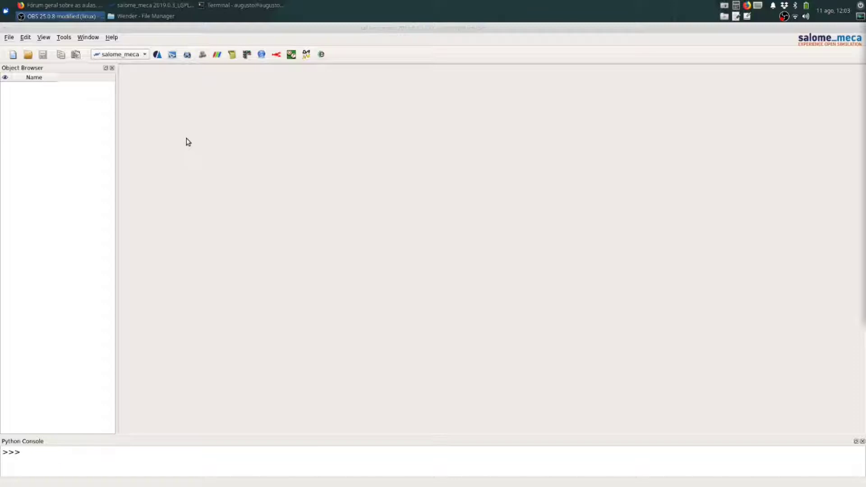
- Activate the Geometry module for the current study
click(188, 55)
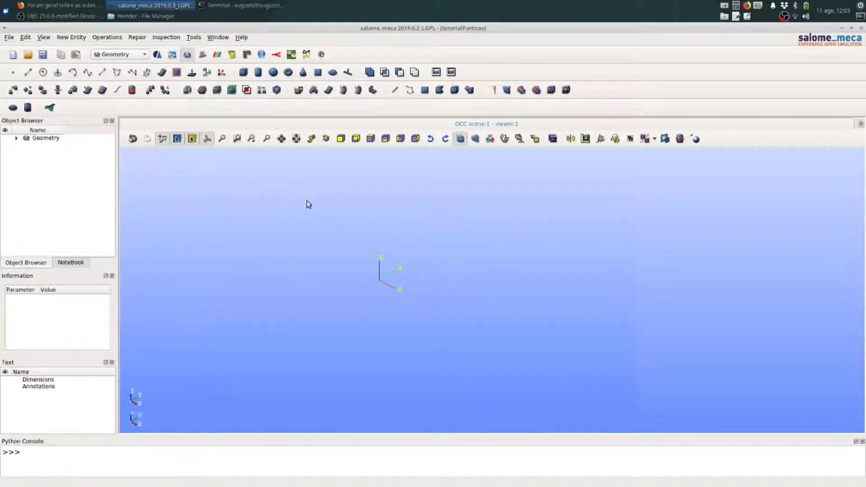
scroll(270, 232, down, 2)
scroll(476, 282, up, 2)
scroll(333, 224, up, 3)
scroll(279, 282, down, 1)
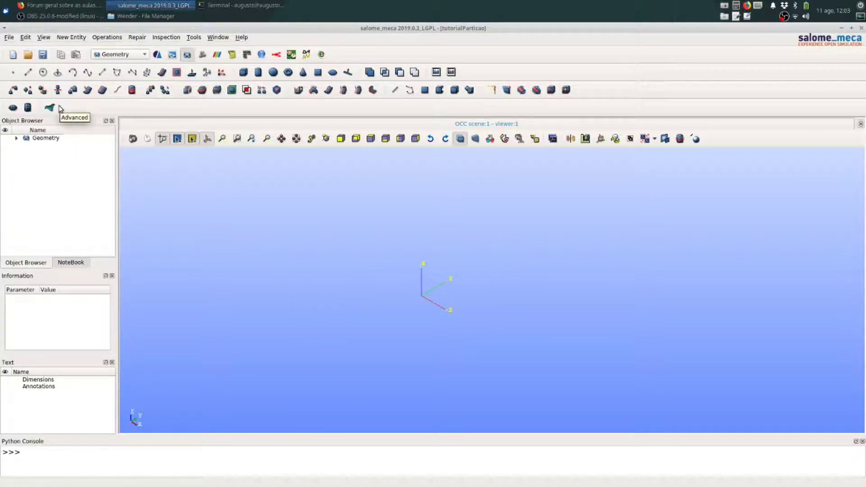
- Import the STEP file subJW.step, taking its embedded millimetre units into account
click(9, 38)
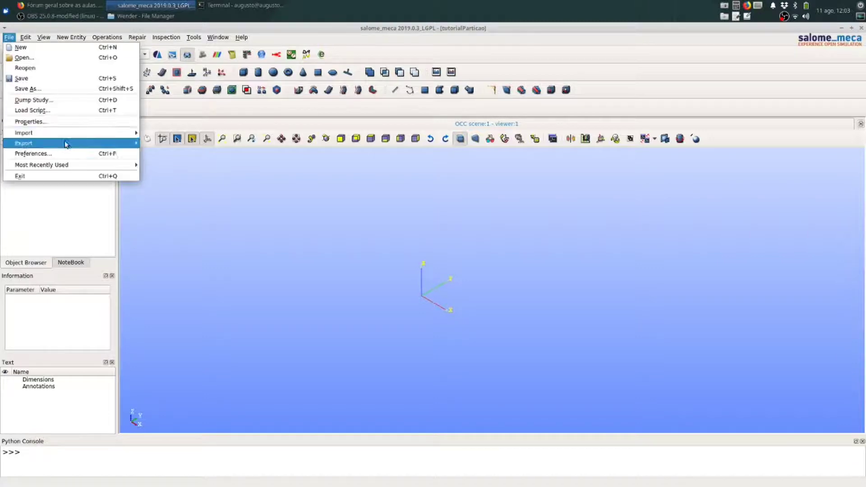
mouse_move(69, 134)
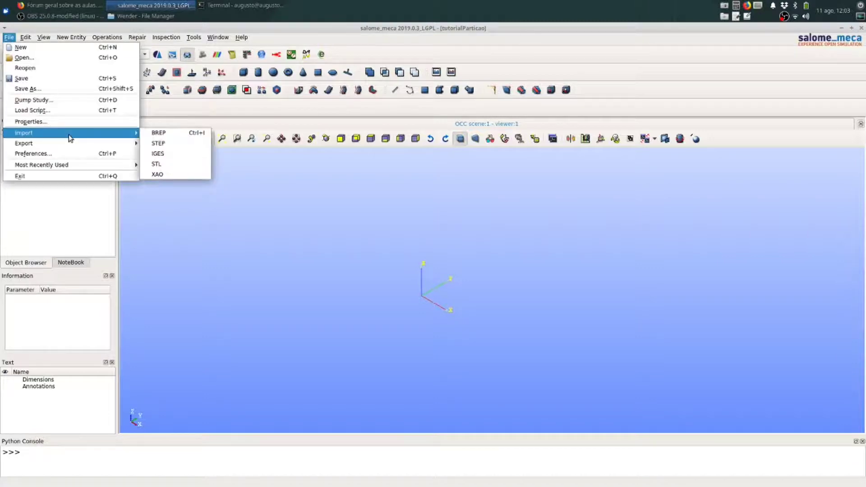
click(171, 144)
click(343, 183)
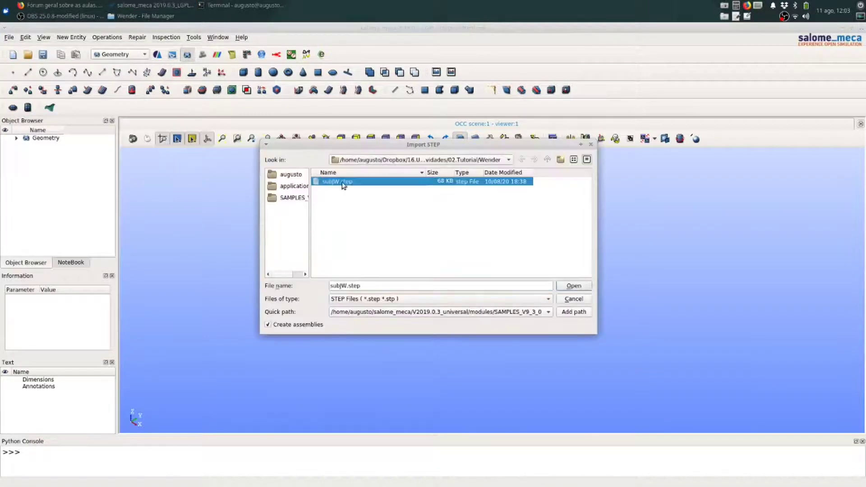
click(574, 286)
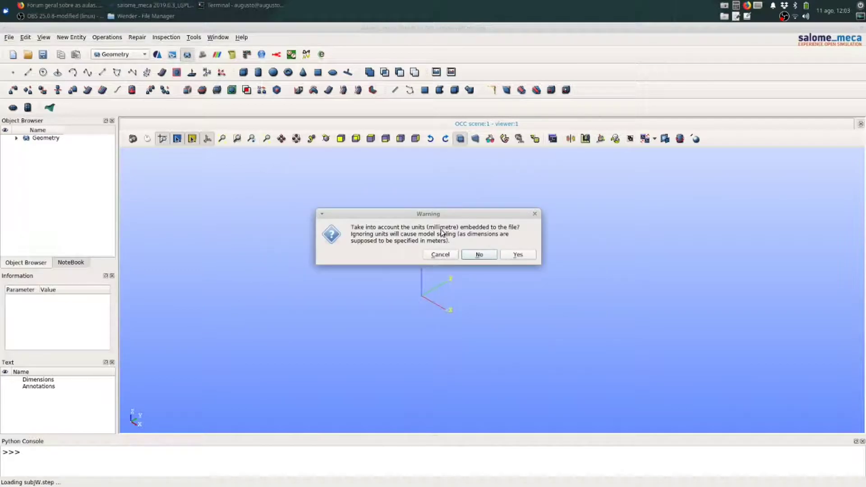
click(519, 254)
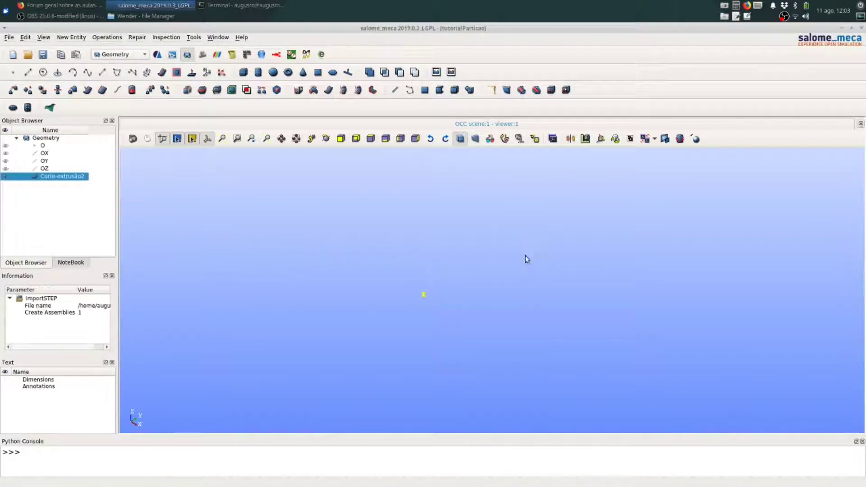
- Fit the imported solid in the view and examine the curved pad and rib at the arm's free end
click(296, 140)
scroll(501, 345, up, 7)
scroll(501, 346, down, 5)
click(325, 139)
drag(546, 289, 426, 249)
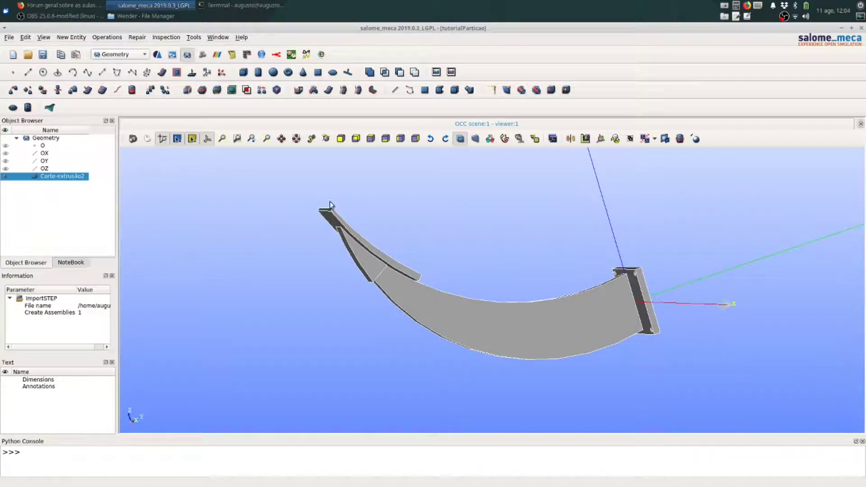
scroll(361, 268, up, 4)
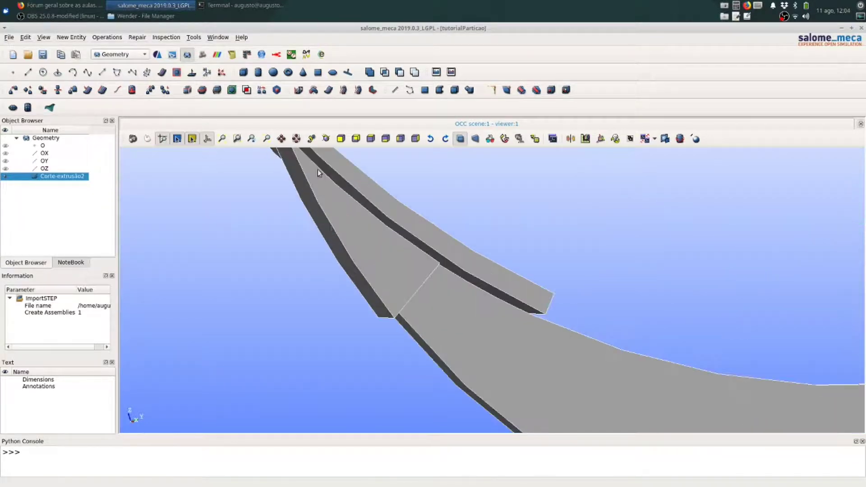
scroll(419, 289, down, 3)
scroll(397, 276, up, 3)
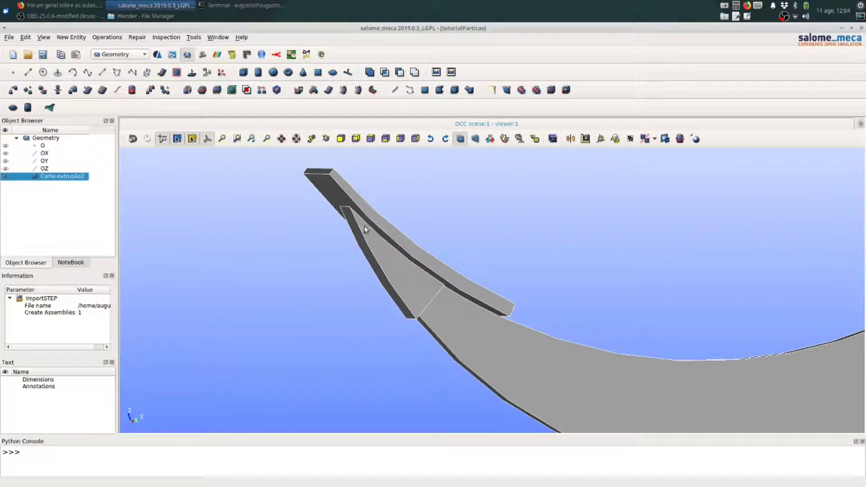
scroll(345, 229, down, 3)
scroll(345, 227, down, 1)
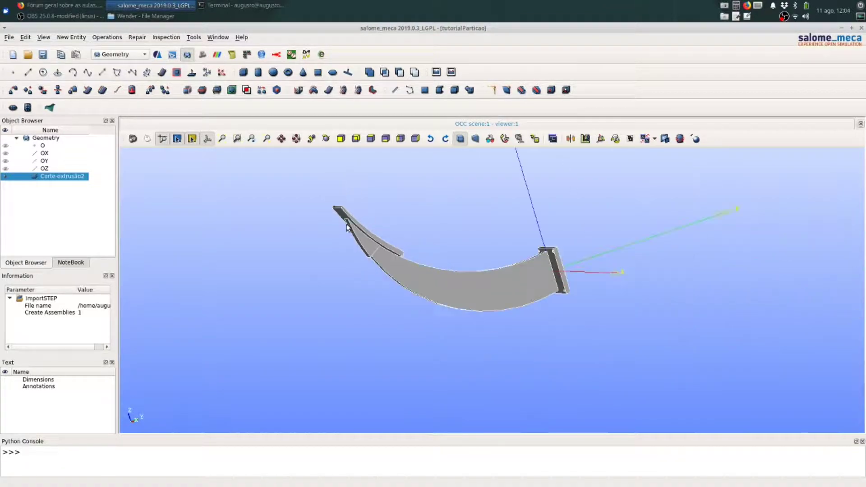
scroll(350, 225, up, 4)
scroll(340, 231, down, 3)
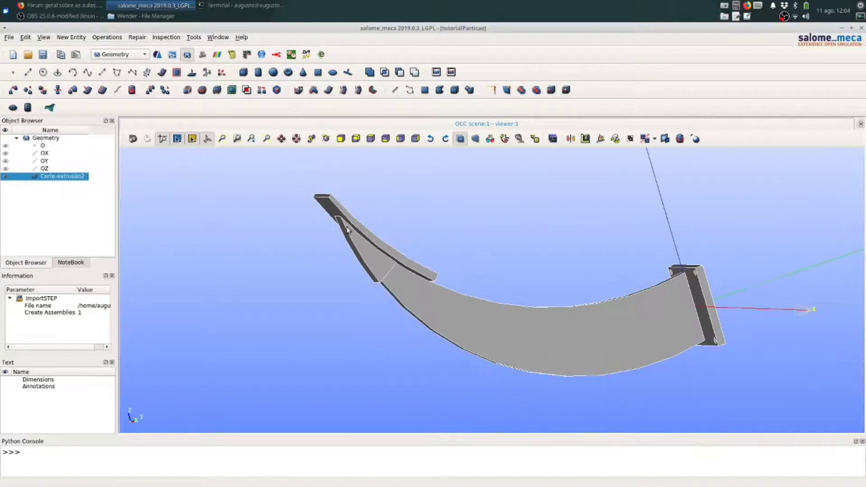
- Examine the whole curved arm with its pad and mounting plate from several angles
click(326, 139)
drag(407, 202, 630, 253)
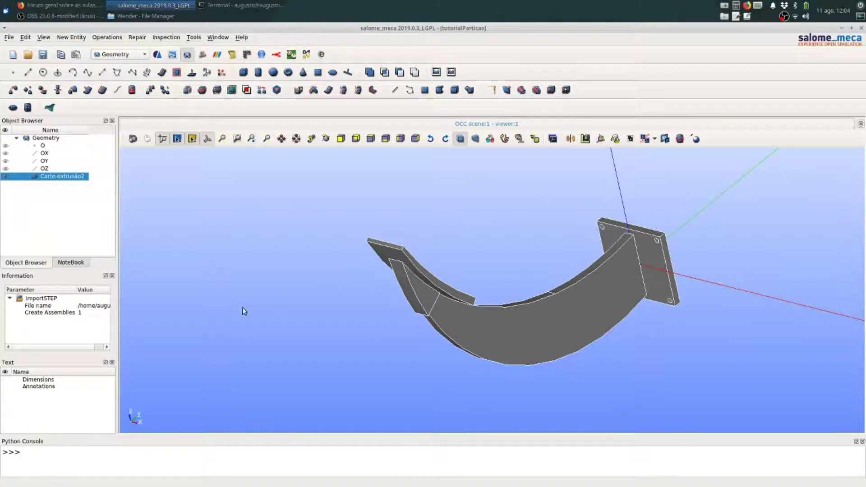
click(326, 138)
drag(388, 239, 373, 266)
scroll(391, 278, down, 2)
scroll(394, 277, up, 6)
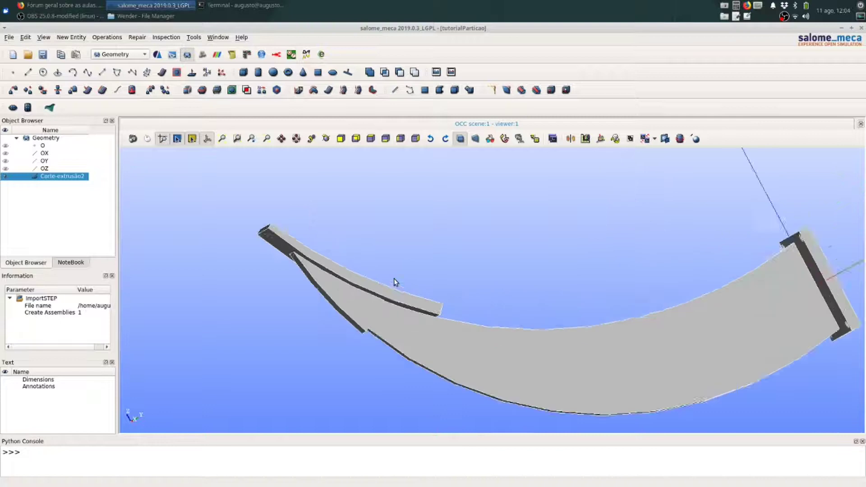
scroll(424, 229, down, 4)
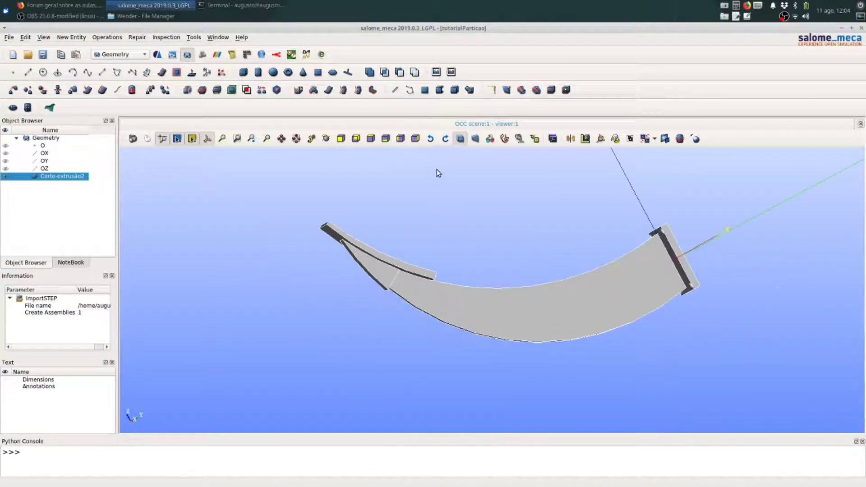
click(319, 144)
drag(354, 155, 522, 319)
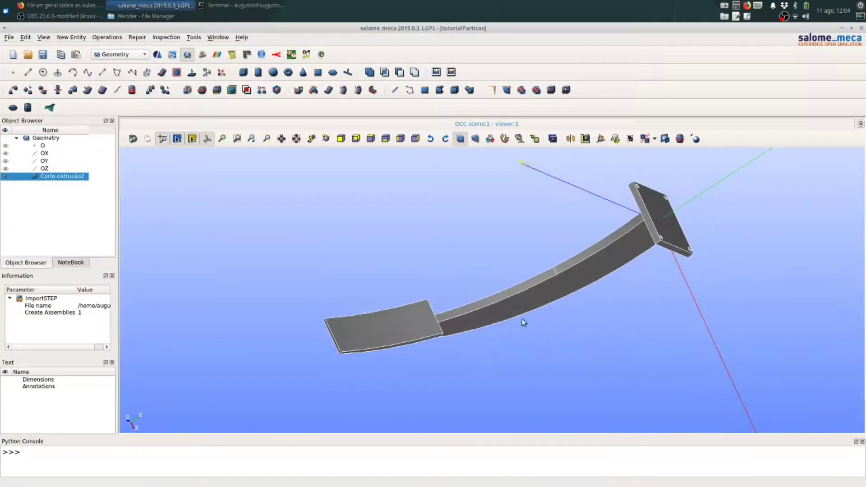
click(324, 141)
drag(531, 276, 668, 247)
click(326, 138)
drag(767, 370, 713, 387)
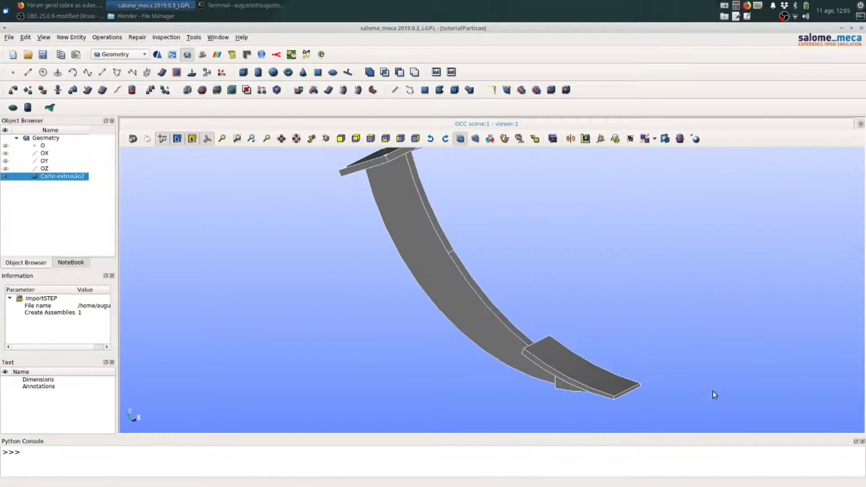
- Examine the mounting plate's thickness, corner edge and holes up close where it meets the arm
scroll(679, 377, up, 3)
scroll(680, 397, down, 5)
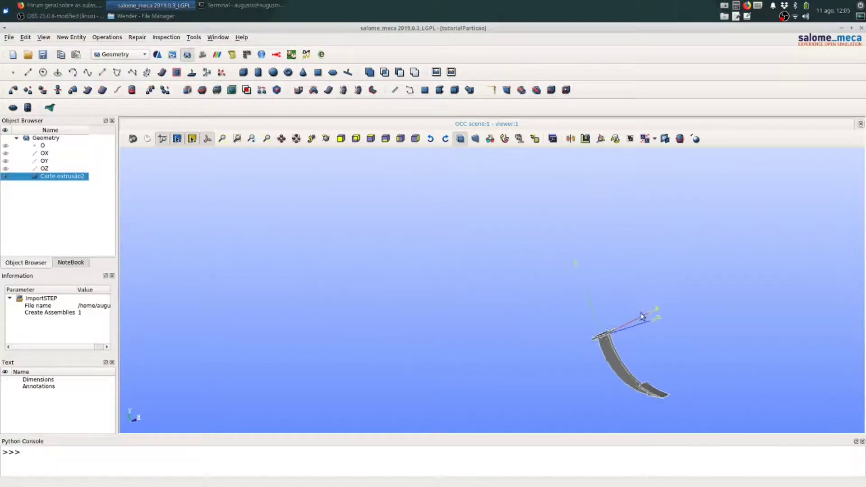
scroll(549, 348, up, 10)
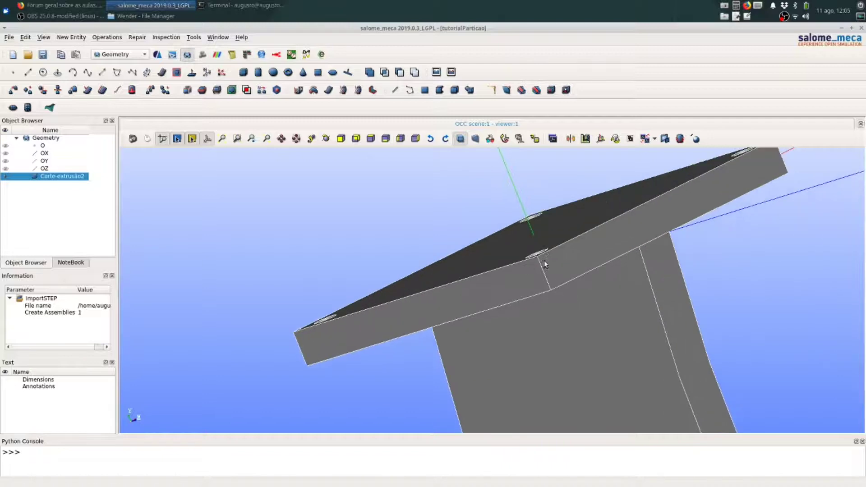
scroll(546, 271, up, 1)
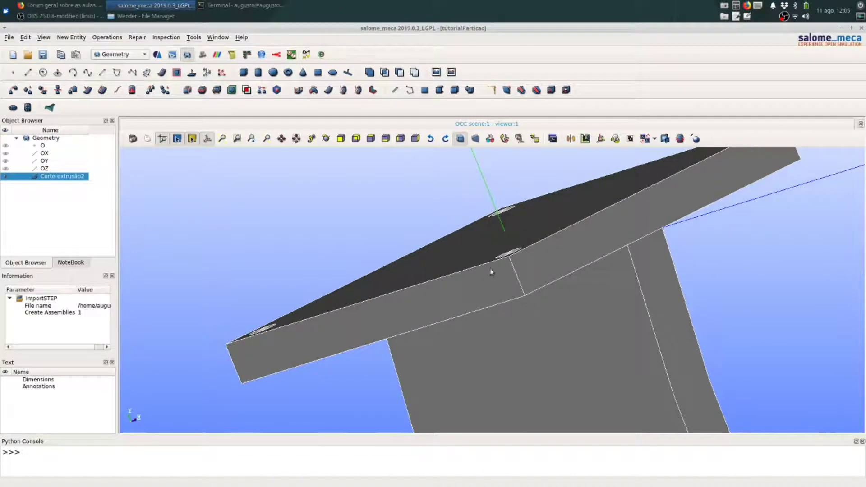
scroll(369, 305, down, 2)
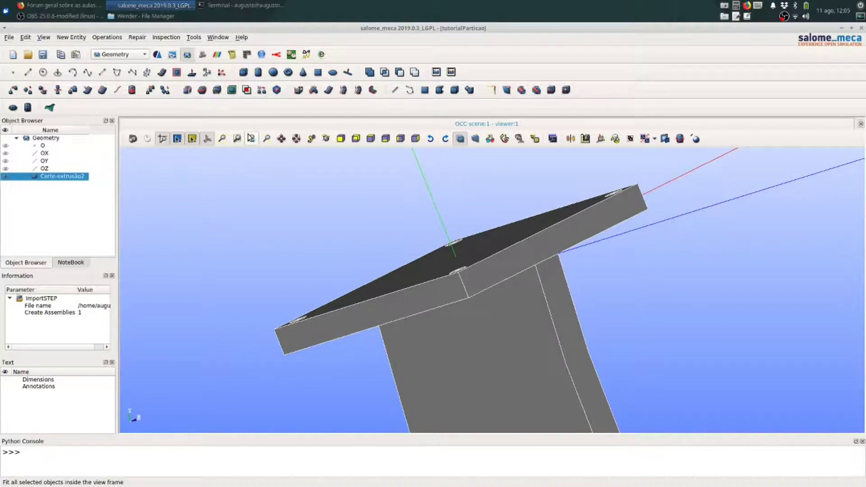
scroll(289, 235, down, 3)
scroll(289, 244, up, 2)
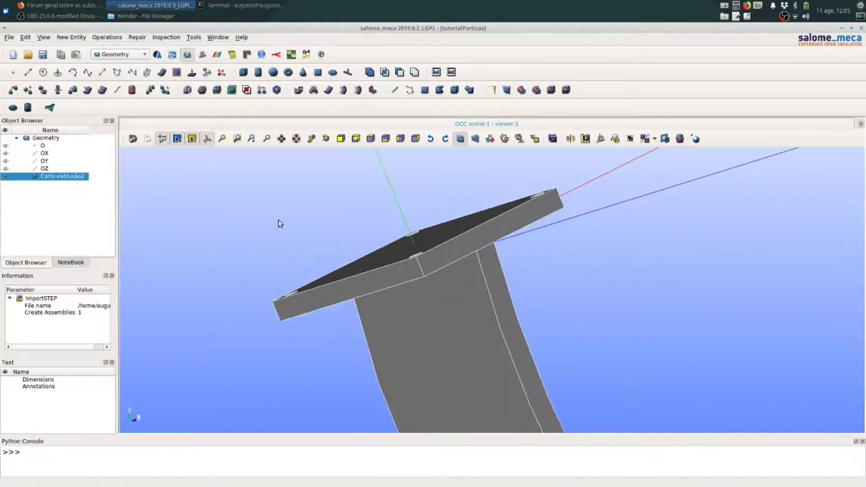
- Create a point at parameter 0.5 on the mounting plate's short corner edge through its thickness
click(14, 73)
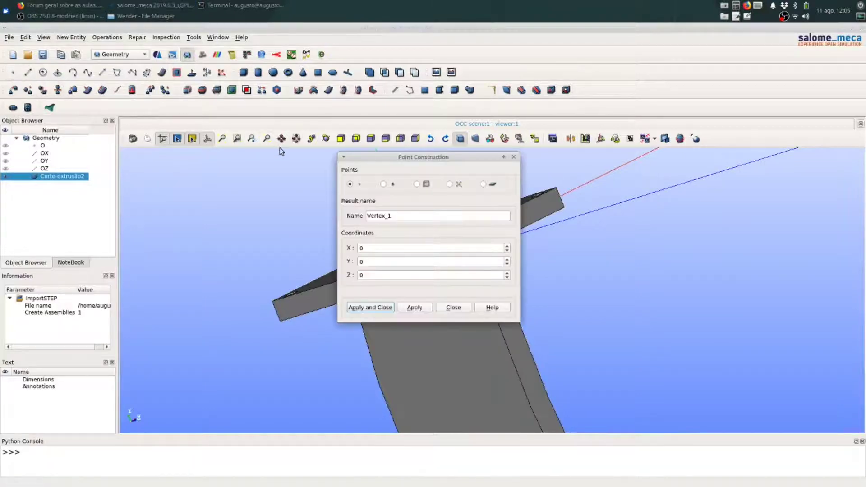
click(424, 185)
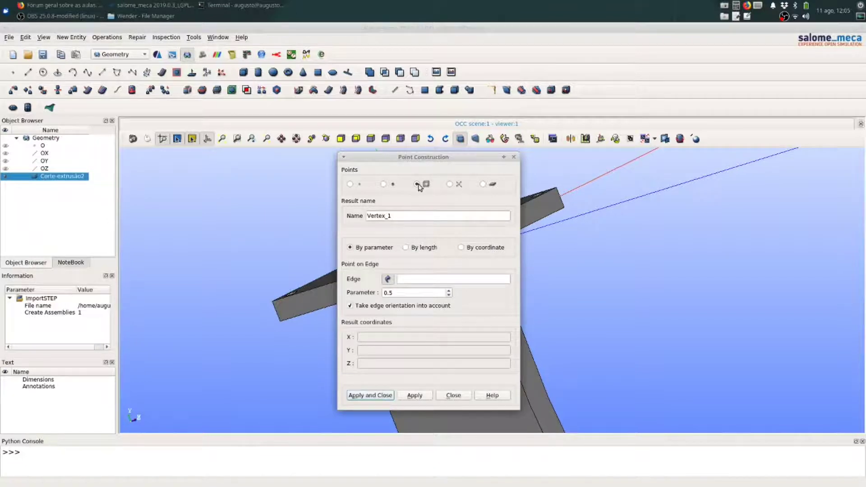
drag(452, 157, 283, 134)
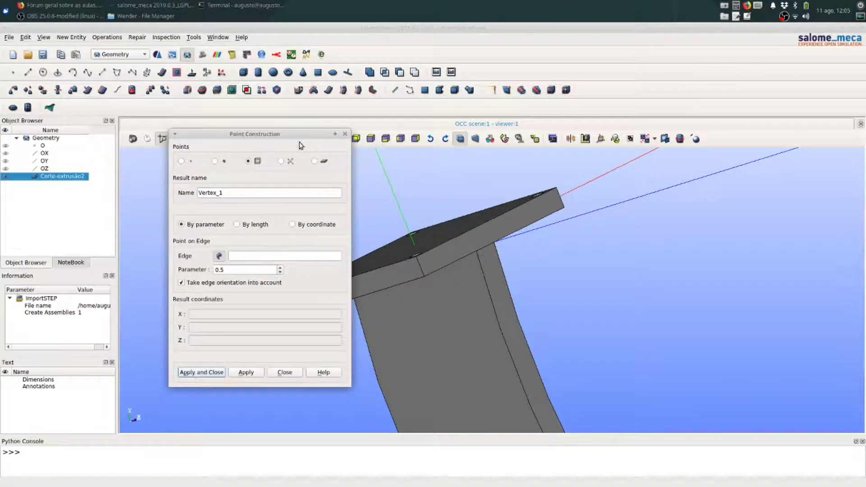
scroll(556, 180, down, 3)
scroll(461, 254, up, 5)
scroll(469, 227, up, 2)
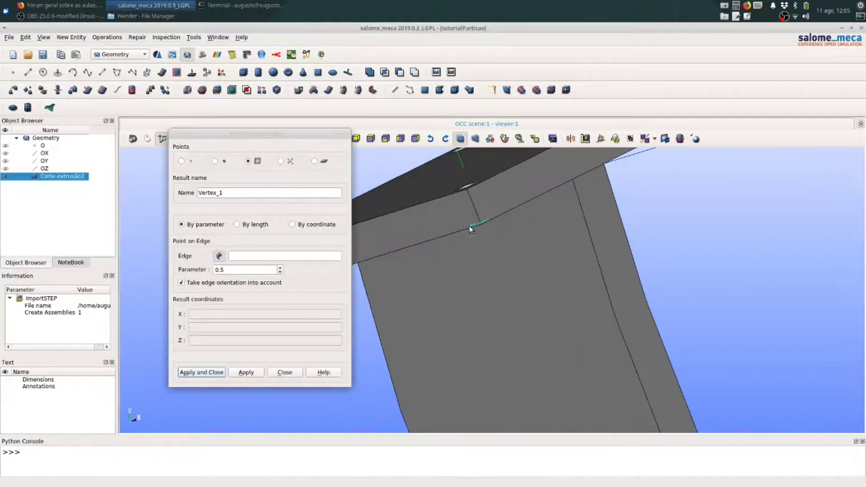
click(475, 207)
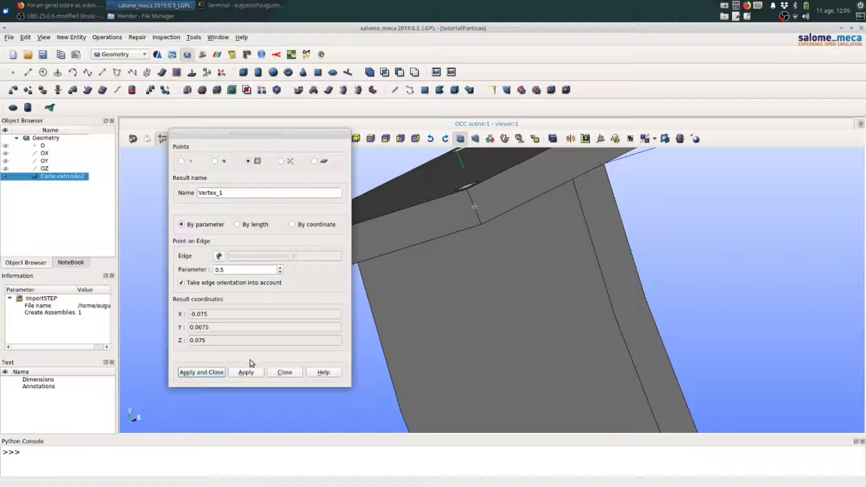
click(208, 376)
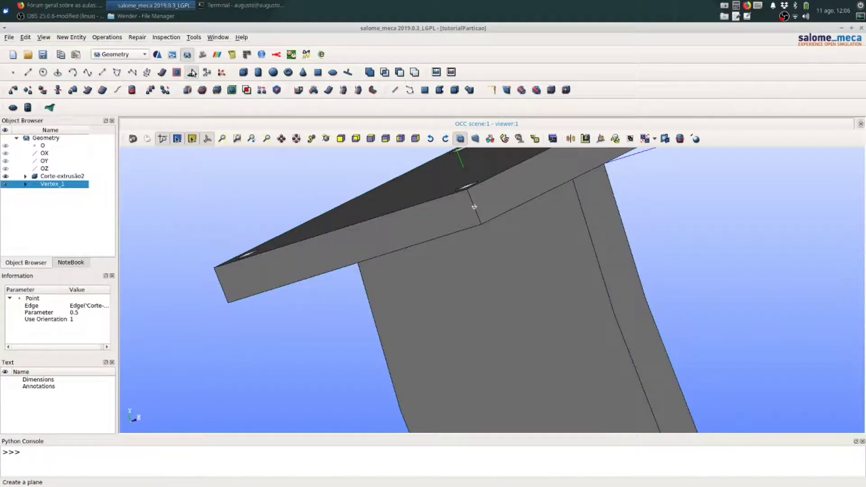
- Create a plane of size 1 through Vertex_1, using the plate's short corner edge as its normal vector
click(192, 72)
drag(456, 159, 255, 158)
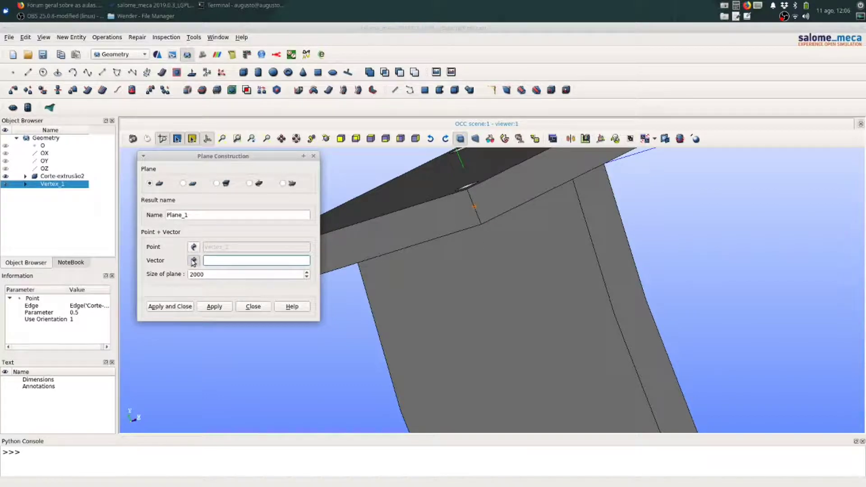
click(477, 215)
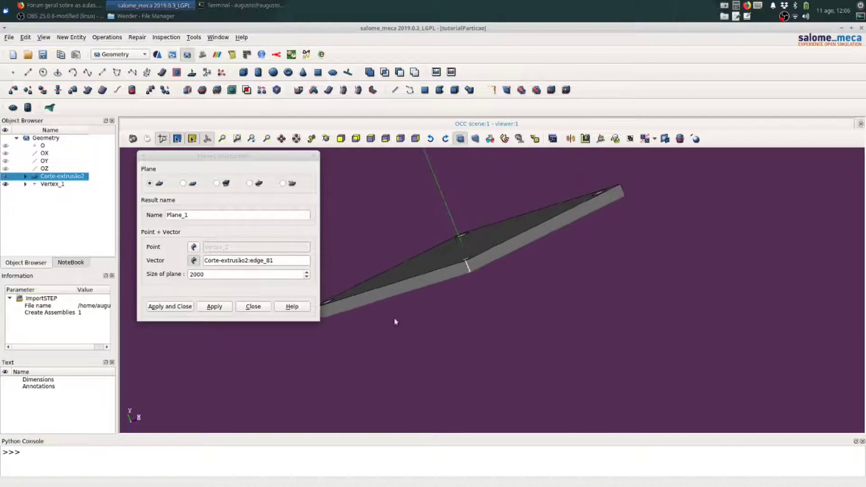
double_click(203, 275)
text(1)
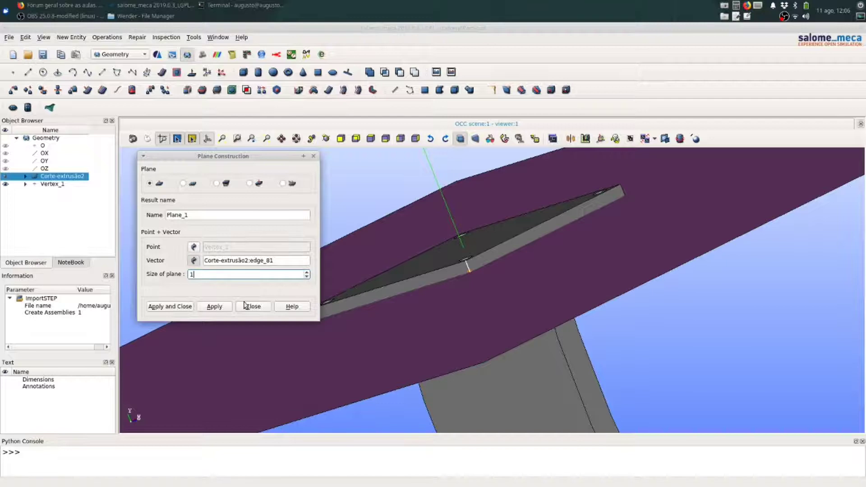
click(222, 307)
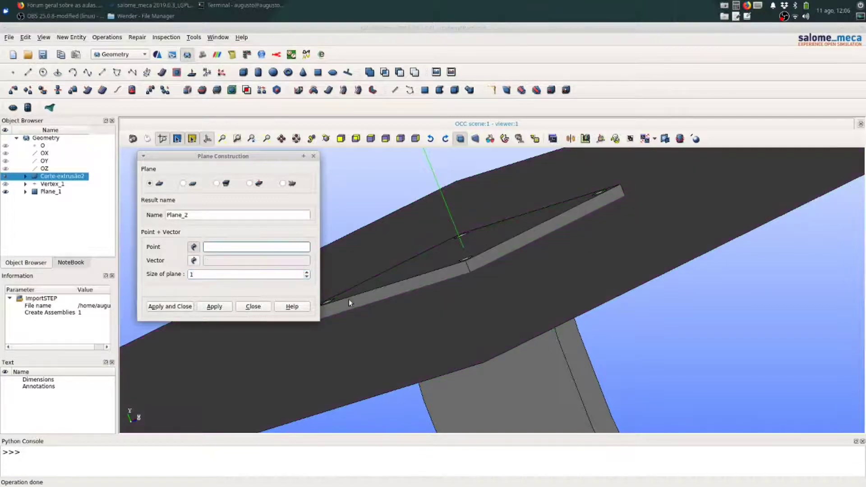
click(264, 309)
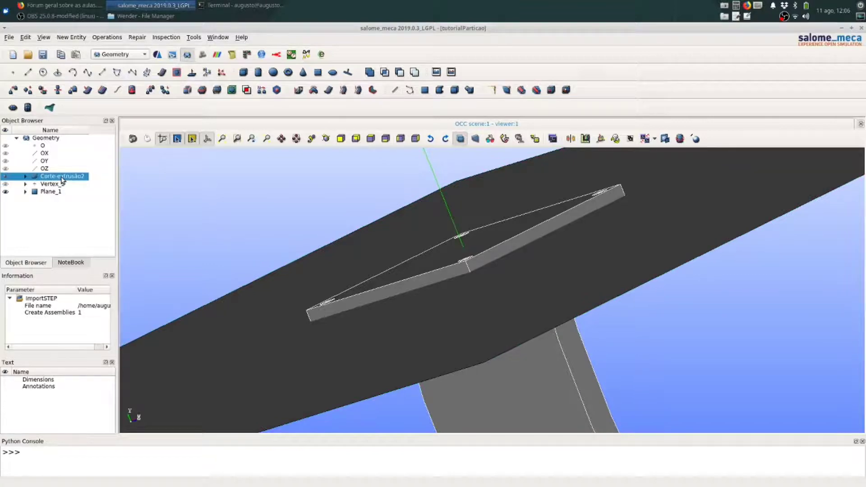
- Partition the solid Corte-extrusão2 with Plane_1 as the tool object, with resulting type Solid
click(203, 90)
click(389, 222)
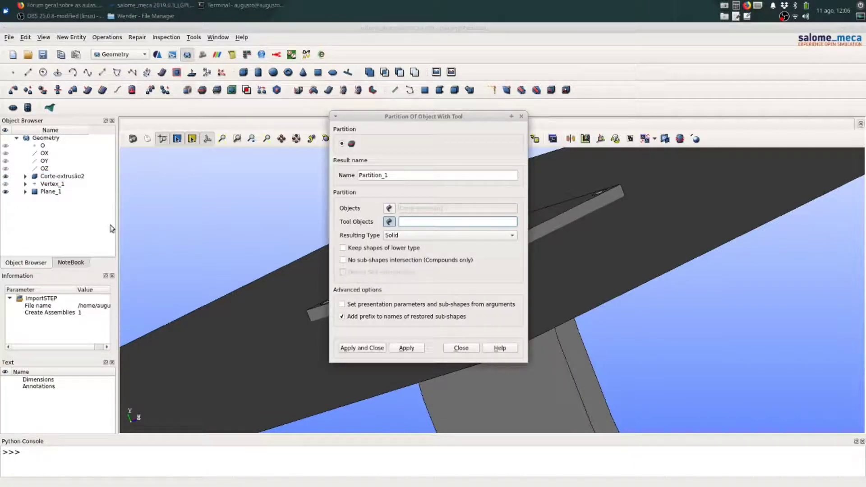
click(46, 193)
click(368, 348)
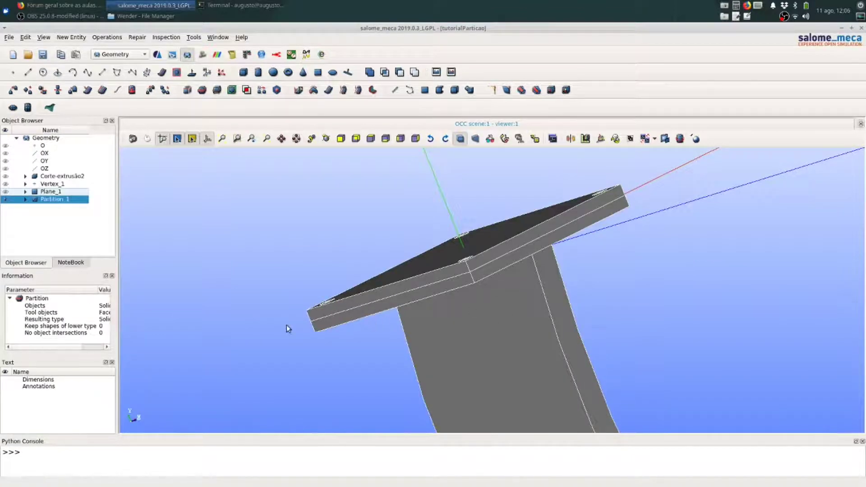
- Create points at parameter 0.5 on both halves of the mounting plate's split short corner edge
scroll(484, 293, down, 7)
scroll(483, 288, up, 8)
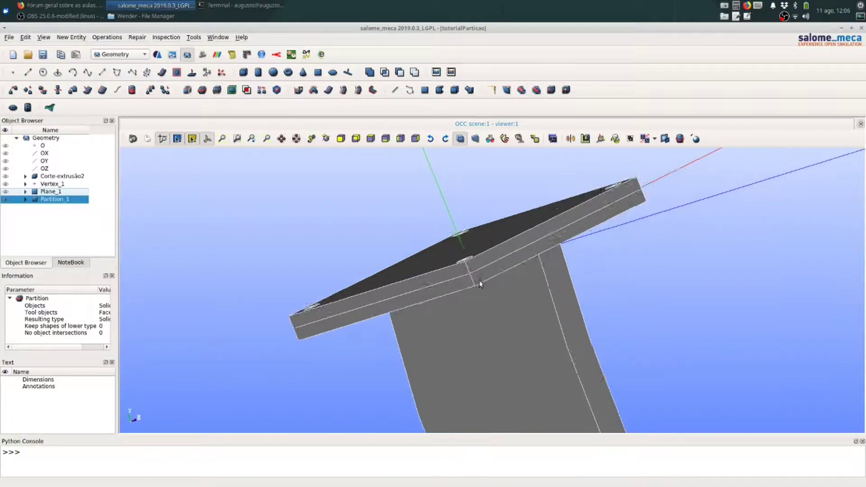
scroll(488, 229, up, 2)
scroll(489, 232, down, 1)
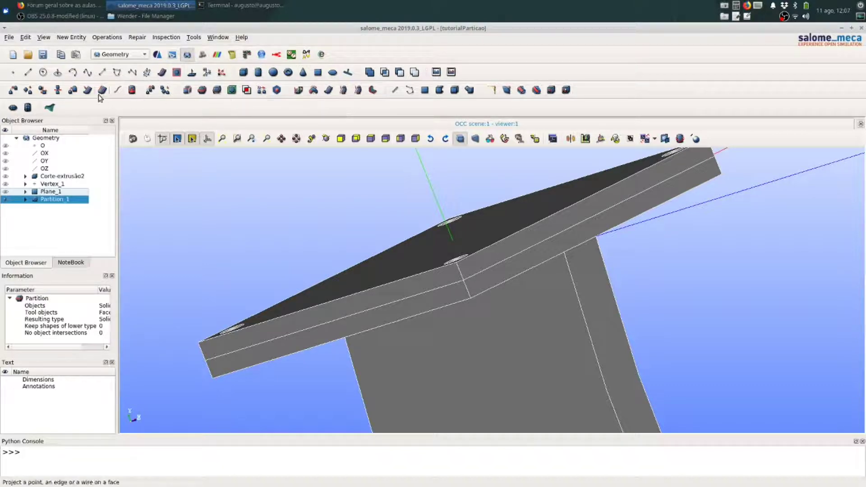
click(13, 72)
click(424, 184)
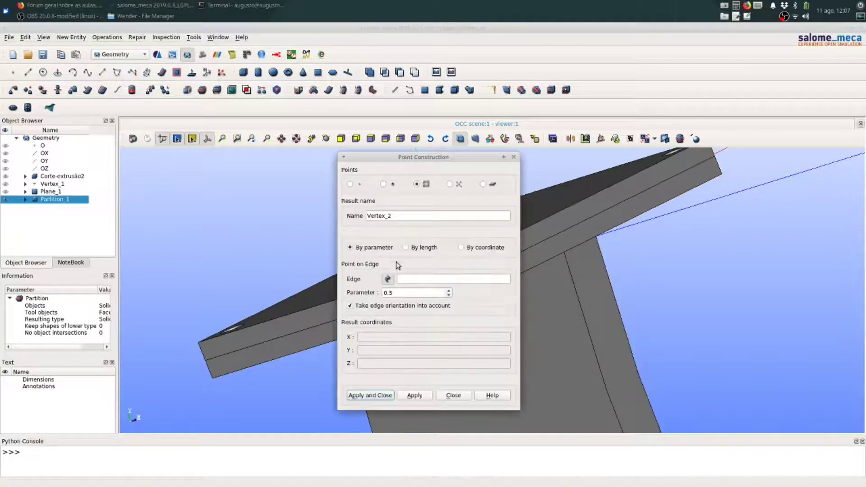
drag(462, 158, 222, 100)
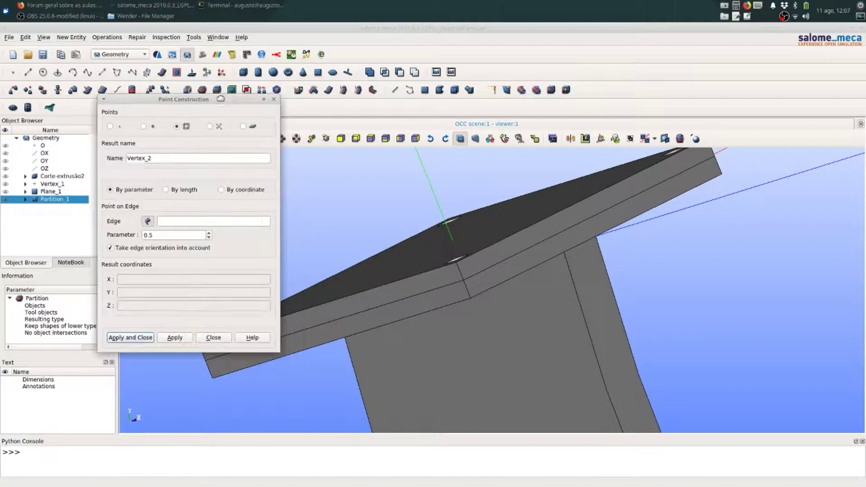
click(460, 273)
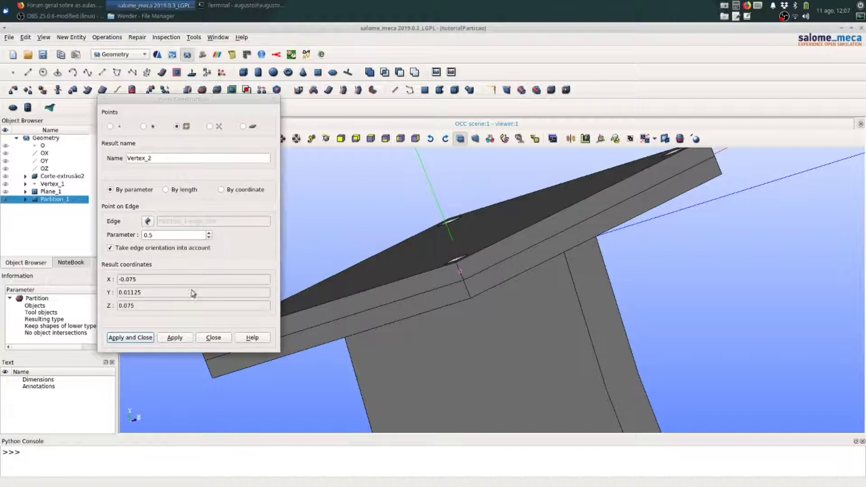
click(175, 338)
click(467, 288)
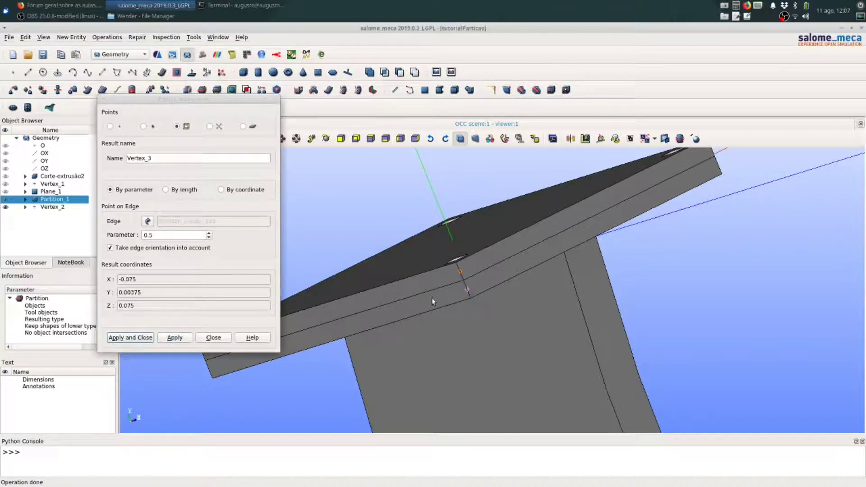
click(137, 338)
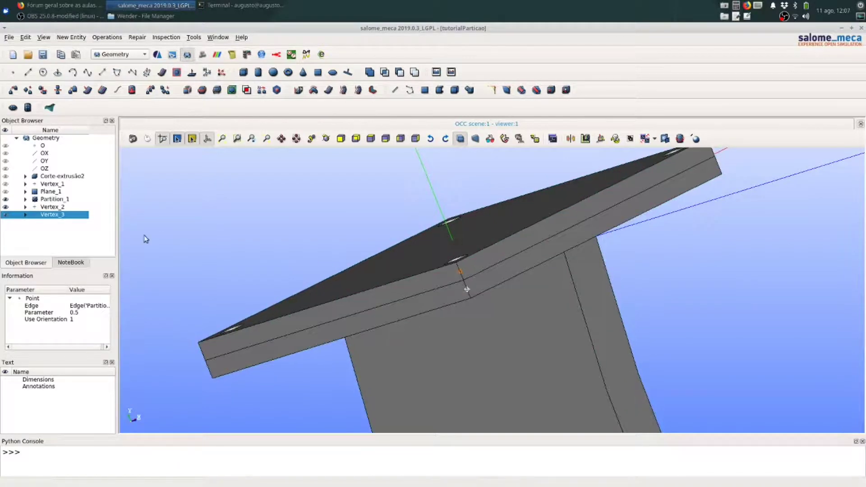
- Create a plane of size 1 through Vertex_3, using the lower half of the plate's short corner edge as its normal vector
click(193, 73)
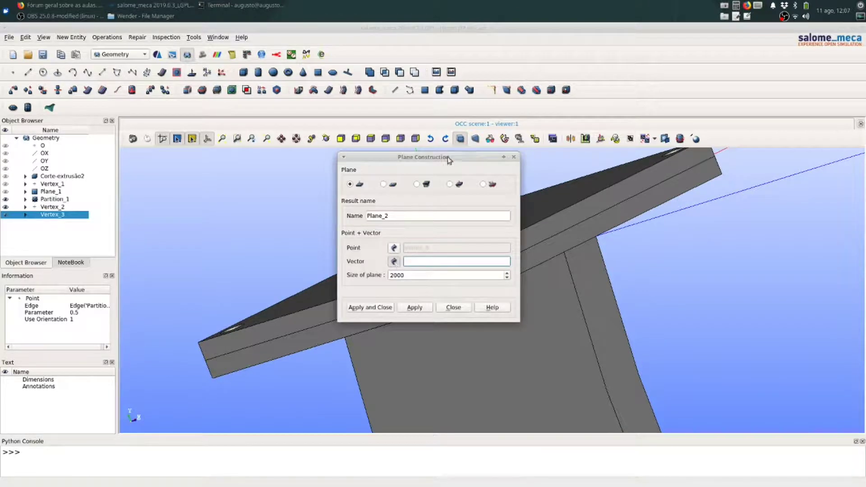
drag(446, 156, 263, 108)
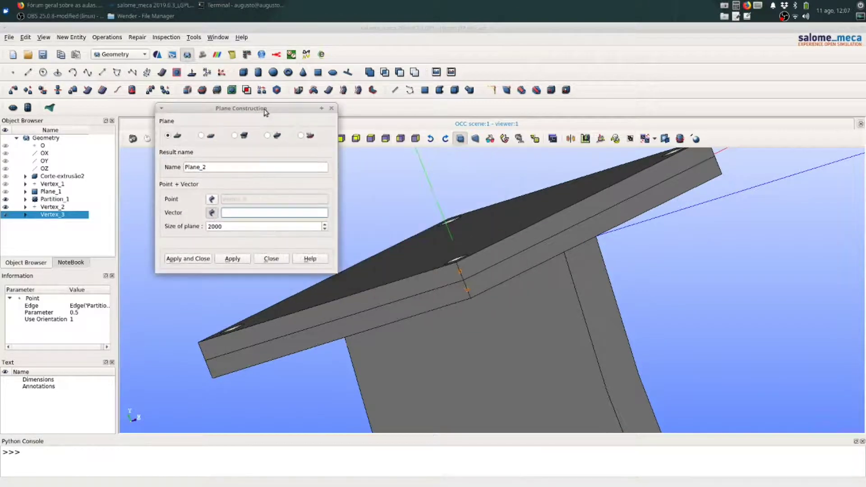
click(468, 294)
double_click(225, 228)
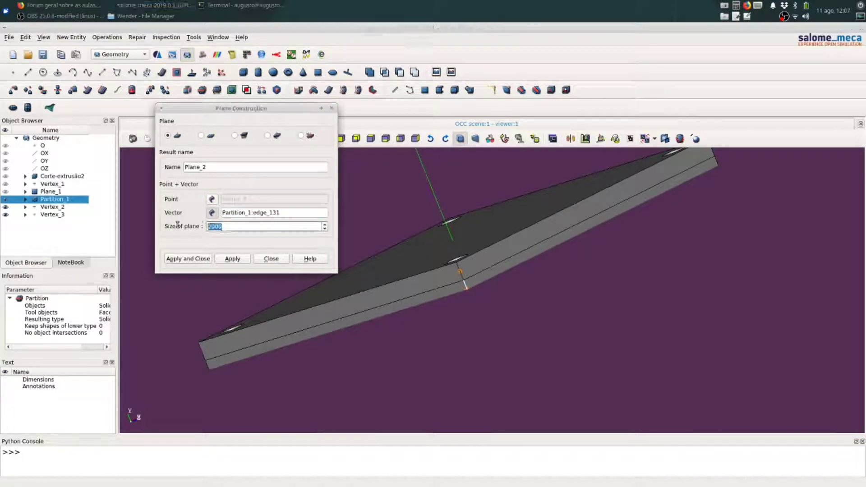
text(1)
click(233, 260)
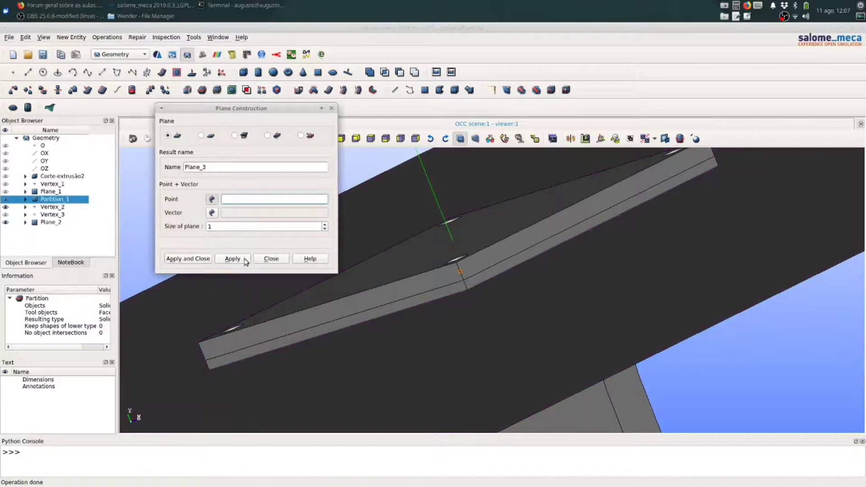
- Create a plane of size 1 through Vertex_2, using the upper half of the plate's short corner edge as its normal vector
click(461, 273)
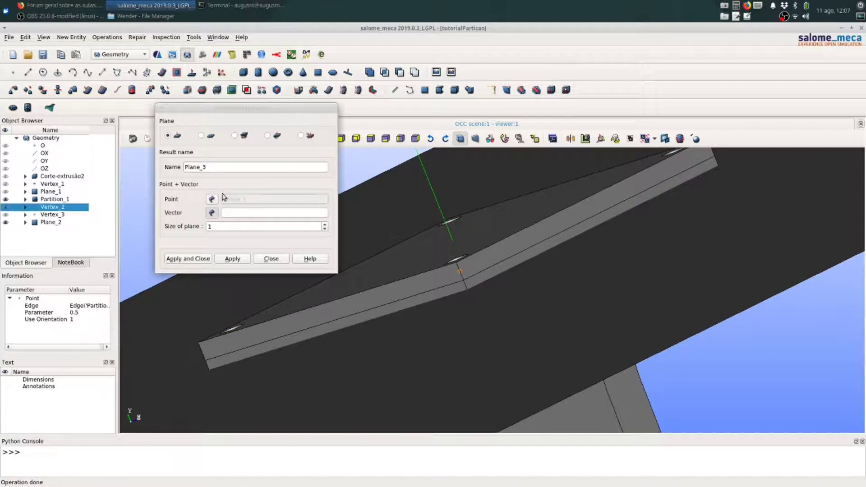
click(463, 280)
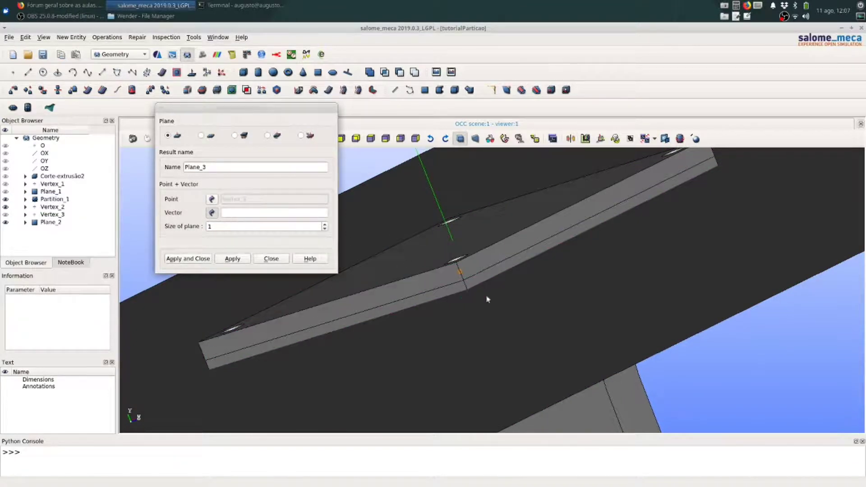
click(210, 214)
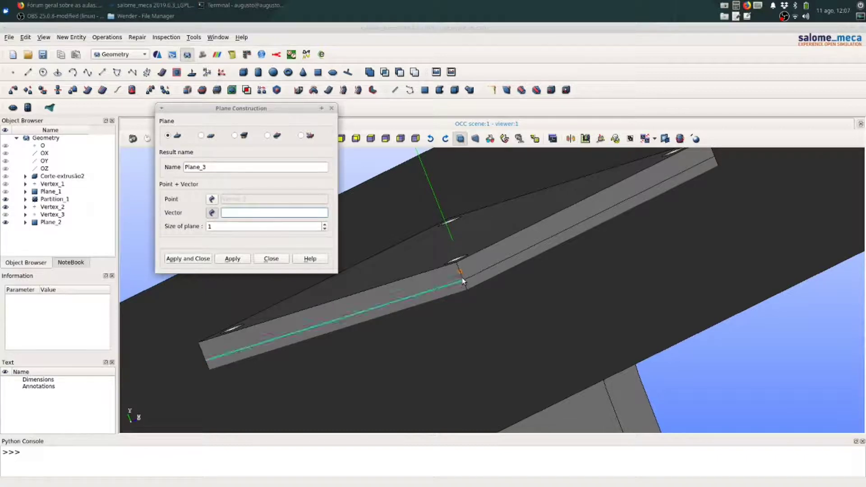
click(462, 277)
click(199, 260)
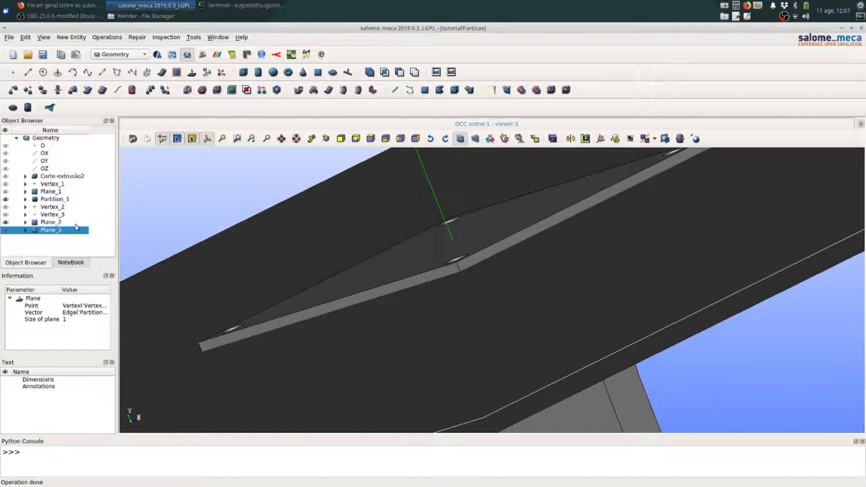
- Partition Partition_1 with Plane_2 and Plane_3 as tool objects, with resulting type Solid
click(65, 201)
scroll(360, 230, down, 3)
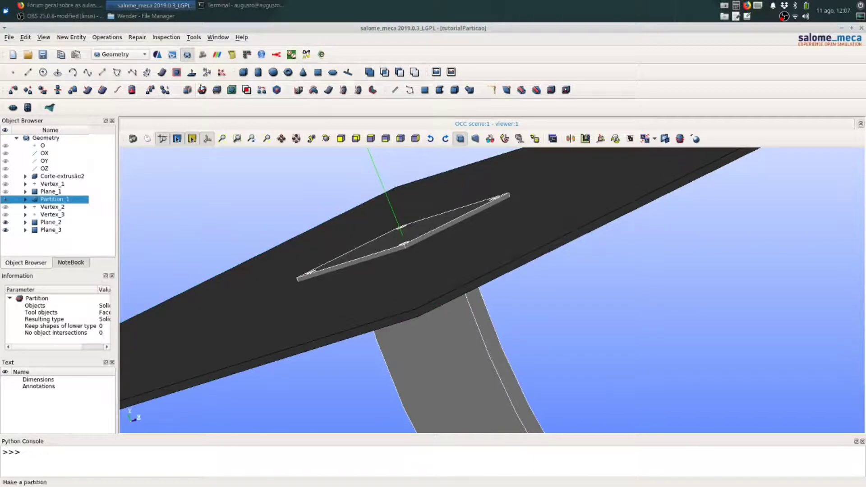
click(201, 92)
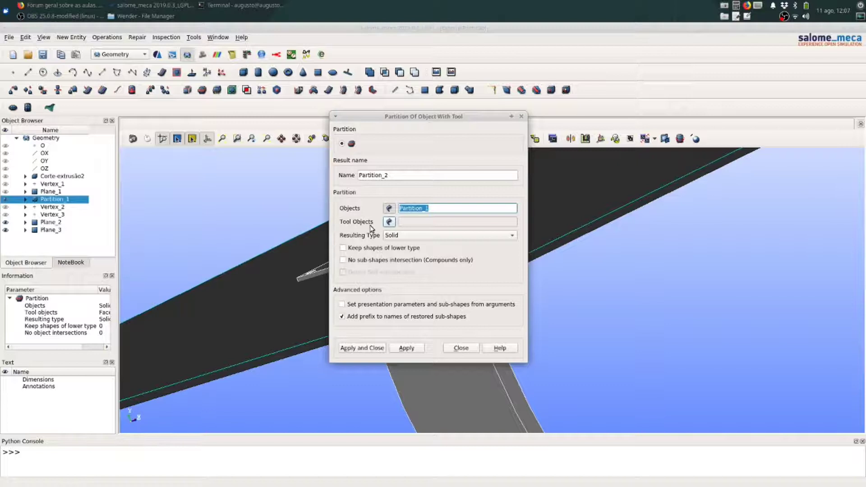
click(390, 222)
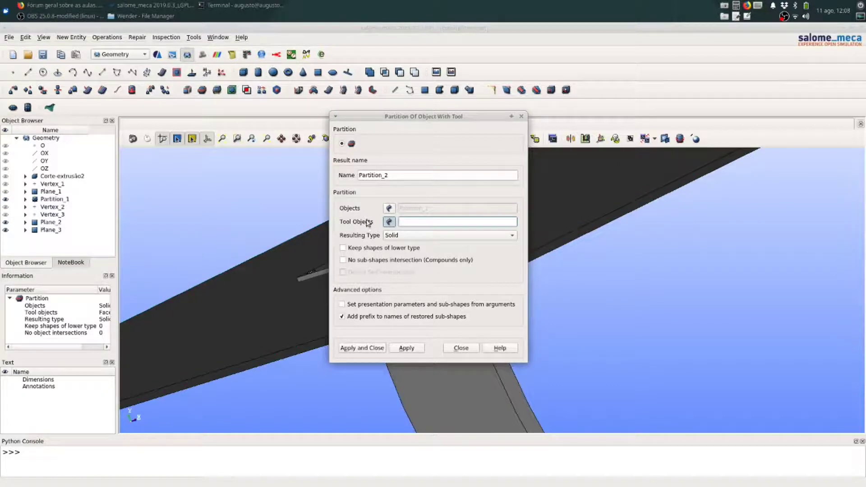
click(50, 223)
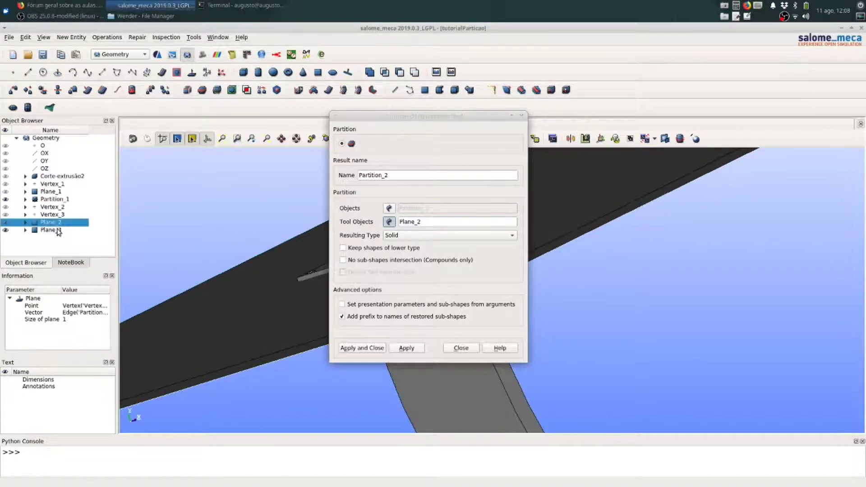
shift+click(53, 230)
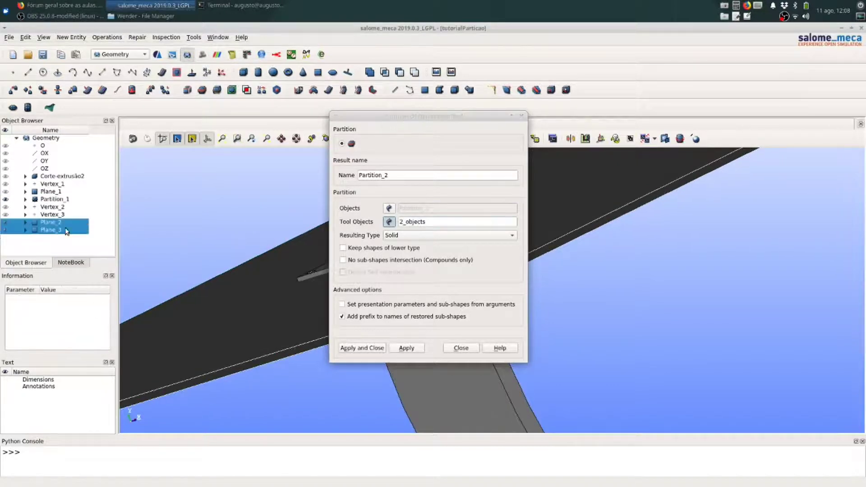
click(376, 348)
- Examine the partition divisions through the mounting plate's thickness, up close at the corner and from farther away
scroll(409, 255, up, 5)
scroll(406, 253, down, 5)
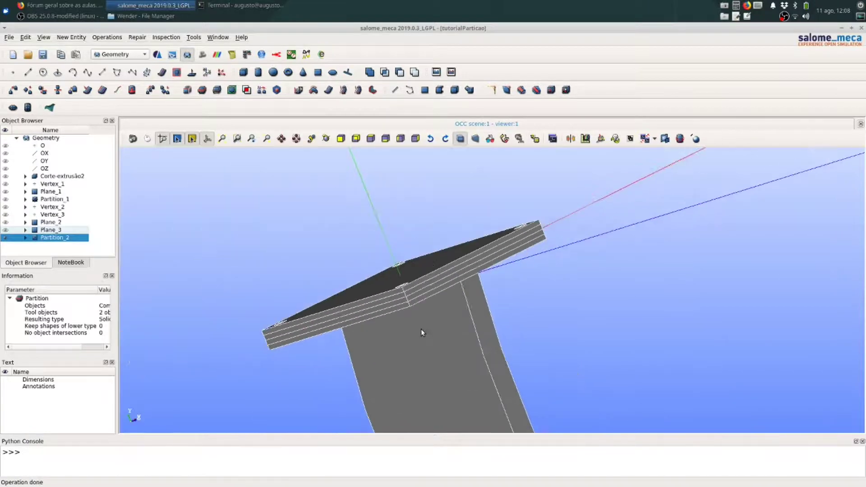
scroll(409, 301, down, 3)
scroll(411, 282, up, 4)
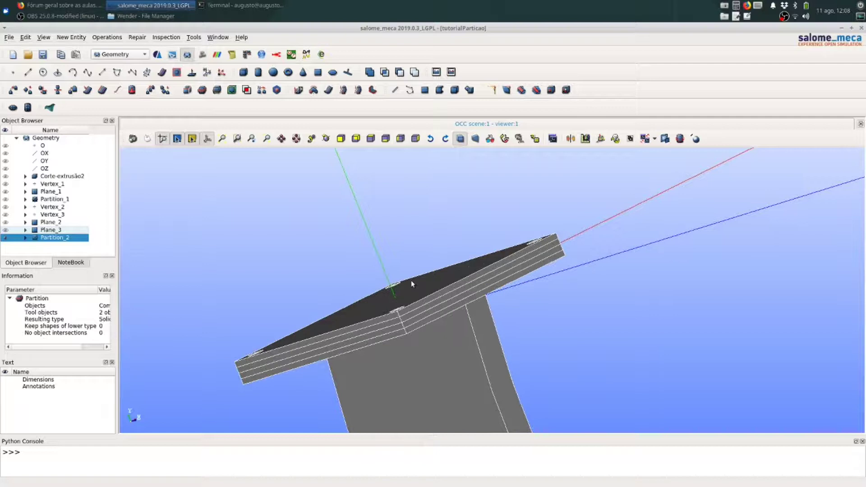
scroll(411, 283, up, 5)
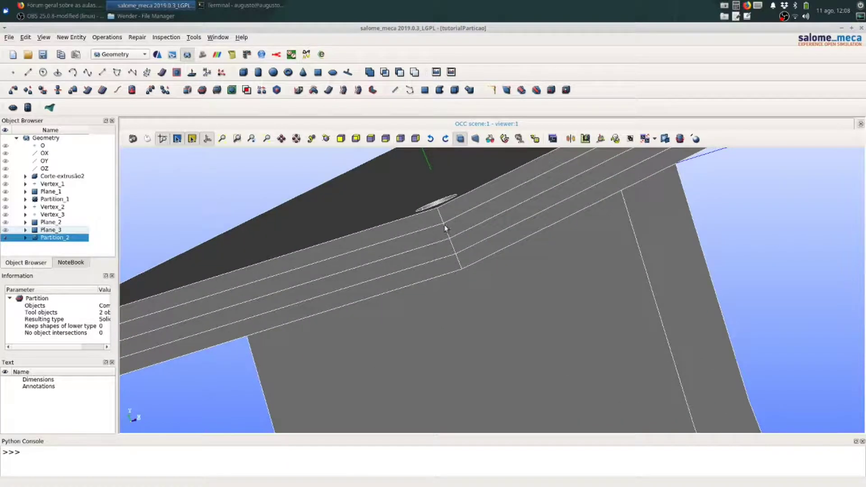
scroll(423, 303, down, 14)
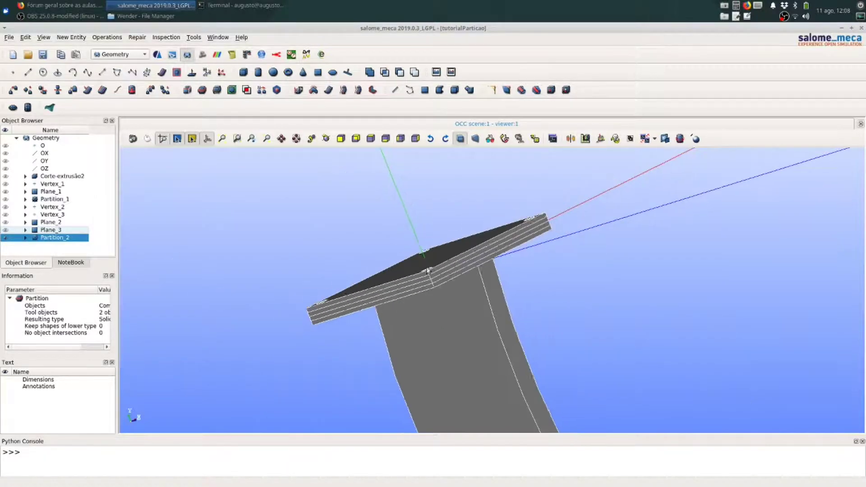
scroll(432, 254, up, 2)
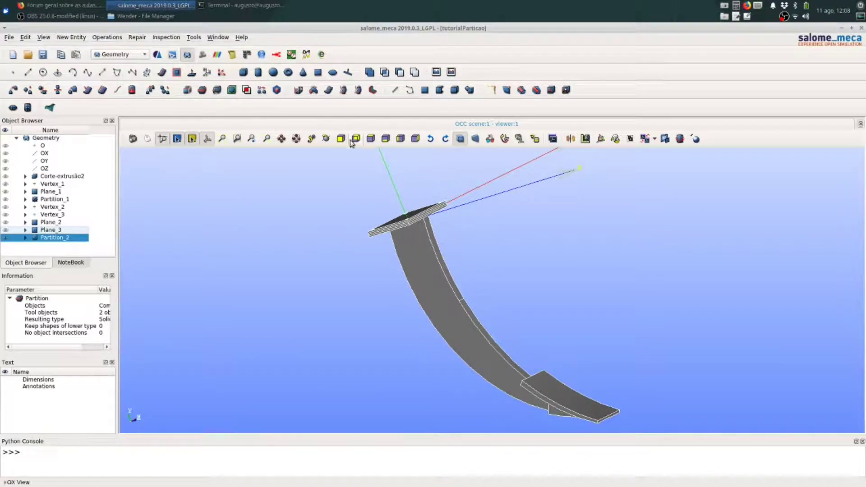
- Create a point at parameter 0.5 on the arm's short edge where it meets the underside of the mounting plate
click(325, 138)
drag(497, 226, 864, 198)
scroll(568, 350, down, 5)
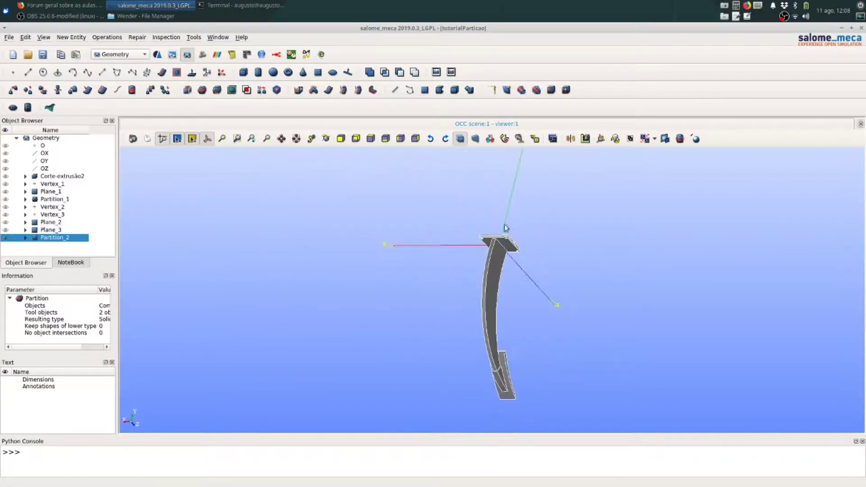
scroll(505, 228, up, 10)
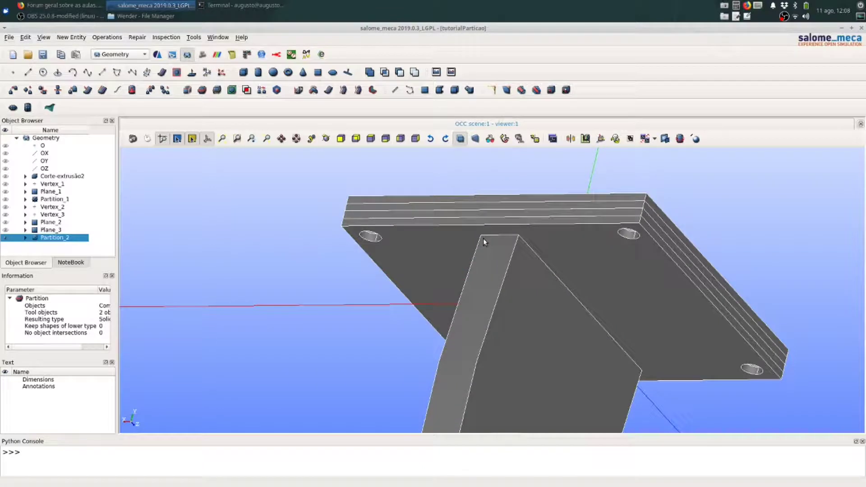
scroll(483, 238, down, 3)
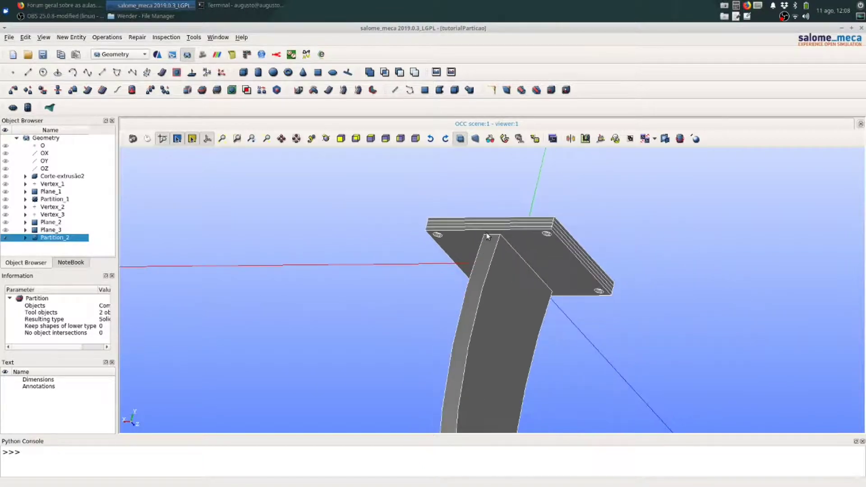
scroll(487, 235, up, 4)
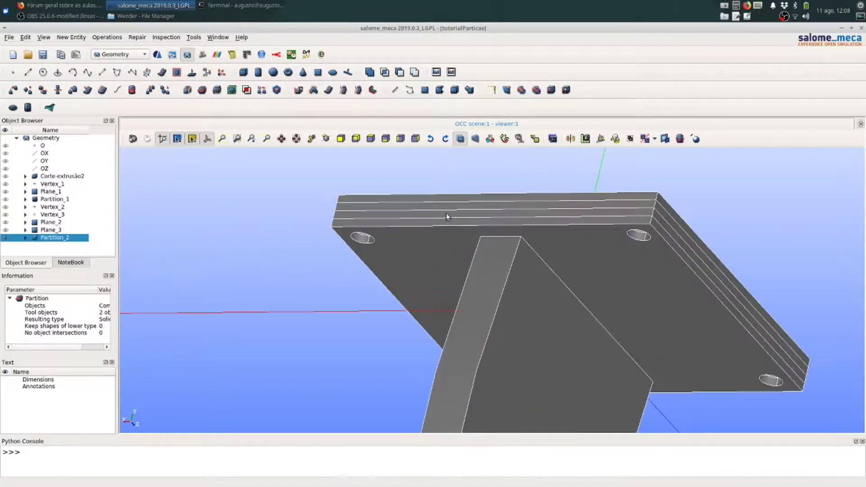
click(12, 73)
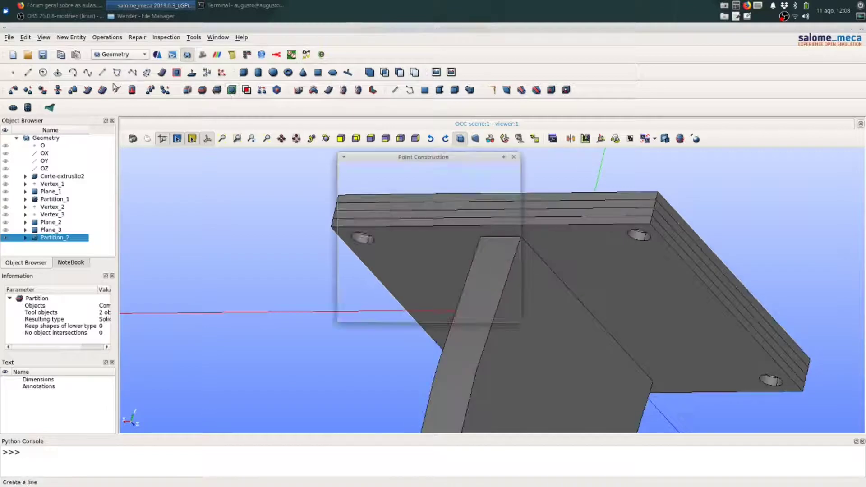
click(417, 185)
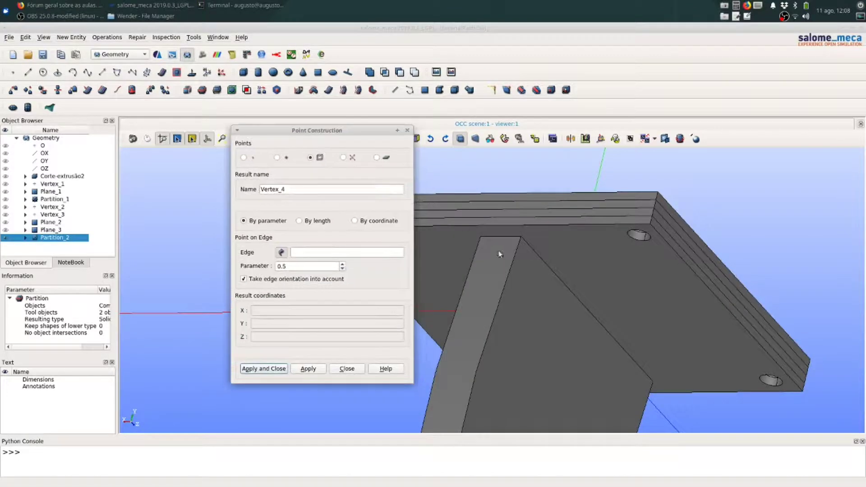
click(502, 236)
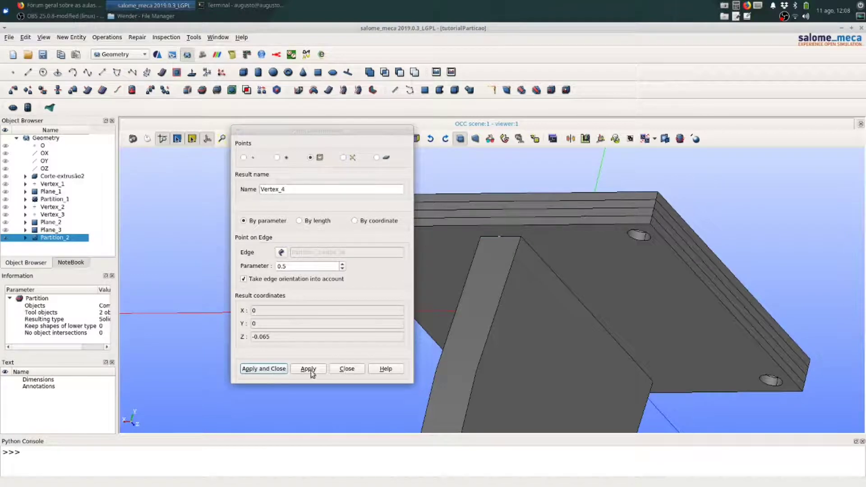
click(287, 369)
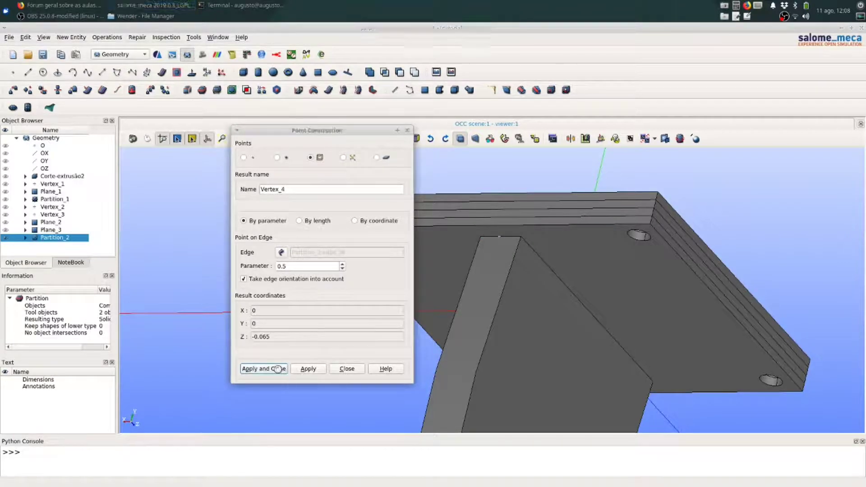
- Create a plane of size 2000 through Vertex_4, using the arm's short edge under the mounting plate as its normal vector
scroll(507, 239, up, 3)
scroll(493, 235, up, 2)
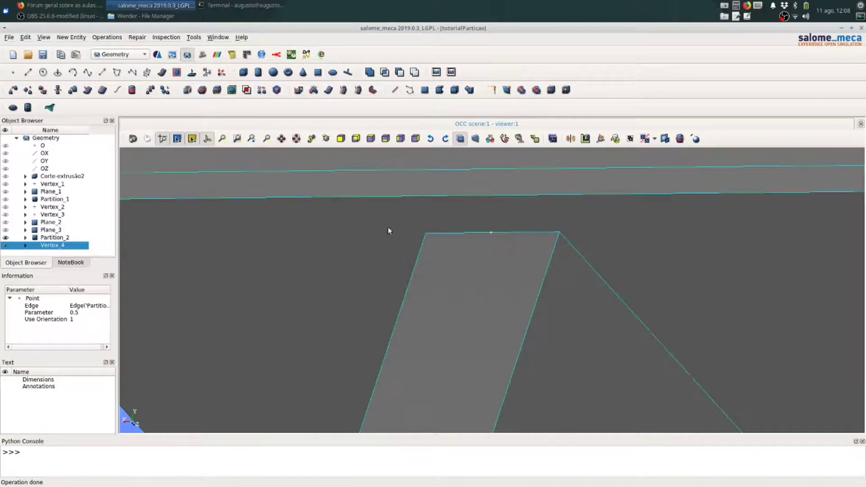
click(191, 73)
drag(437, 158, 271, 142)
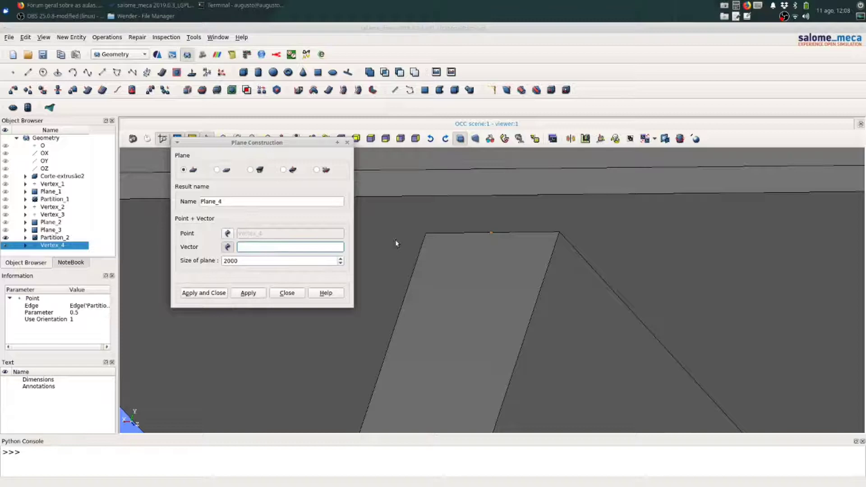
click(228, 246)
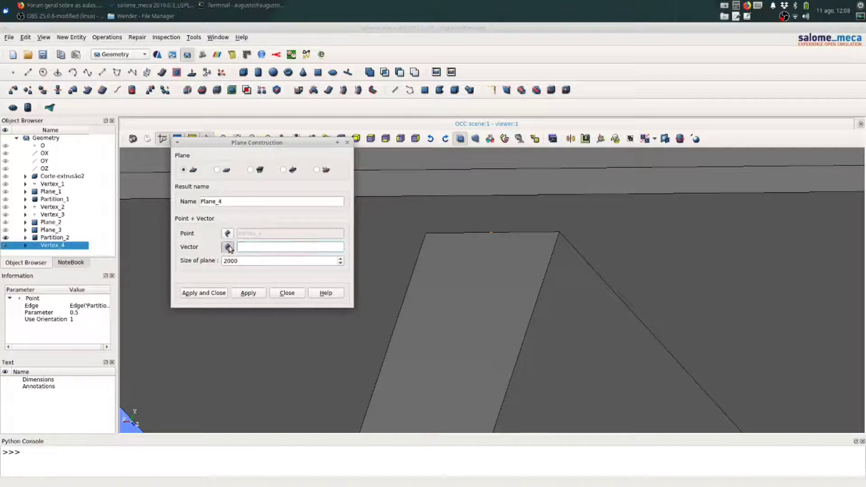
click(518, 232)
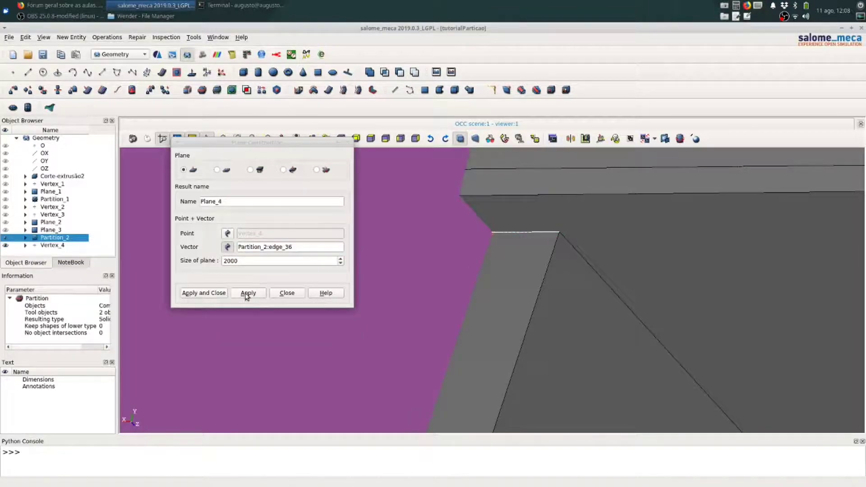
click(217, 298)
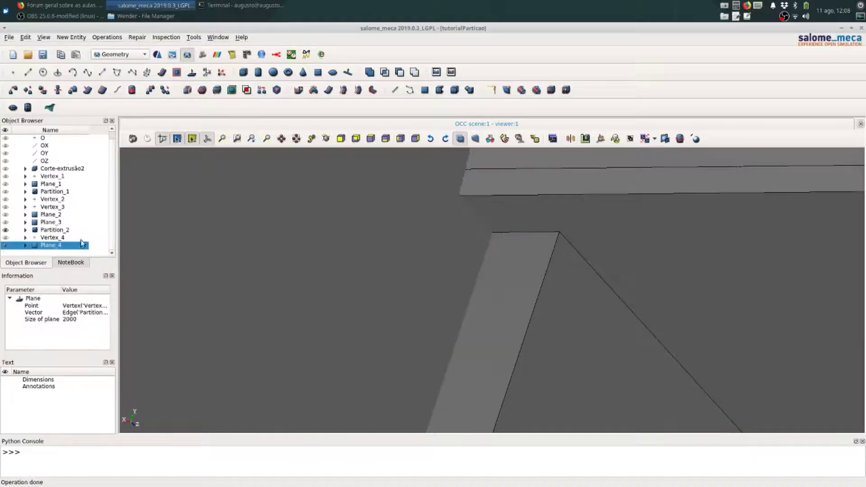
- Partition Partition_2 with Plane_4 as the tool object, with resulting type Solid
click(53, 230)
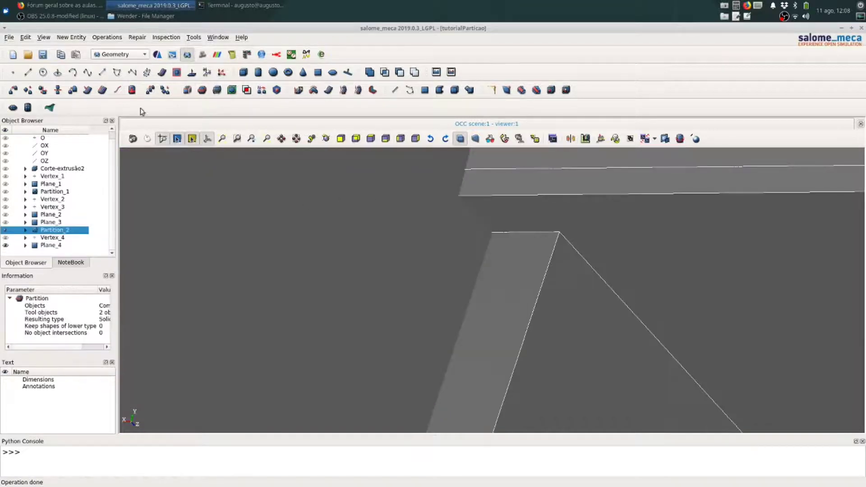
click(202, 90)
click(389, 222)
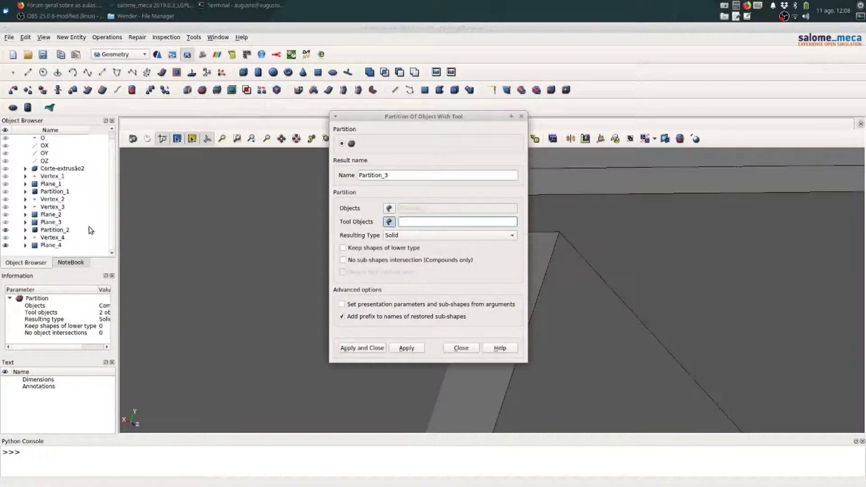
click(50, 245)
click(363, 348)
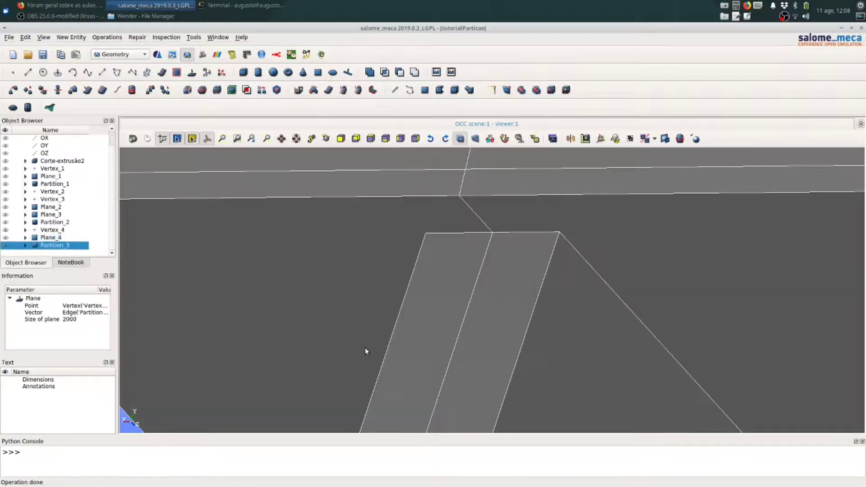
- Examine the lengthwise division of the part, from the arm's lower end up to its junction with the mounting plate, close up and from afar
scroll(410, 210, down, 6)
scroll(418, 208, up, 8)
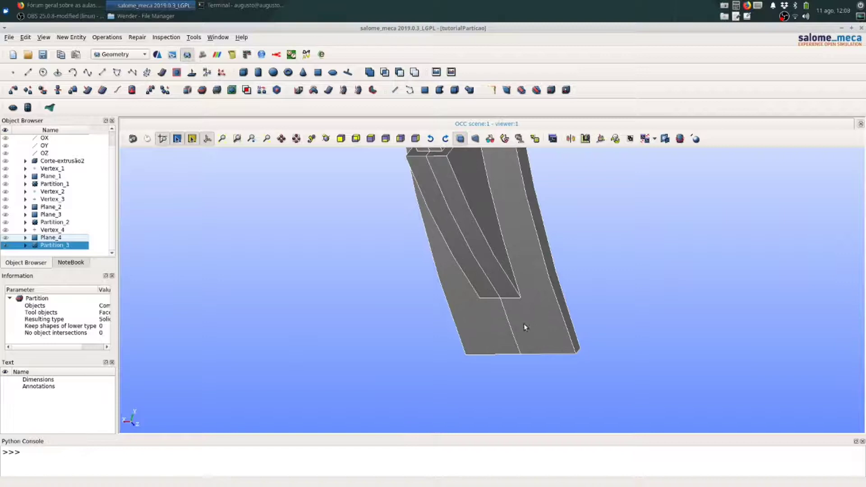
scroll(524, 324, down, 8)
scroll(467, 180, up, 2)
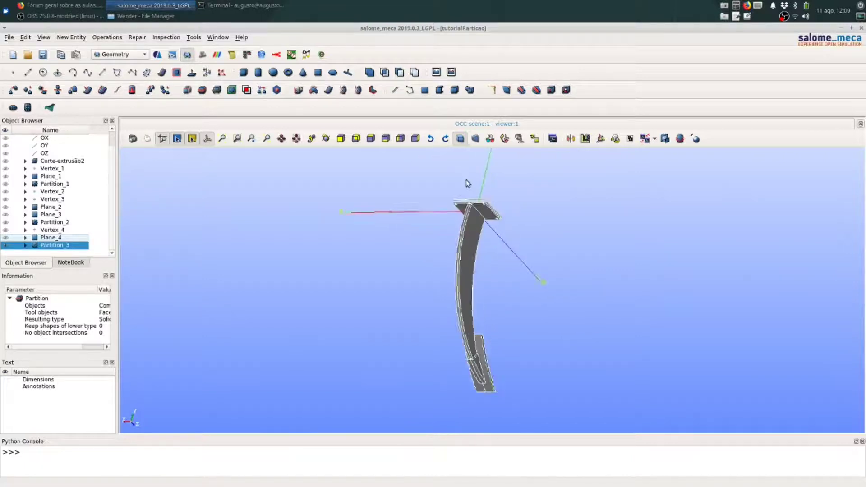
scroll(466, 180, up, 2)
scroll(467, 225, up, 4)
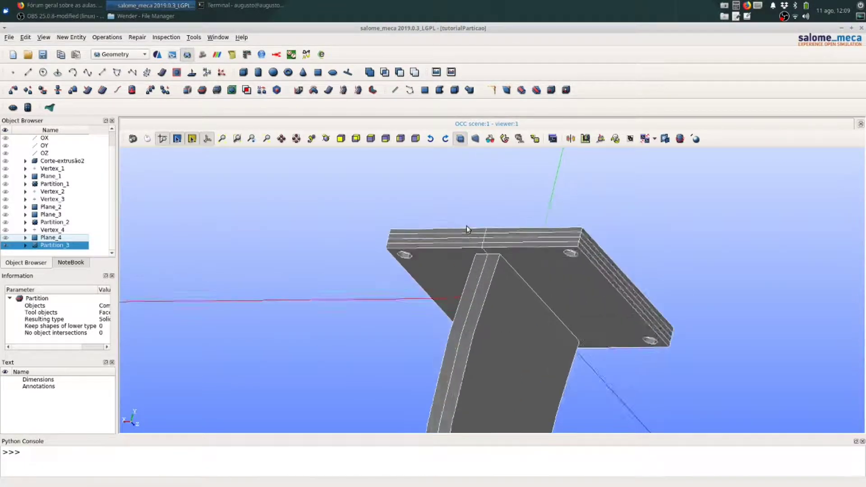
scroll(467, 228, up, 2)
scroll(512, 303, down, 8)
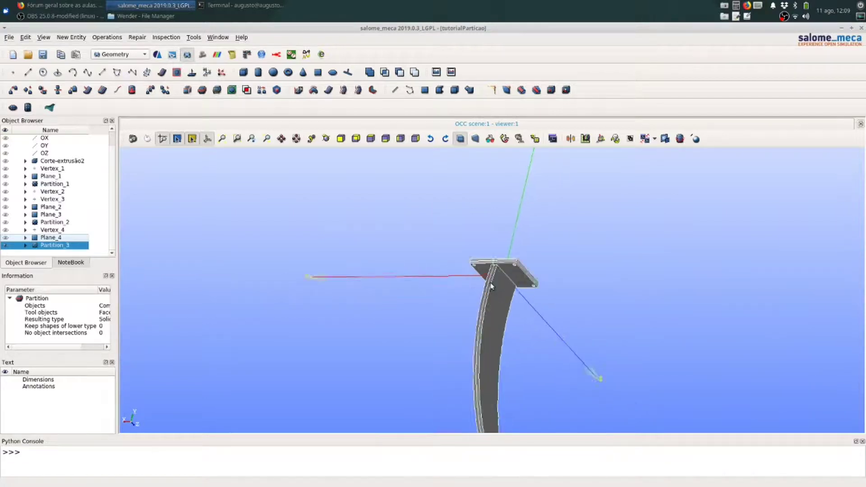
scroll(491, 286, up, 8)
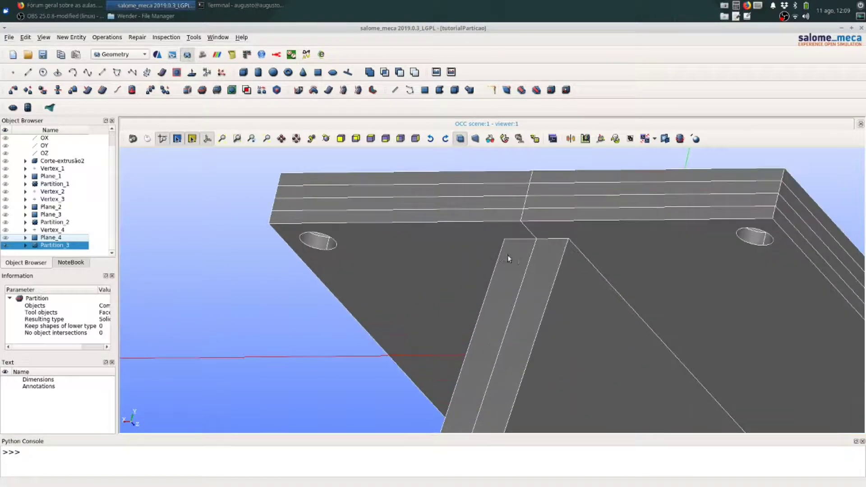
scroll(537, 254, up, 3)
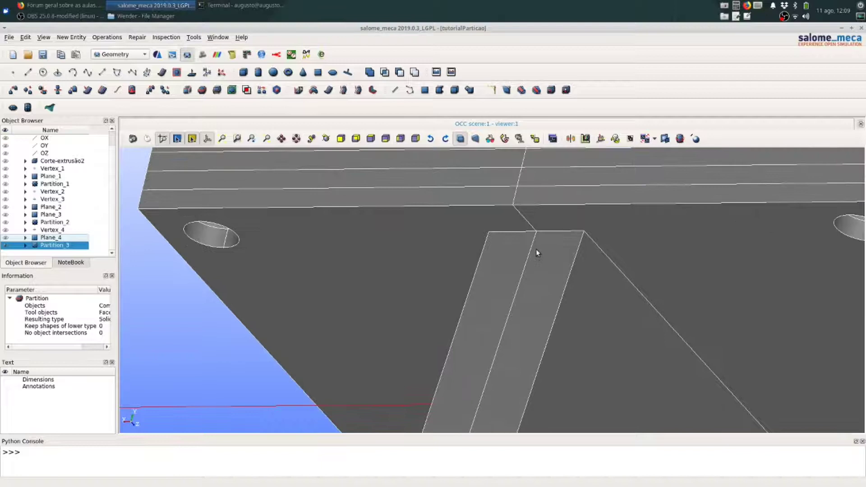
scroll(551, 251, down, 4)
scroll(542, 256, up, 3)
scroll(516, 321, down, 2)
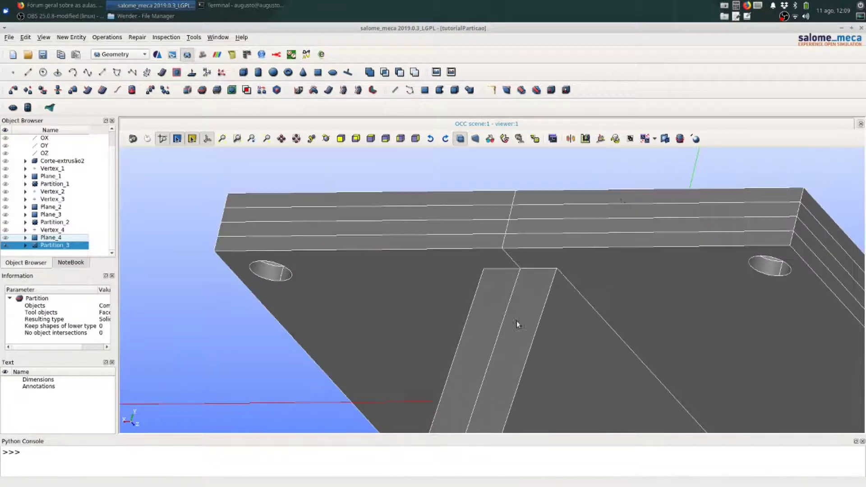
scroll(563, 229, up, 2)
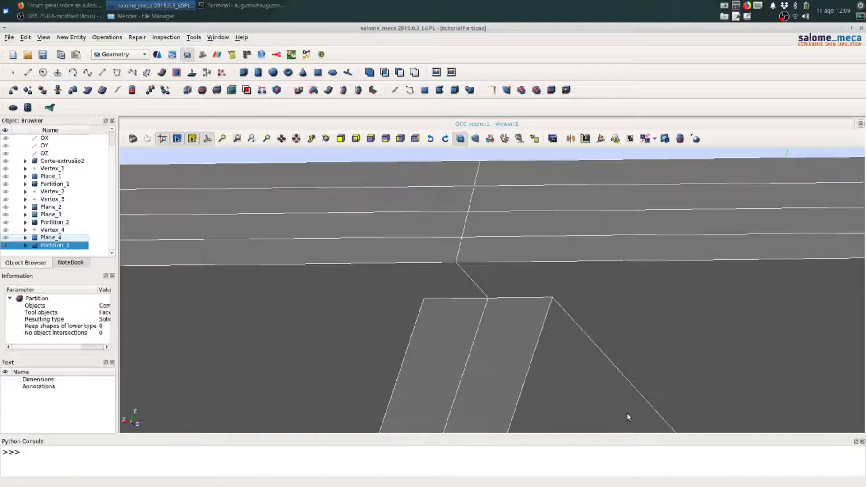
scroll(403, 209, down, 3)
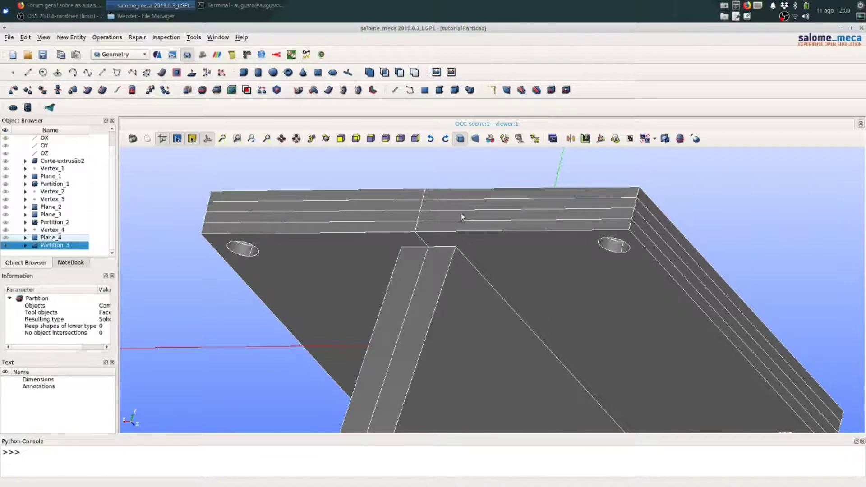
scroll(434, 187, down, 7)
scroll(435, 188, down, 5)
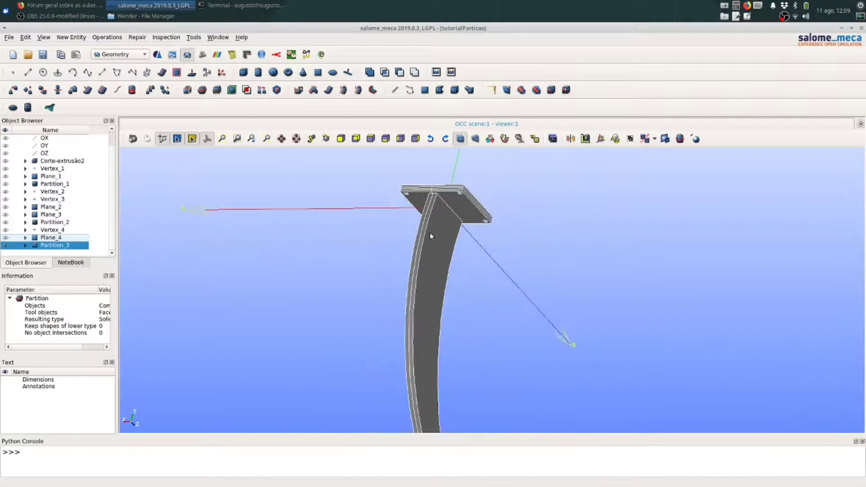
- Create a point at parameter 0.5 on each half of the arm's short edge where it meets the underside of the mounting plate
scroll(427, 191, up, 10)
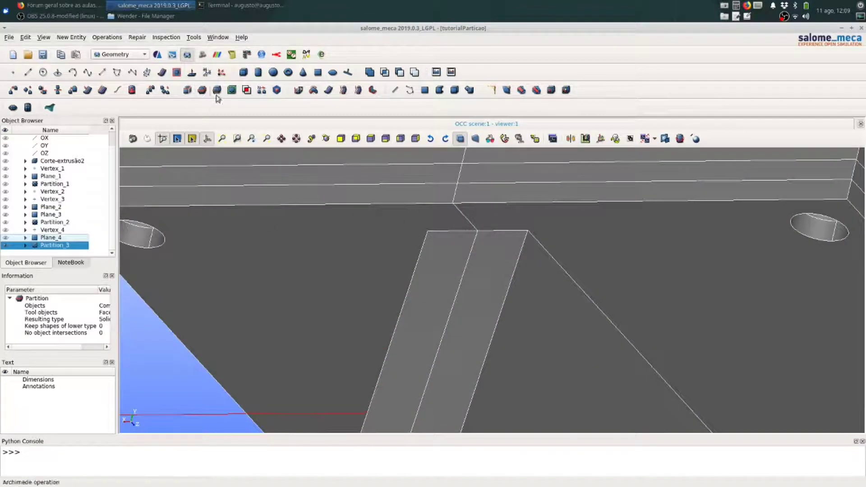
click(12, 73)
click(426, 185)
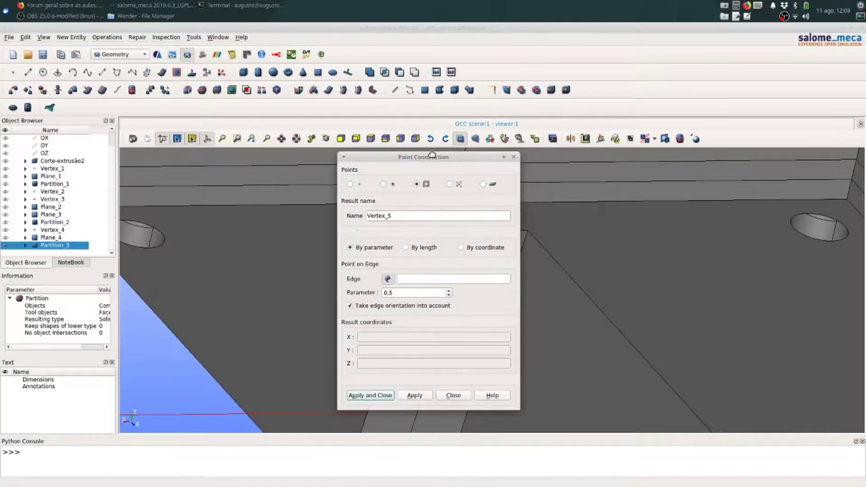
click(445, 231)
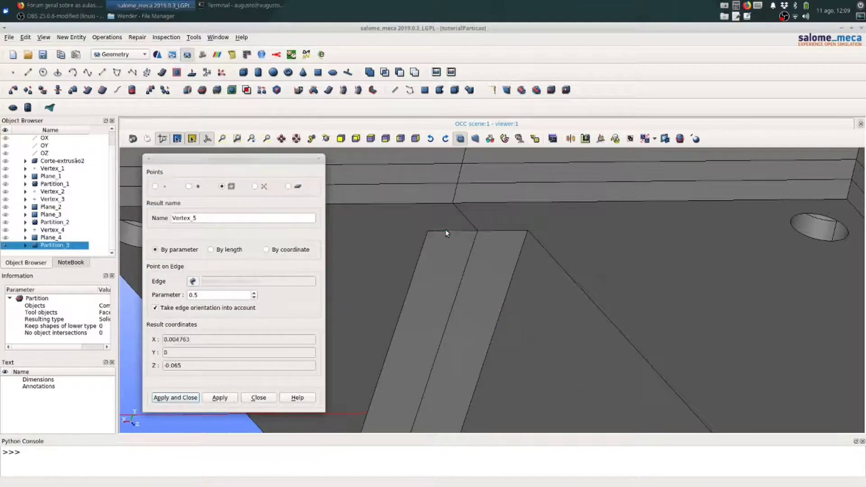
click(220, 399)
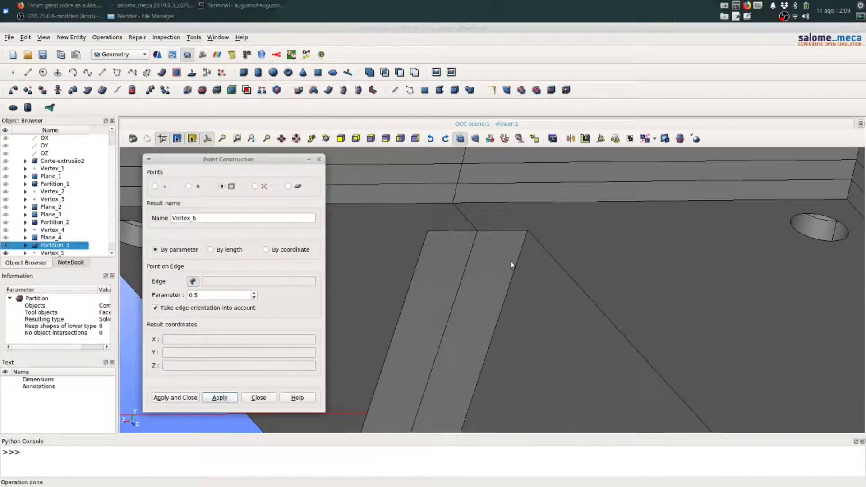
click(510, 230)
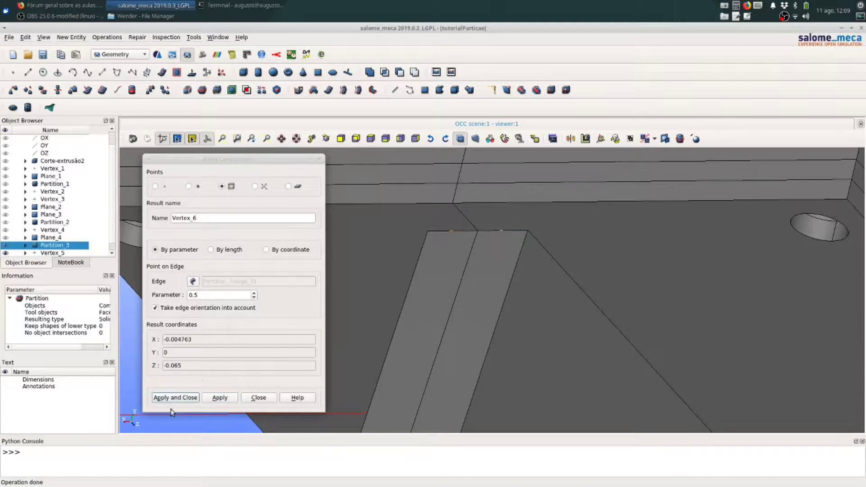
click(186, 398)
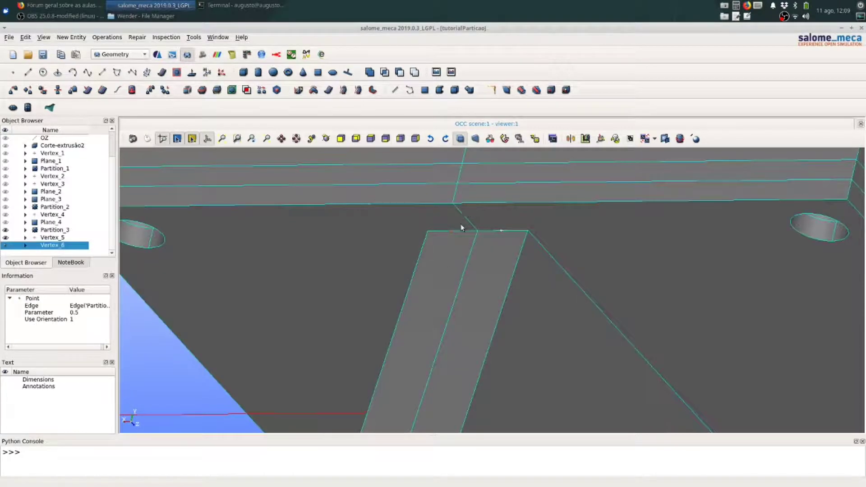
- Create planes of size 2000 through Vertex_5 and Vertex_6, using the matching halves of the arm's short edge as normal vectors
click(450, 231)
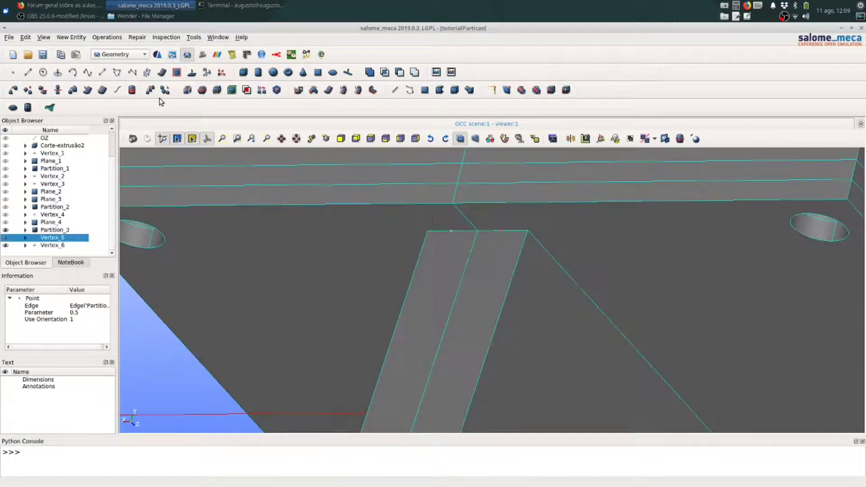
click(177, 72)
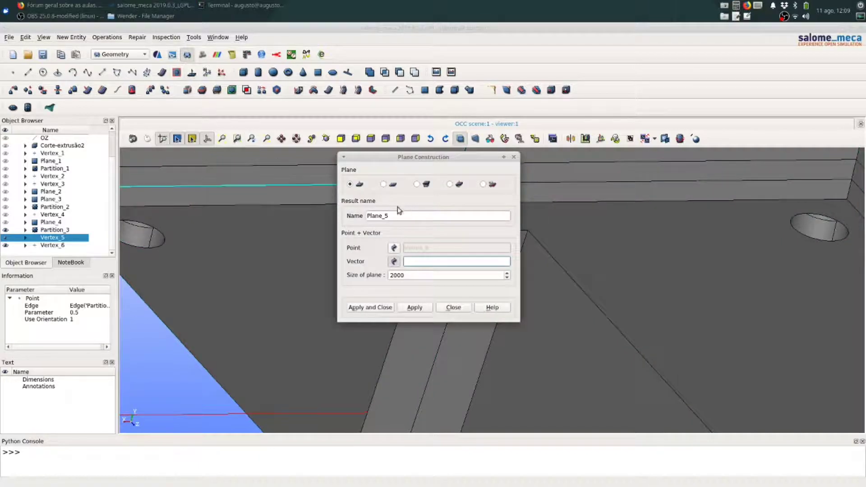
click(394, 261)
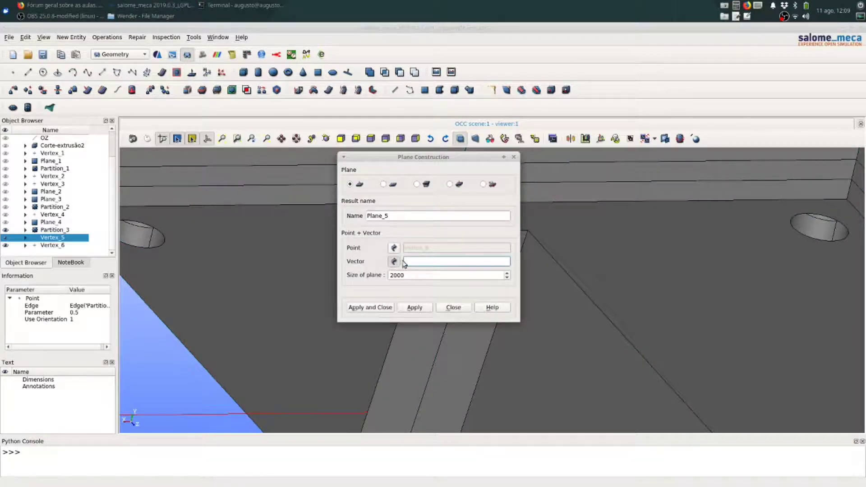
drag(480, 157, 308, 168)
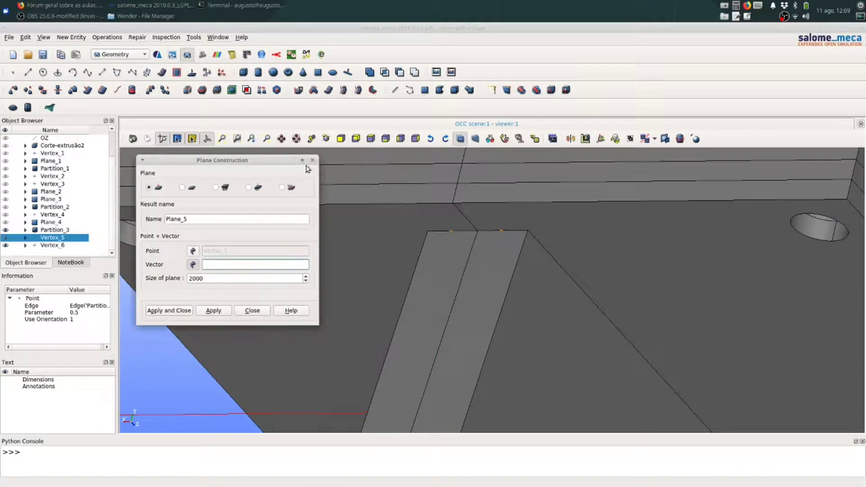
click(466, 231)
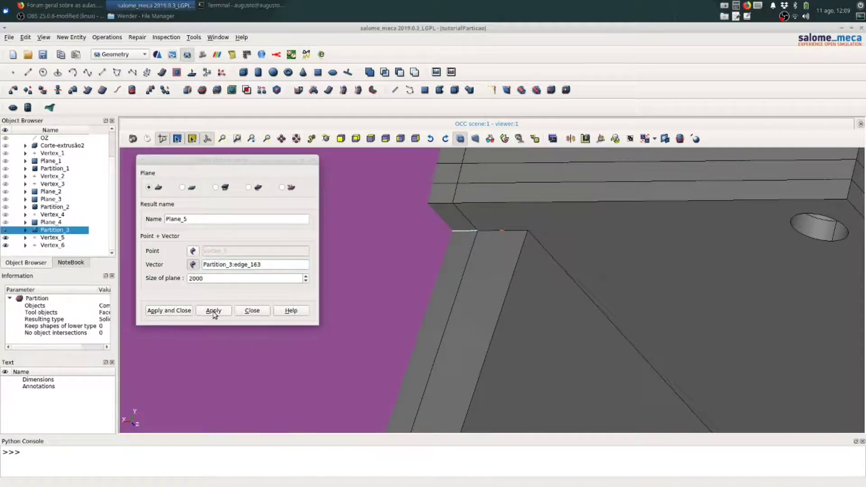
click(214, 312)
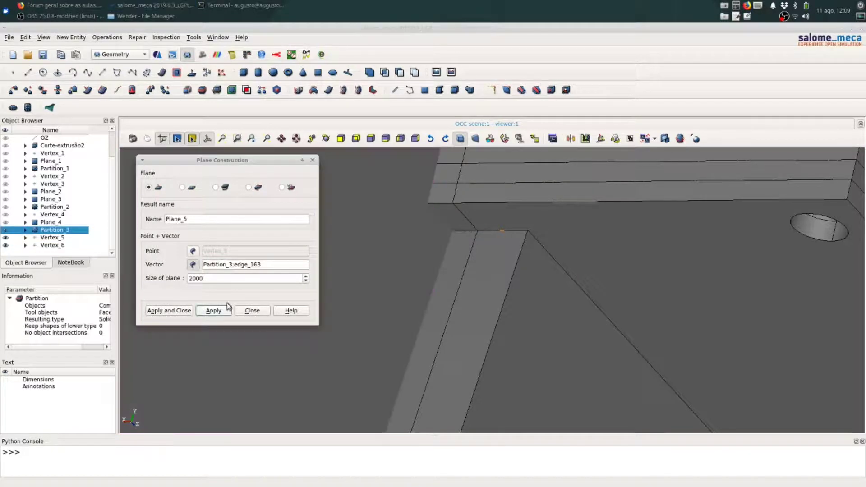
click(517, 233)
click(170, 311)
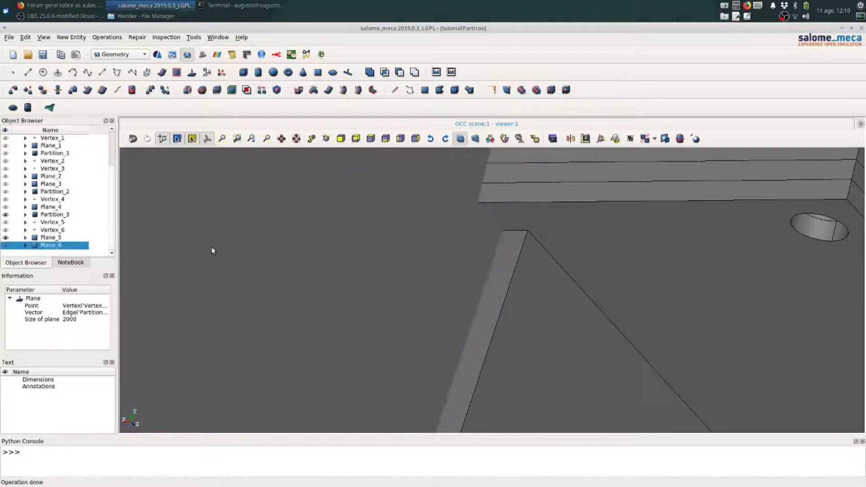
- Partition Partition_3 with Plane_5 and Plane_6 as tool objects, with resulting type Solid
click(63, 215)
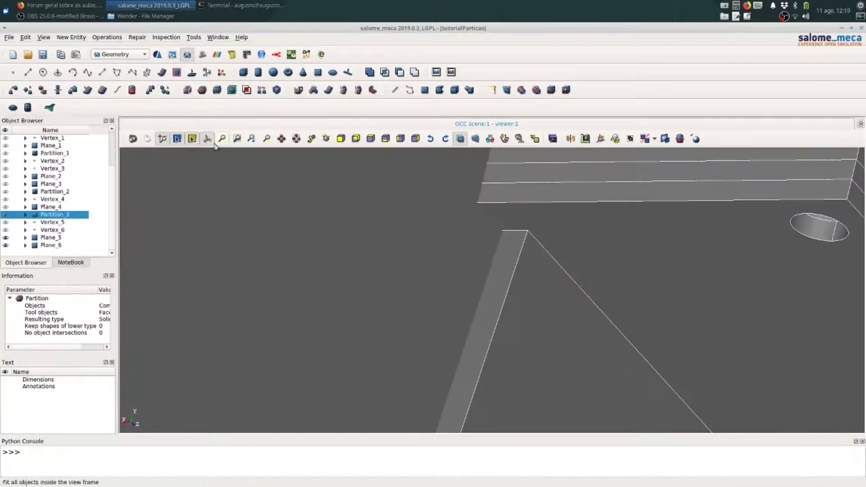
click(202, 91)
click(389, 222)
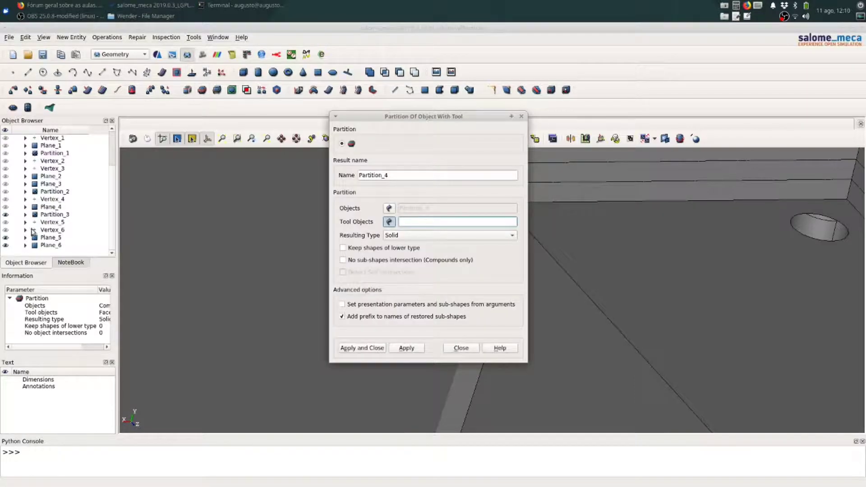
click(49, 237)
shift+click(53, 246)
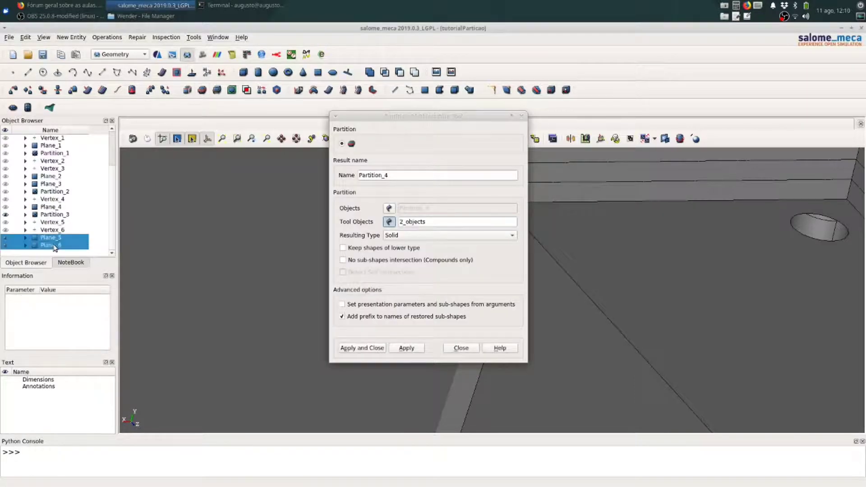
click(377, 347)
scroll(418, 181, down, 7)
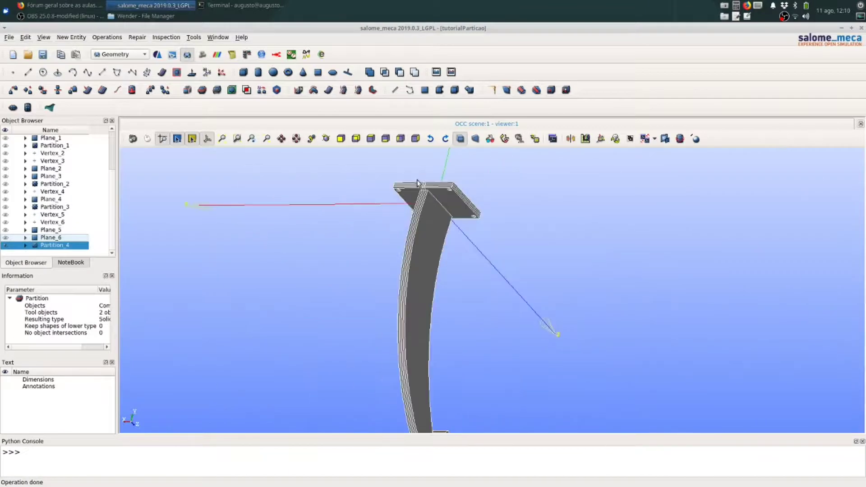
- Examine the through-thickness division of the mounting plate and arm, both close up and along the arm's full length
scroll(388, 191, down, 5)
scroll(386, 230, up, 5)
scroll(387, 234, up, 1)
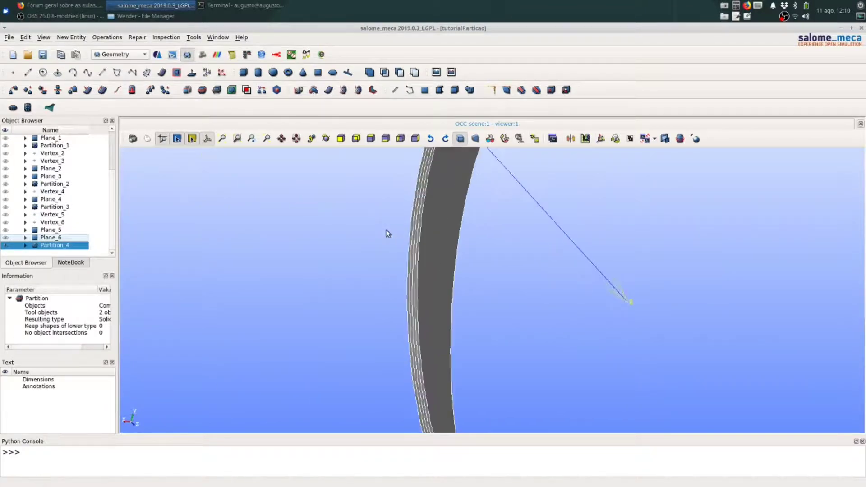
scroll(367, 291, down, 4)
scroll(366, 290, up, 8)
scroll(363, 236, down, 1)
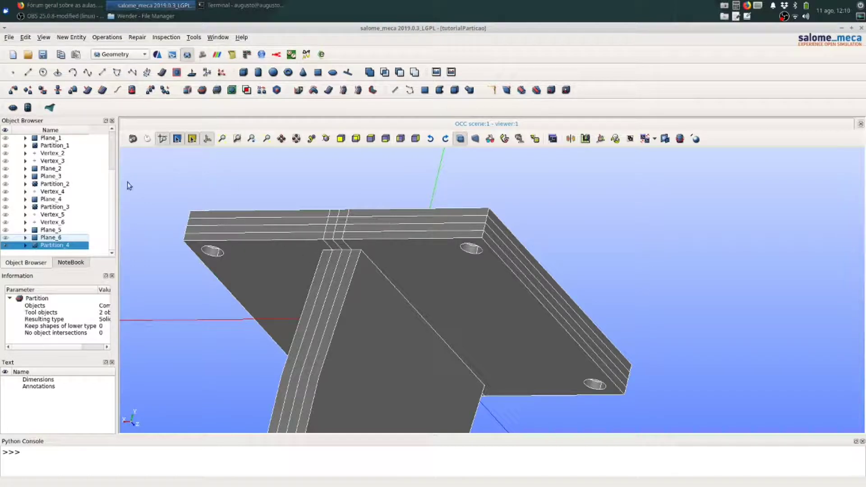
scroll(307, 183, down, 3)
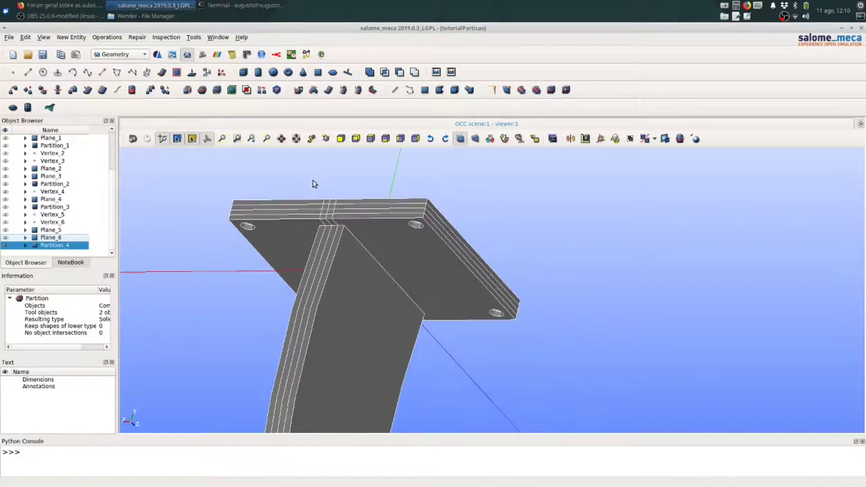
scroll(315, 184, down, 2)
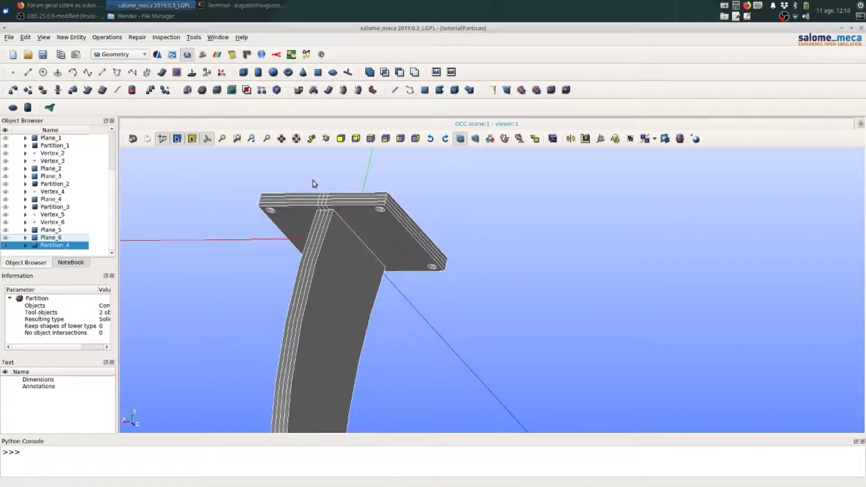
scroll(313, 177, down, 4)
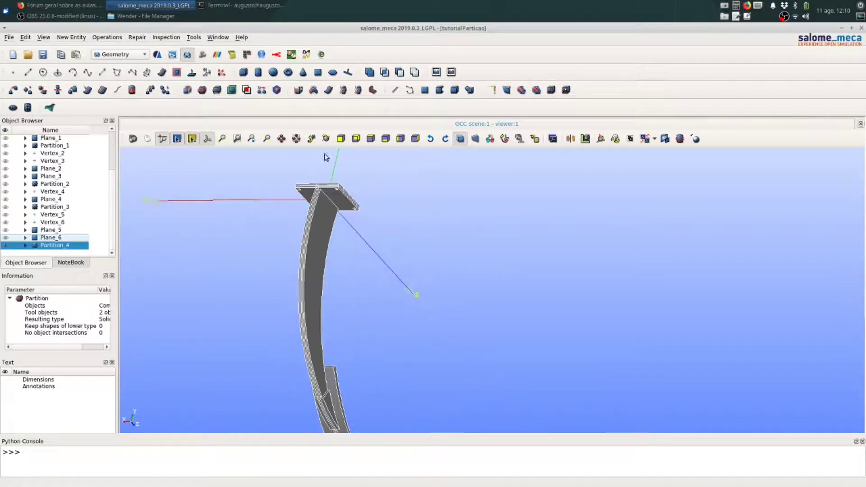
- Examine the curved plate at the arm's lower end from several angles, finishing close up on its long side face
click(325, 138)
scroll(370, 198, down, 4)
drag(387, 248, 630, 310)
click(326, 139)
drag(287, 247, 517, 215)
scroll(279, 321, up, 5)
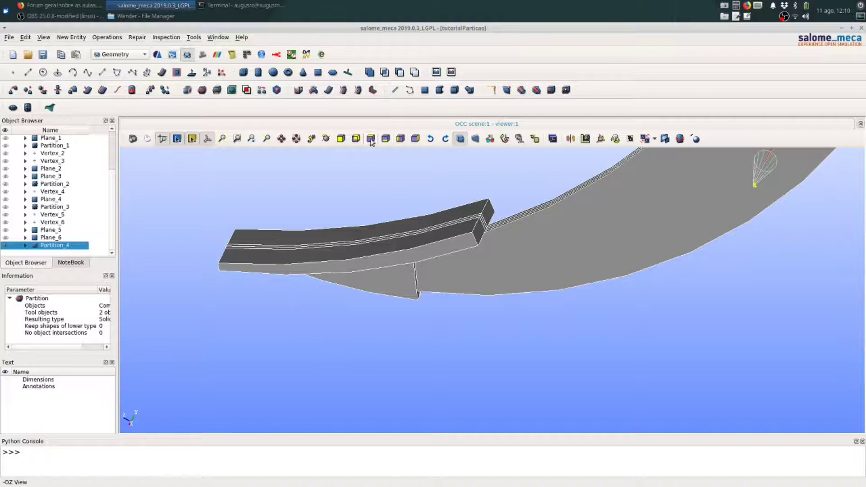
click(332, 139)
scroll(374, 312, down, 6)
drag(437, 344, 361, 274)
drag(499, 211, 472, 267)
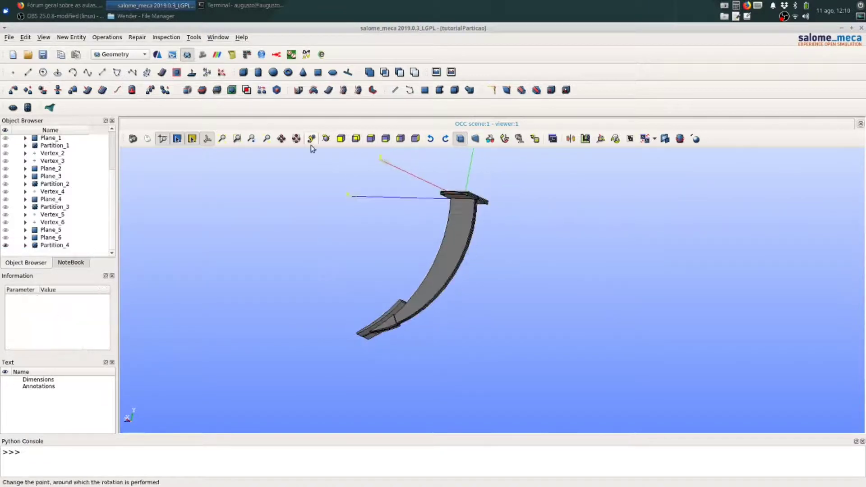
drag(348, 150, 522, 293)
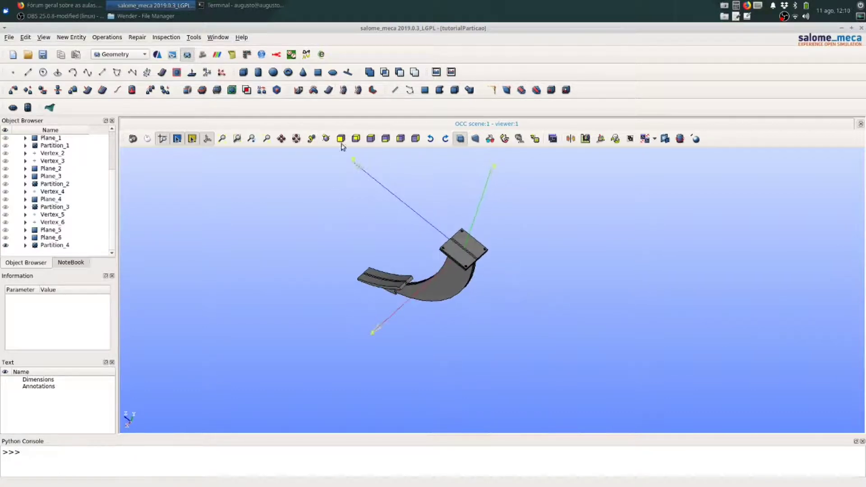
click(326, 139)
drag(316, 258, 379, 313)
scroll(370, 281, up, 10)
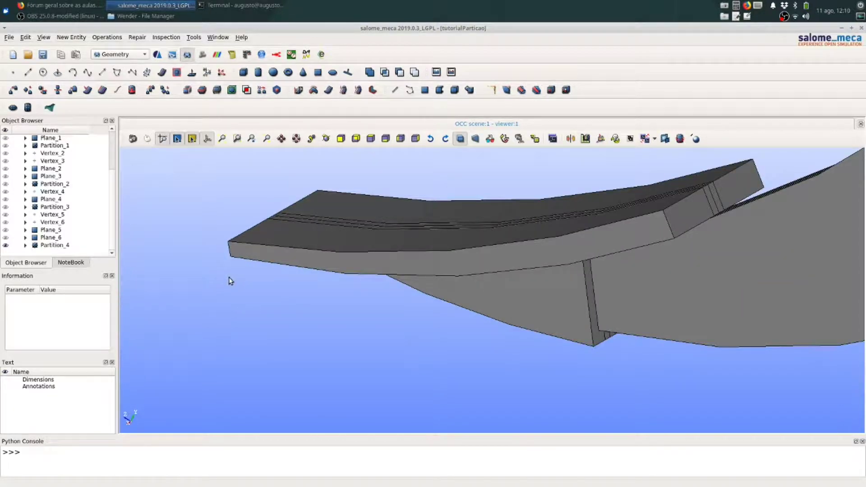
click(175, 138)
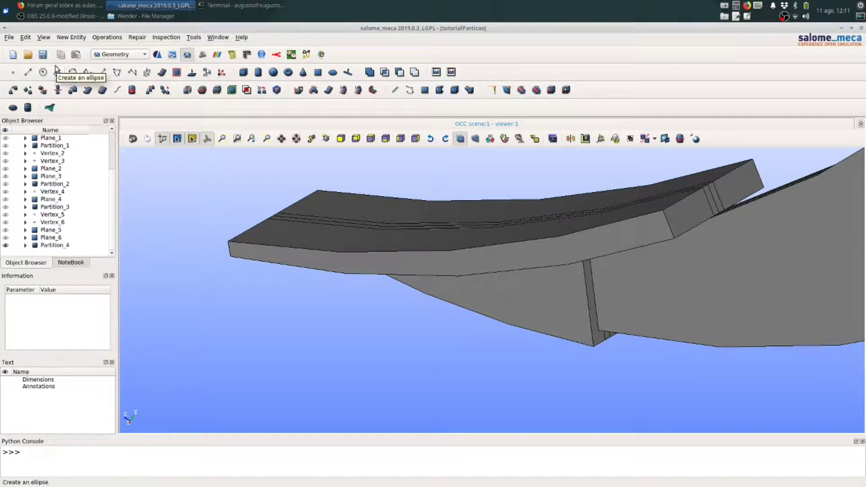
- Create a point at parameter 0.5 on each of the two short thickness edges of the curved plate's long side face
click(17, 76)
drag(418, 157, 119, 117)
click(145, 155)
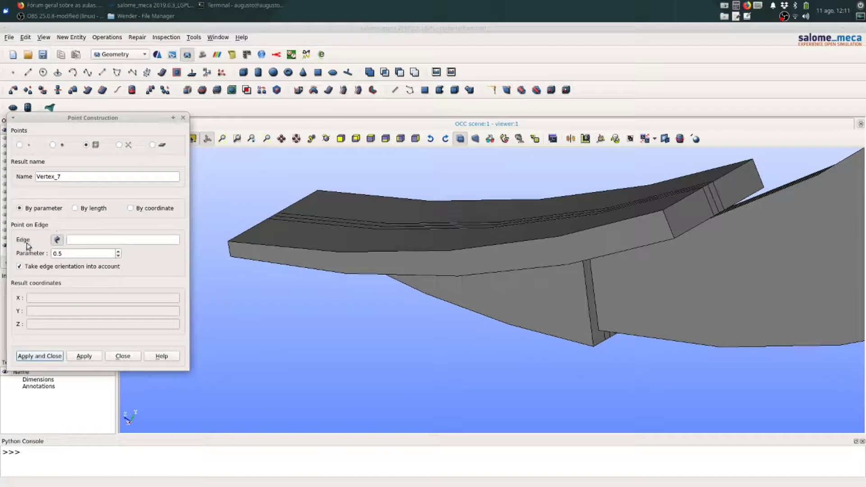
click(230, 249)
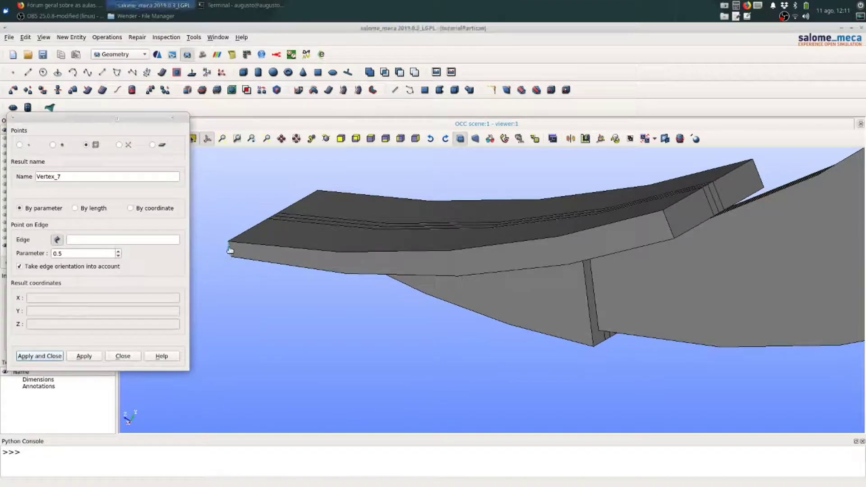
click(230, 251)
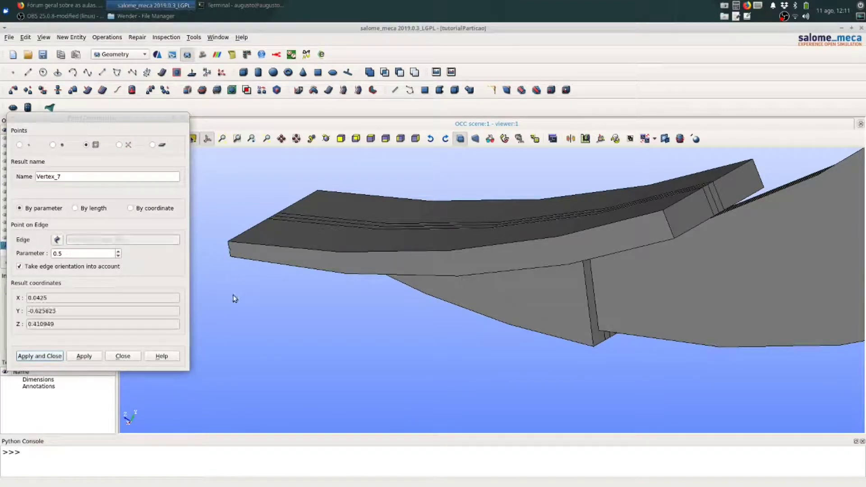
click(84, 356)
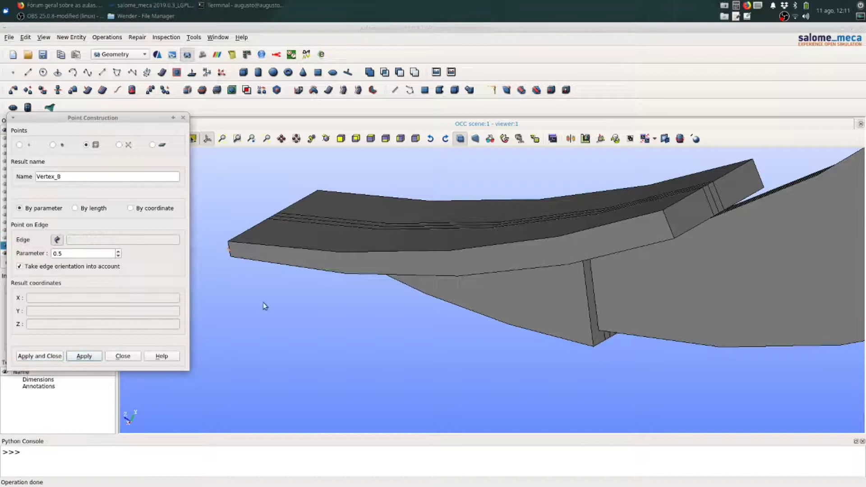
click(668, 223)
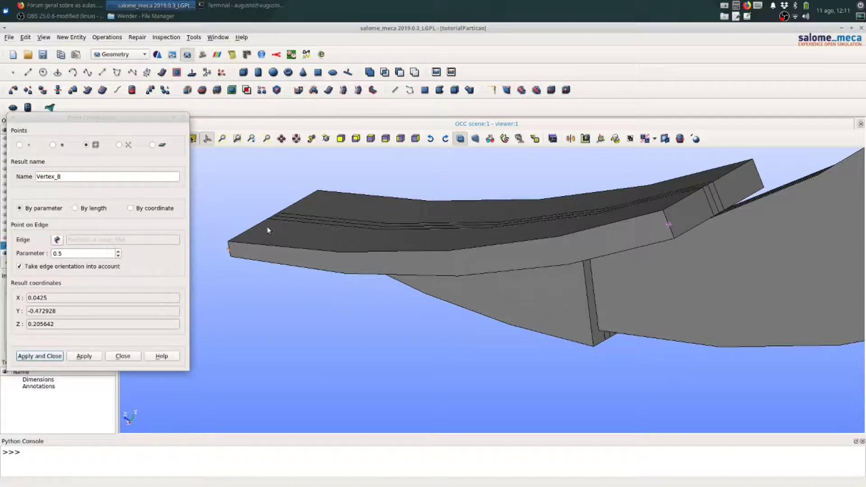
click(89, 357)
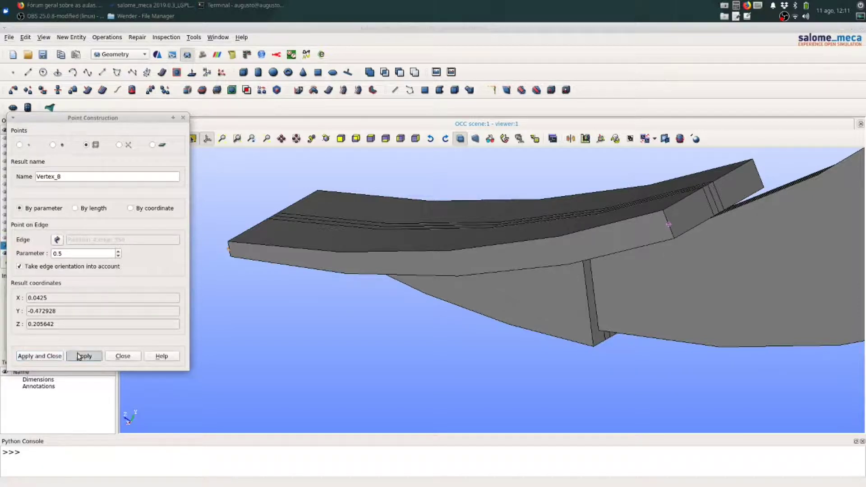
- Create a point at parameter 0.5 on the upper and lower long curved edges of the curved plate's side face
click(596, 229)
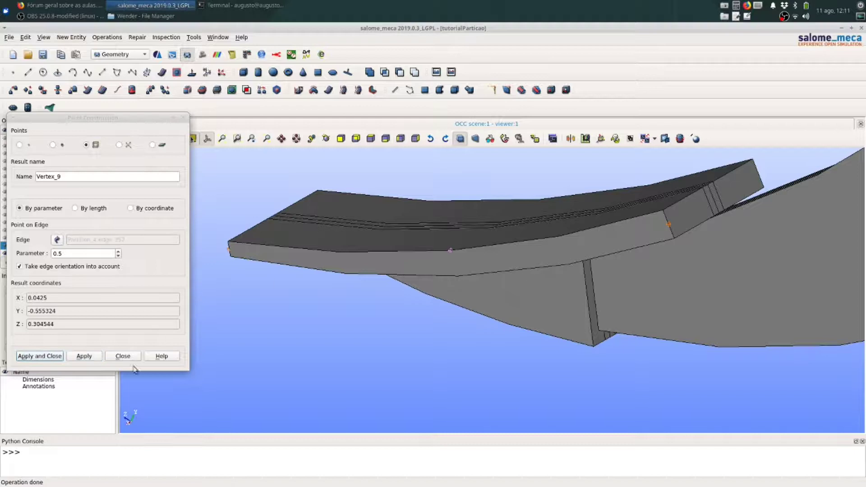
click(89, 357)
click(550, 267)
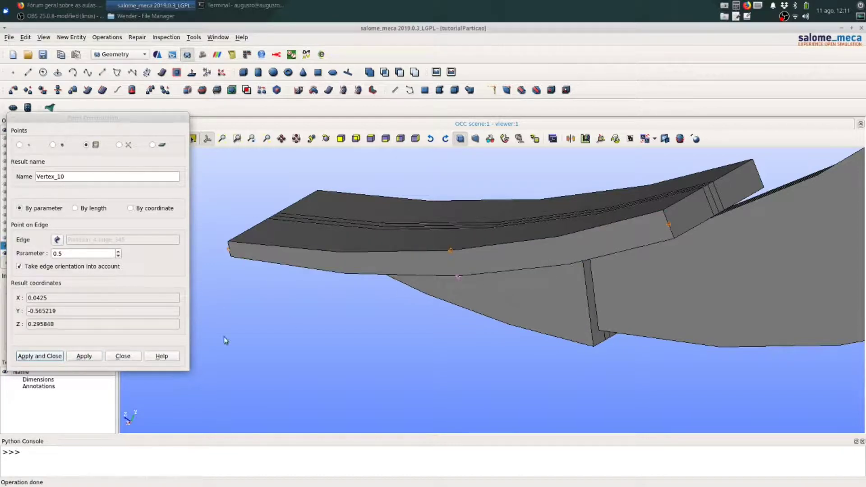
click(85, 356)
click(123, 356)
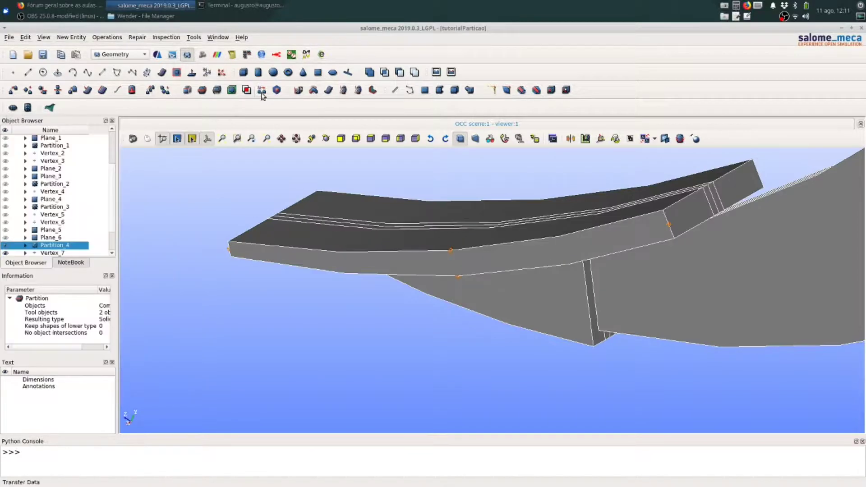
- Create a line across the curved plate's side face from Vertex_9 to Vertex_10
click(28, 72)
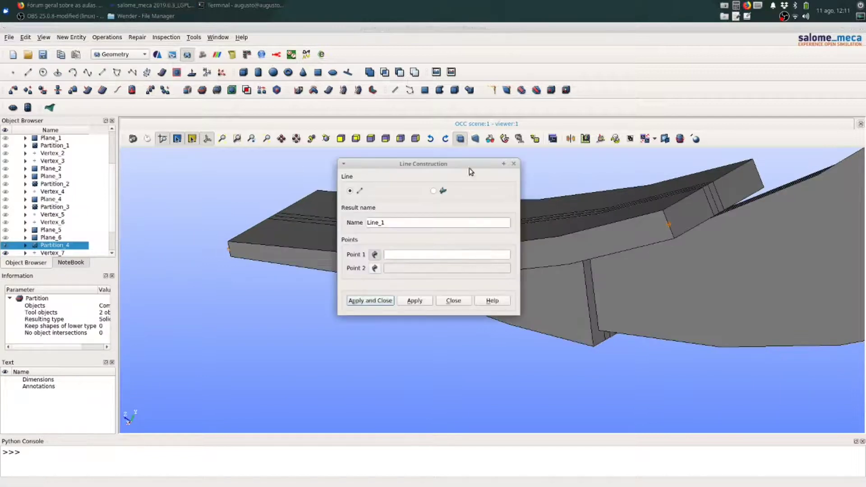
drag(469, 163, 231, 151)
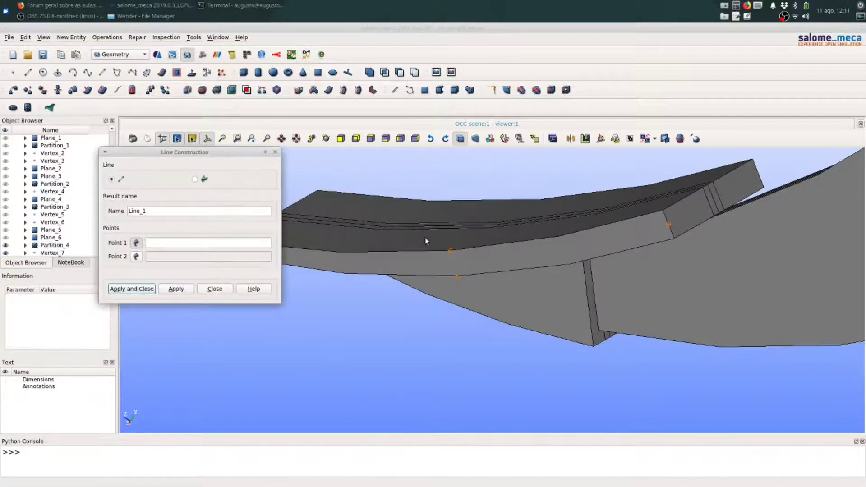
click(449, 251)
click(458, 277)
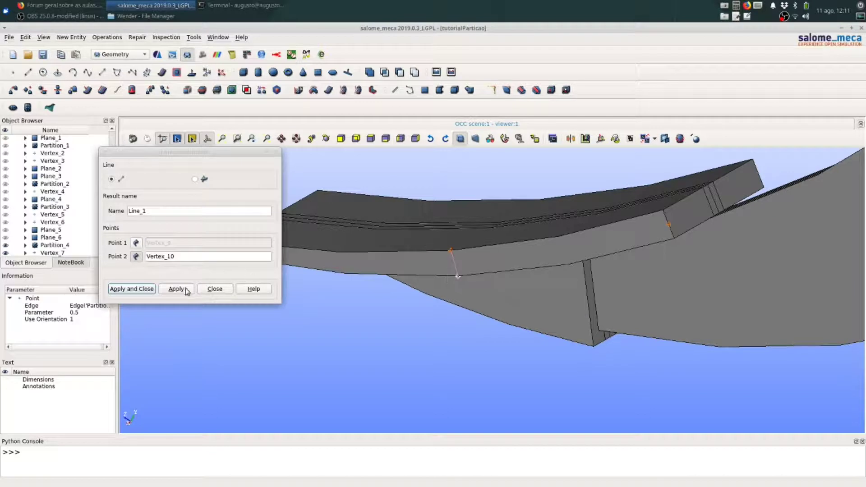
click(133, 289)
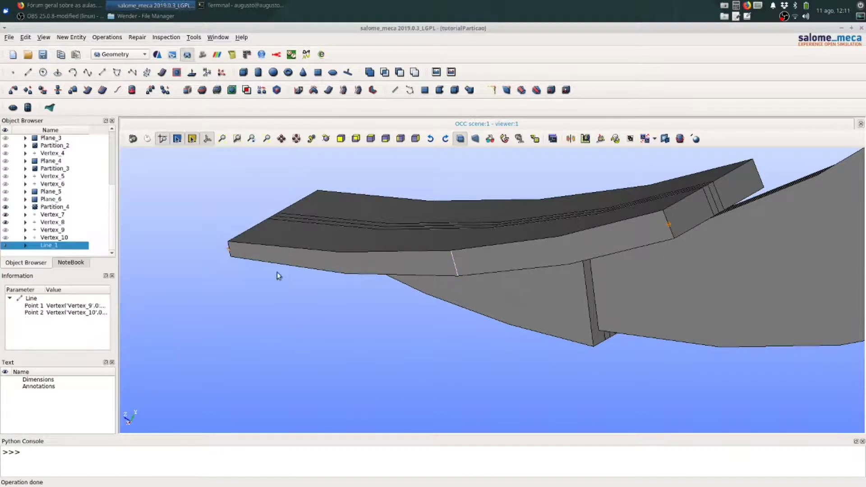
- Create a point at parameter 0.5 on Line_1
click(12, 72)
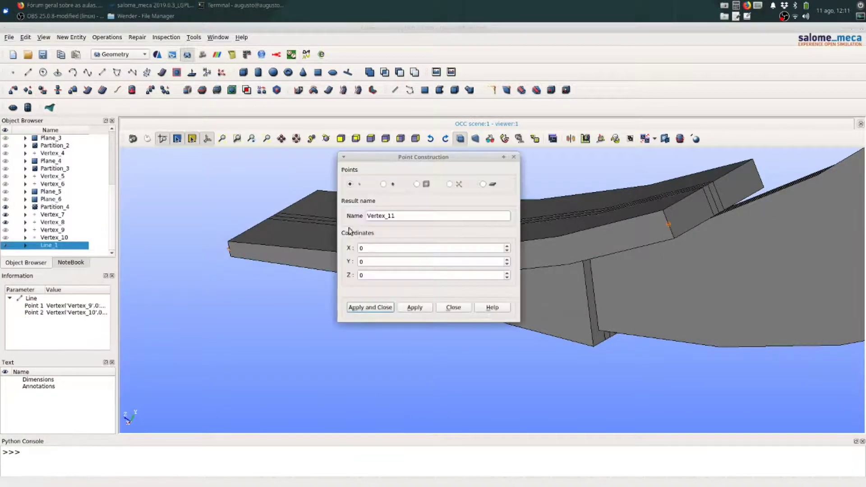
click(417, 184)
drag(442, 165, 165, 188)
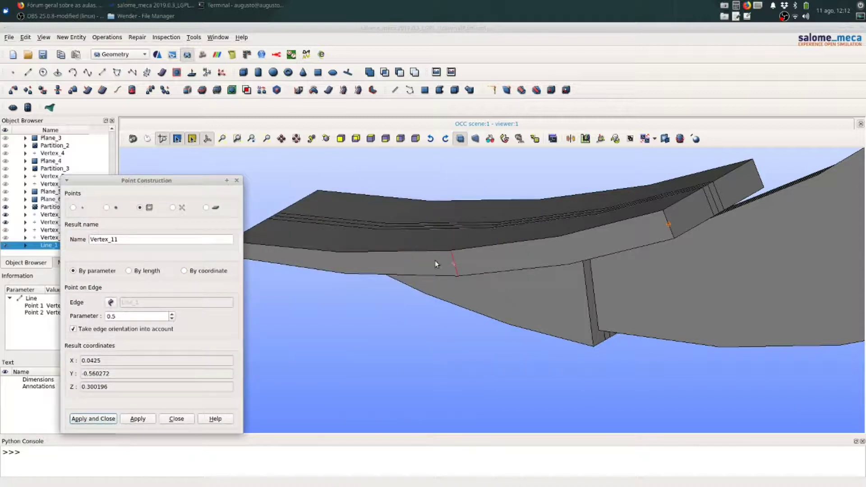
click(137, 418)
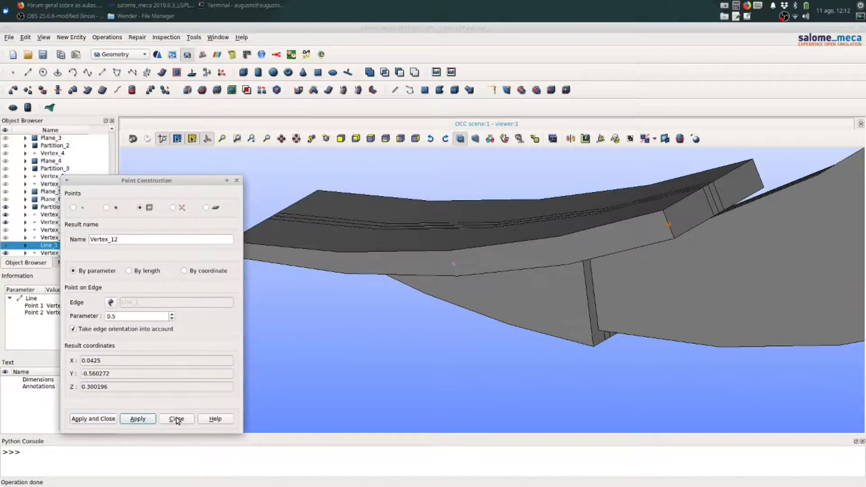
click(176, 419)
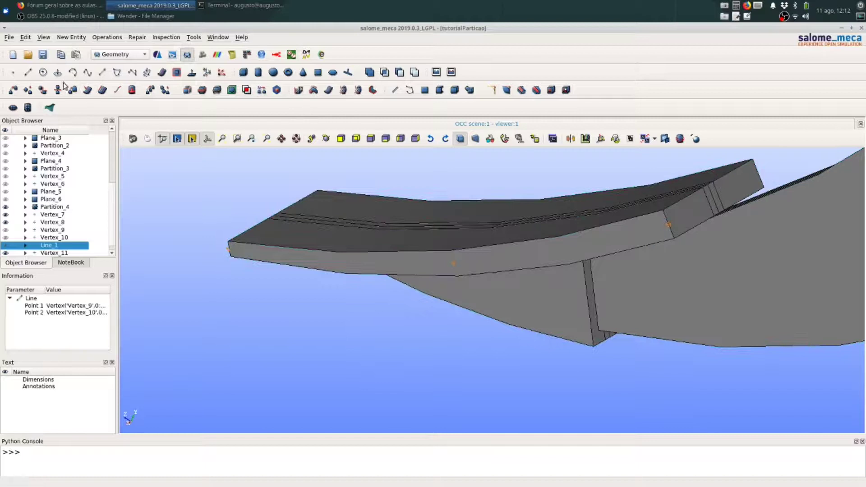
- Create a three-point arc along the curved plate's side face through Vertex_7, Vertex_11 and Vertex_8
click(72, 72)
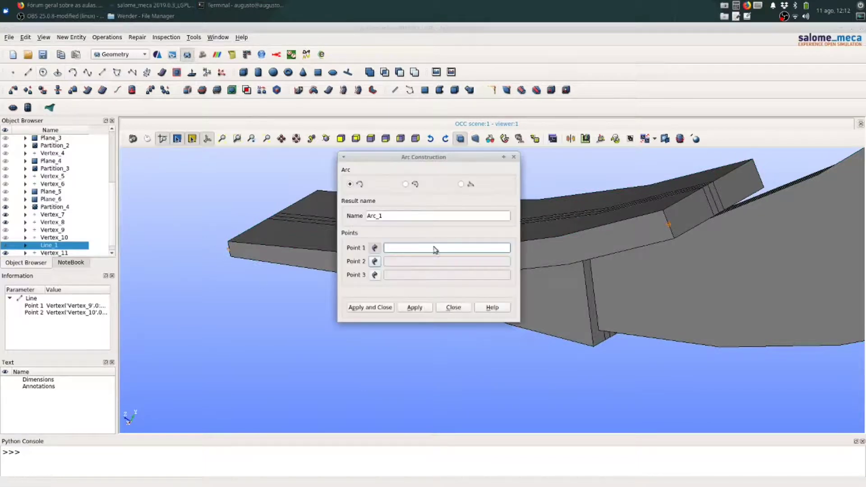
drag(426, 157, 89, 187)
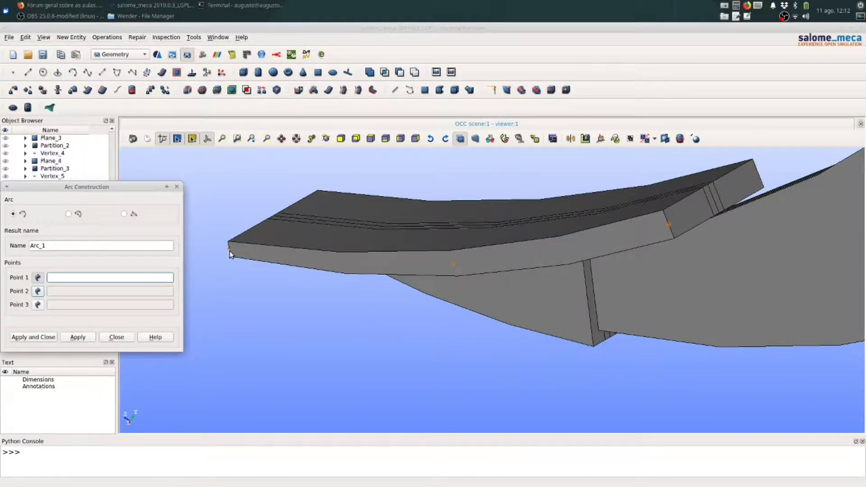
click(229, 253)
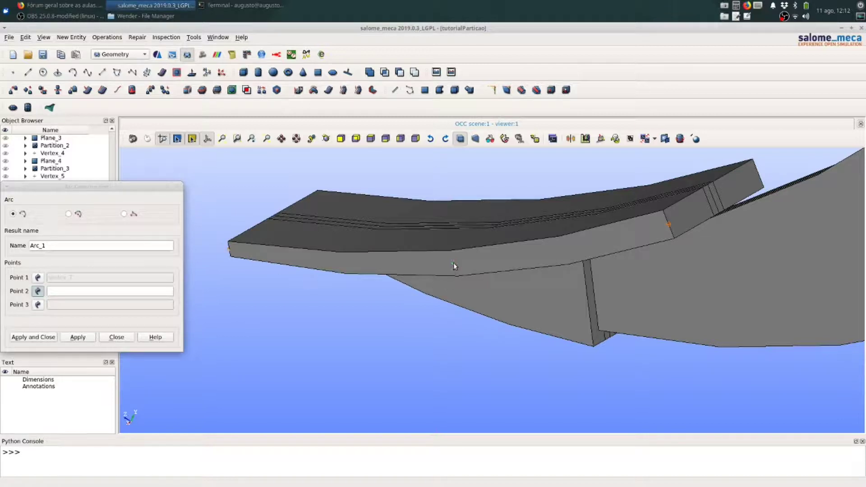
click(454, 265)
click(669, 224)
click(49, 339)
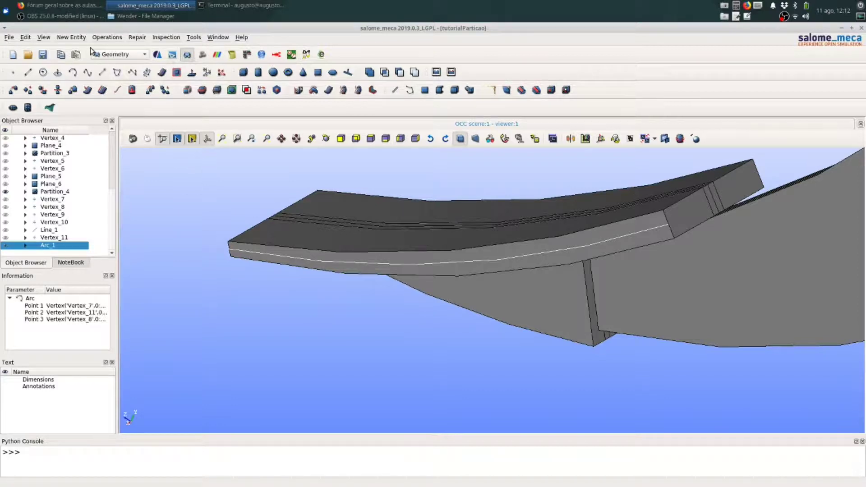
- Create a two-point vector along the upper short edge at the curved plate's end, starting from the side face's corner
click(105, 73)
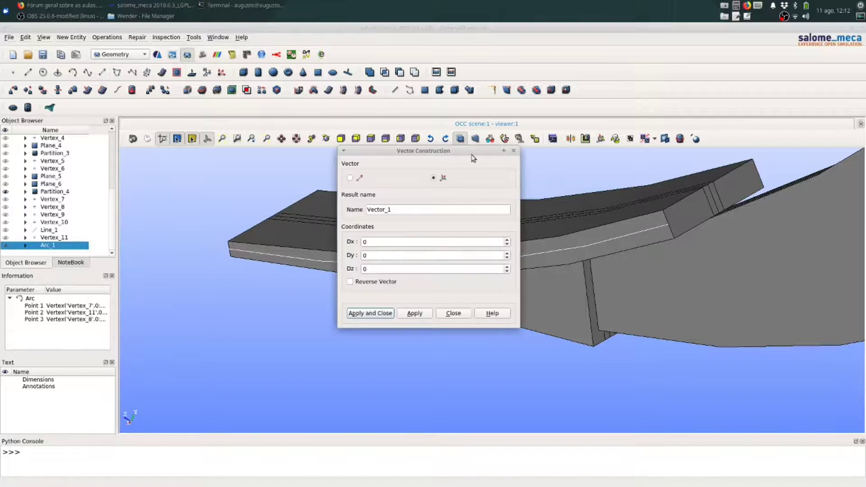
drag(479, 155, 434, 143)
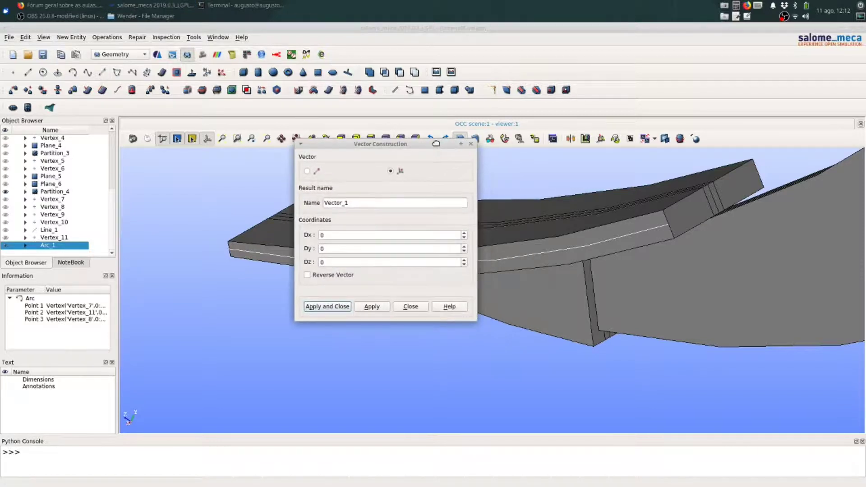
click(311, 171)
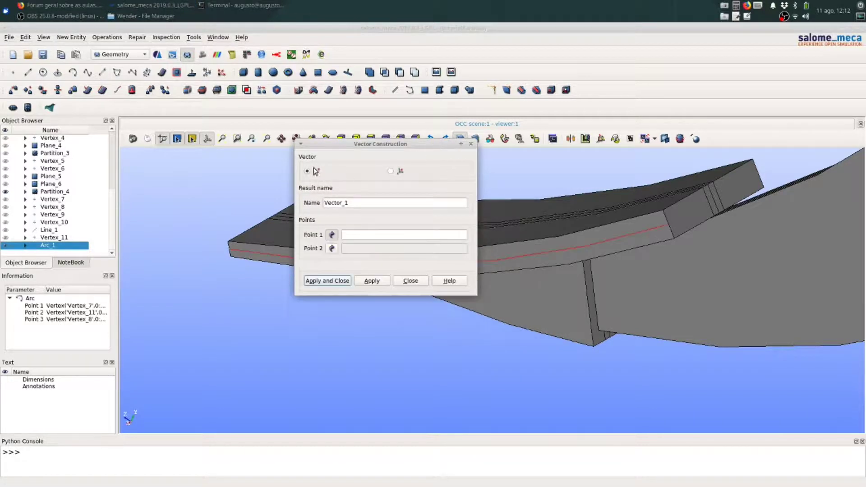
click(665, 209)
click(752, 163)
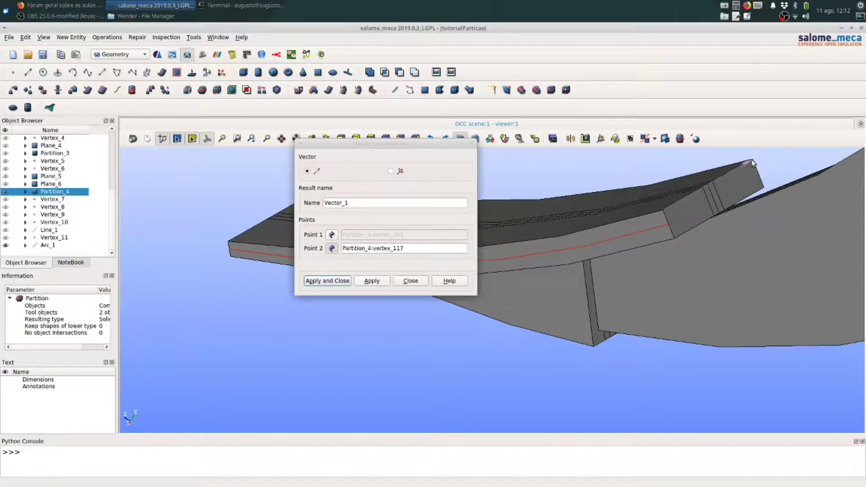
click(341, 281)
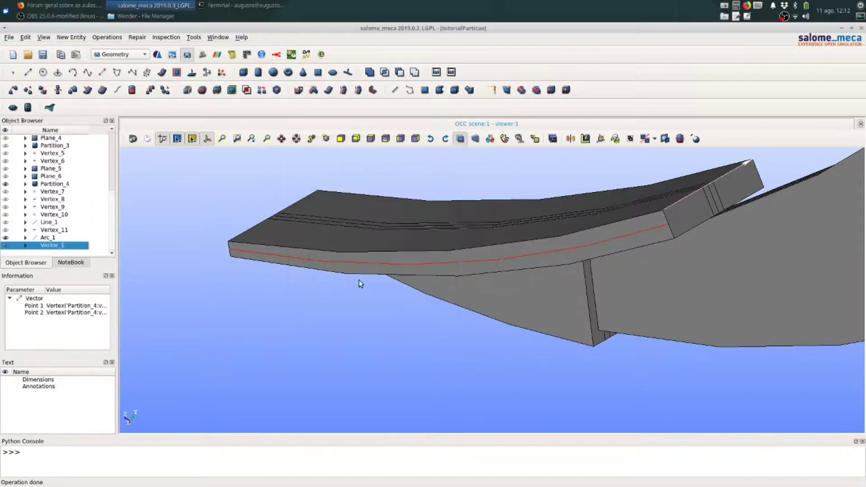
- Extrude Arc_1 along Vector_1 with a height of 1
click(47, 237)
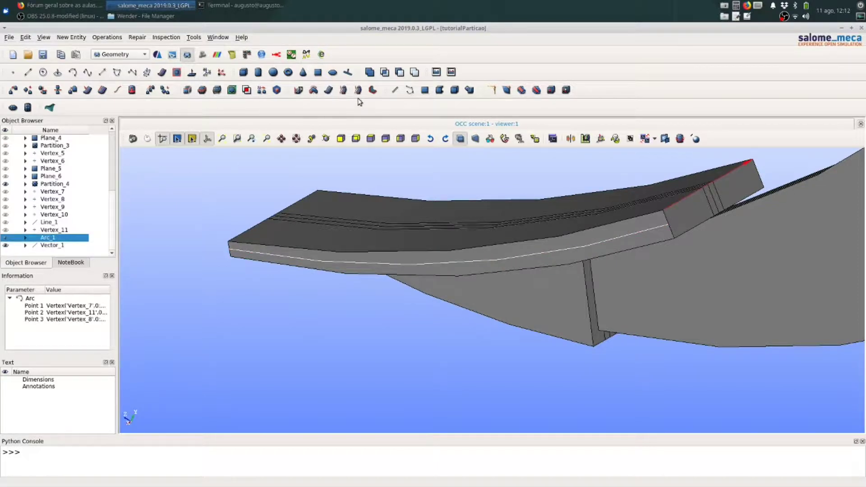
click(299, 91)
click(379, 211)
click(52, 245)
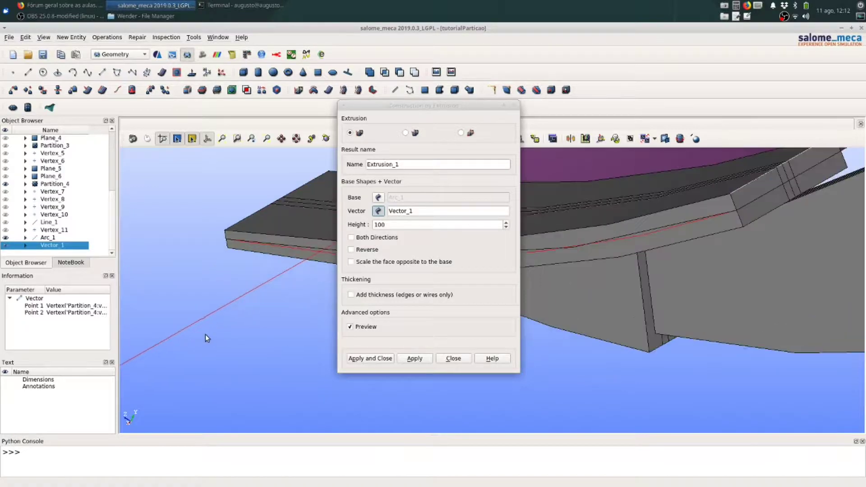
double_click(392, 226)
text(1)
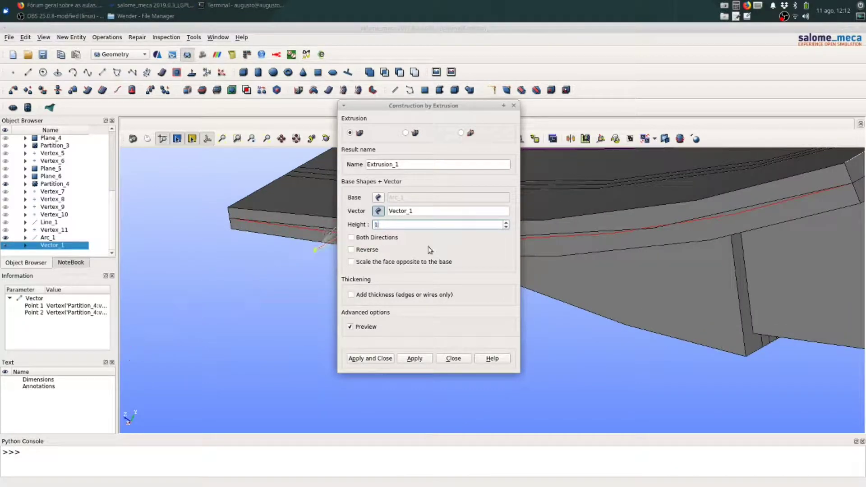
drag(434, 106, 306, 129)
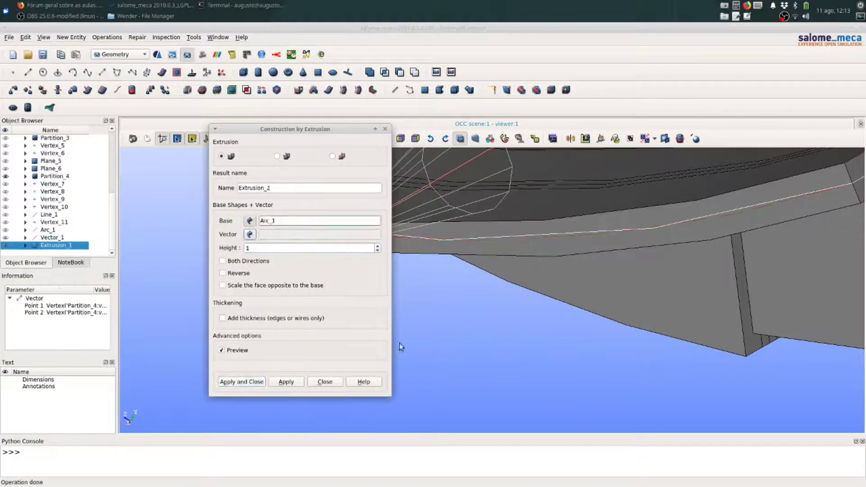
click(256, 383)
- Partition Partition_4 using Extrusion_1 as the tool object, with Solid as the resulting type
scroll(453, 330, down, 4)
scroll(453, 327, up, 5)
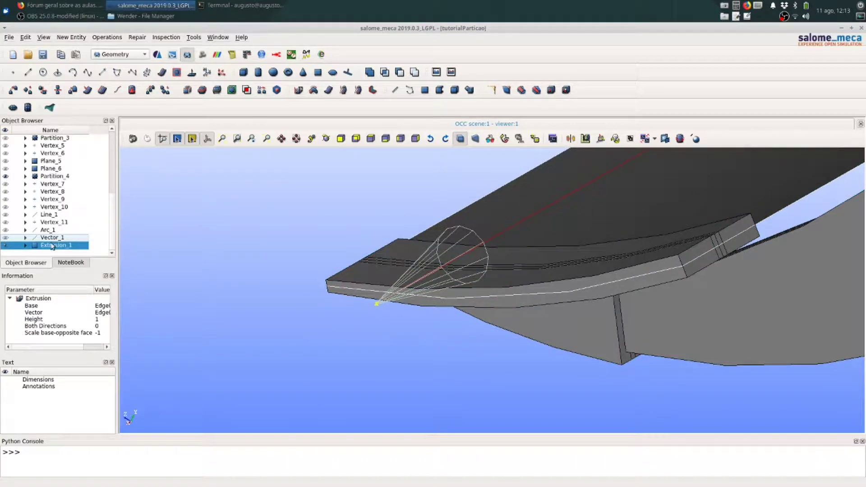
click(54, 176)
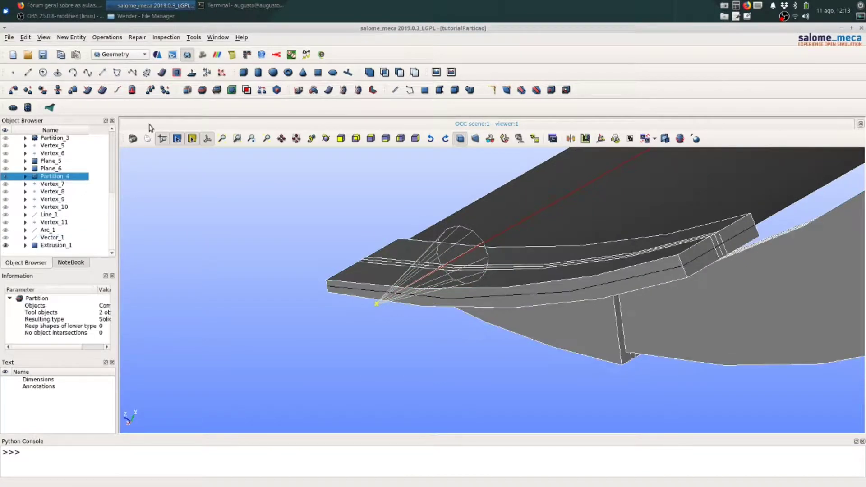
click(202, 90)
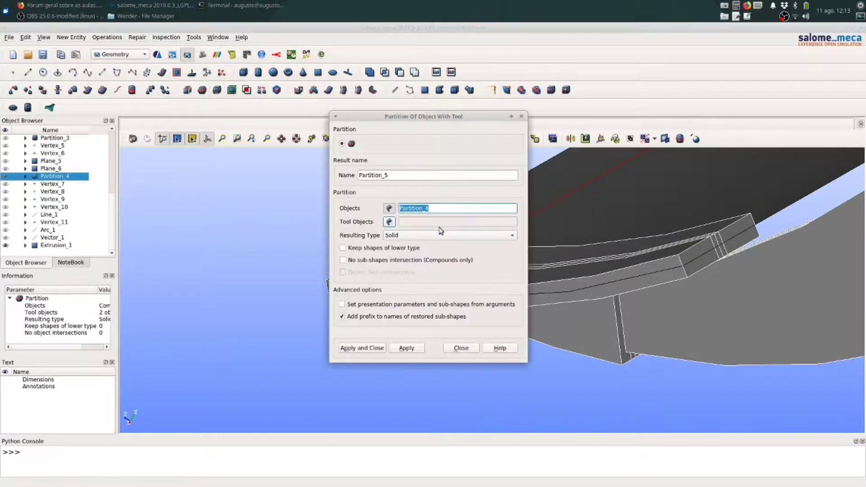
click(389, 222)
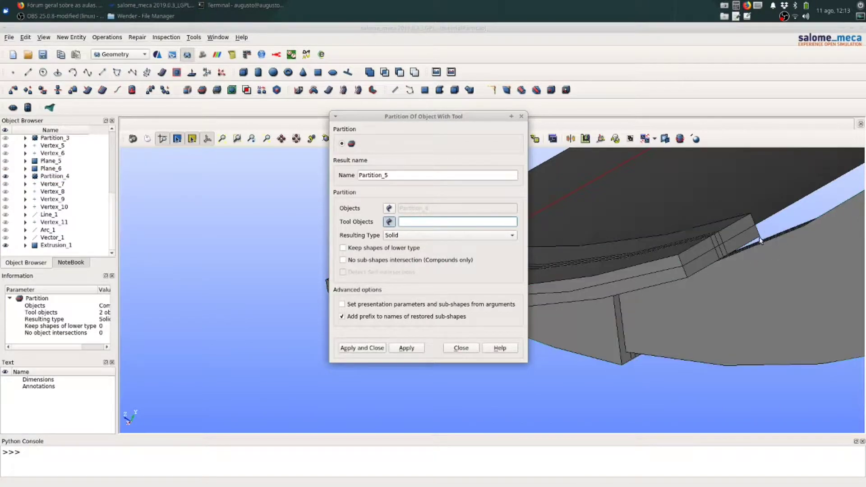
click(52, 245)
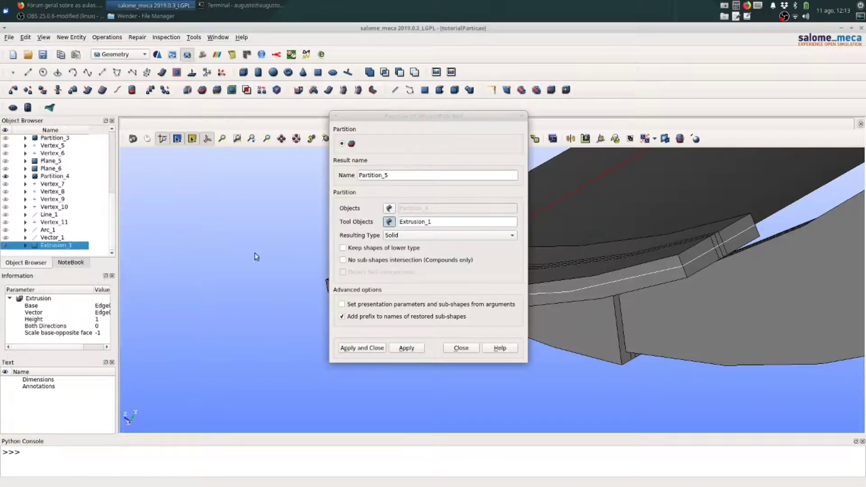
click(371, 348)
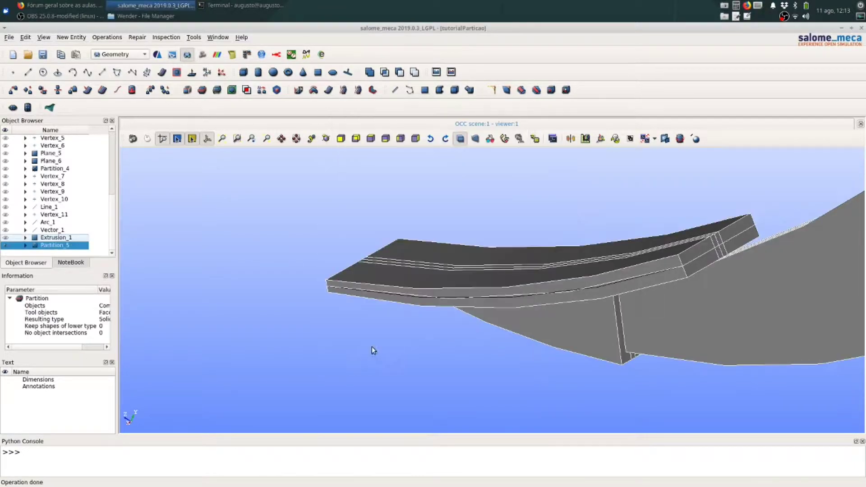
- Examine the mid-thickness division along the curved plate's side and end faces
scroll(345, 331, down, 6)
scroll(508, 306, up, 8)
scroll(490, 298, down, 4)
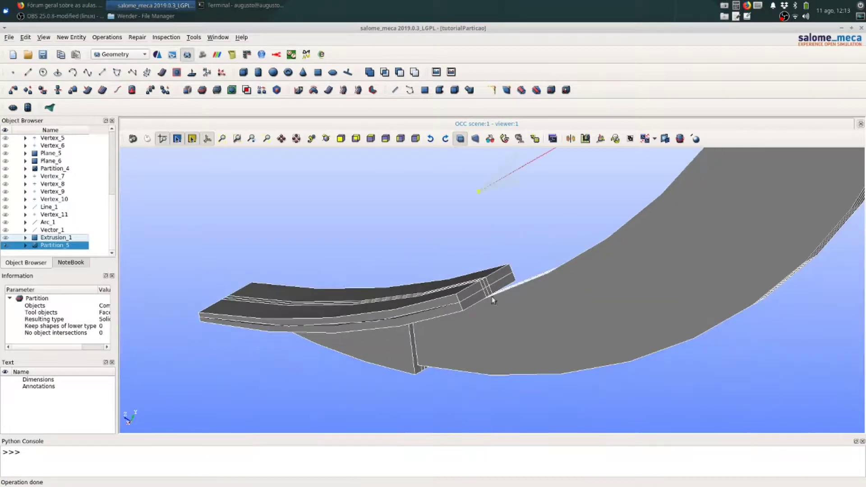
scroll(231, 356, up, 2)
scroll(582, 270, up, 1)
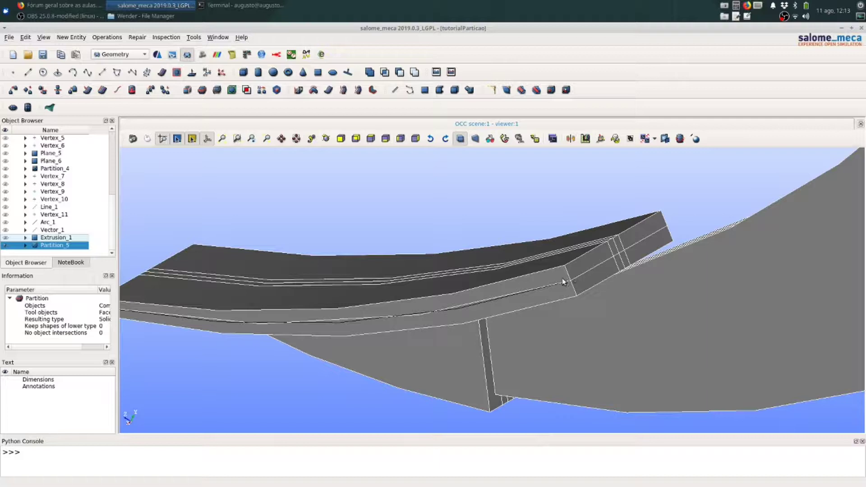
scroll(561, 278, up, 2)
scroll(561, 277, down, 4)
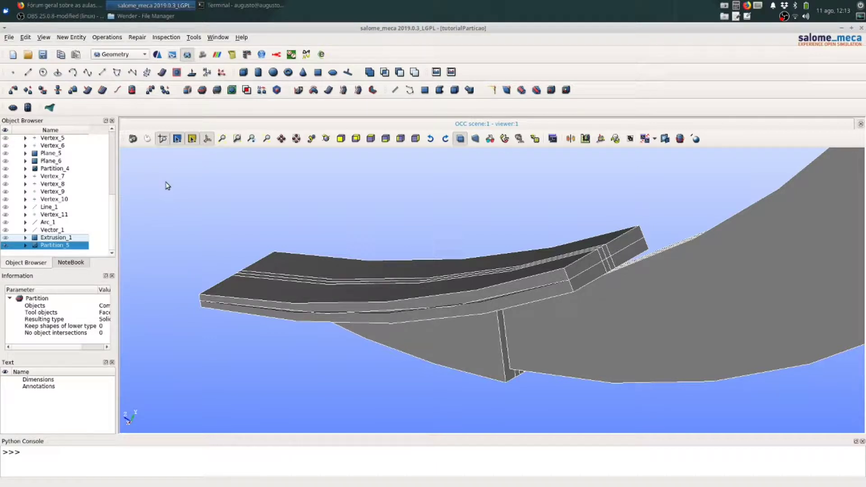
scroll(215, 226, up, 3)
scroll(212, 243, down, 4)
scroll(226, 232, up, 2)
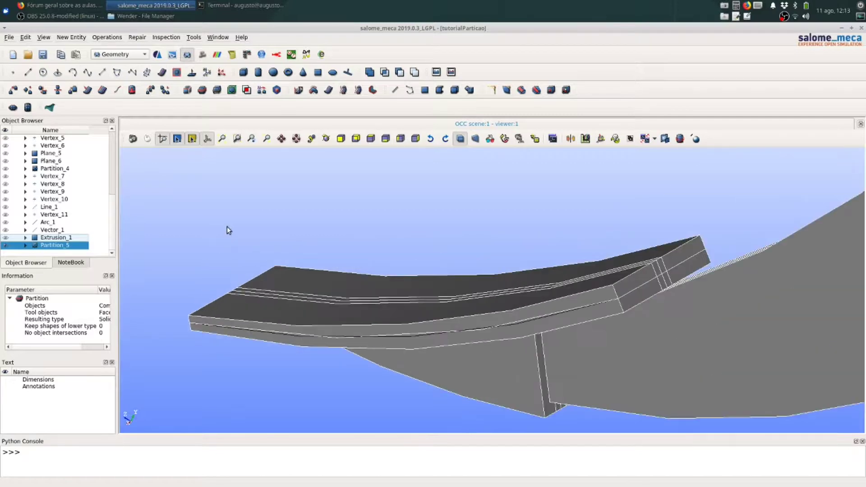
- Create a point at parameter 0.5 on both halves of the side face's short edge at the end where Vector_1 starts
click(13, 73)
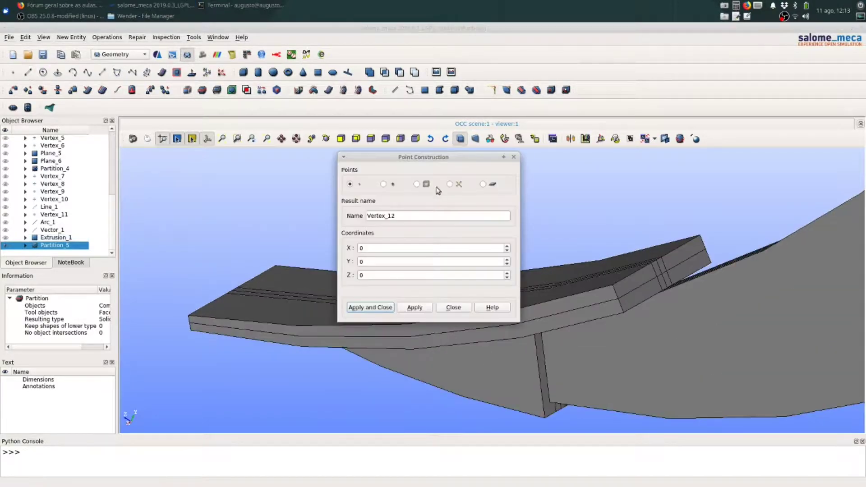
click(416, 184)
drag(439, 156, 144, 83)
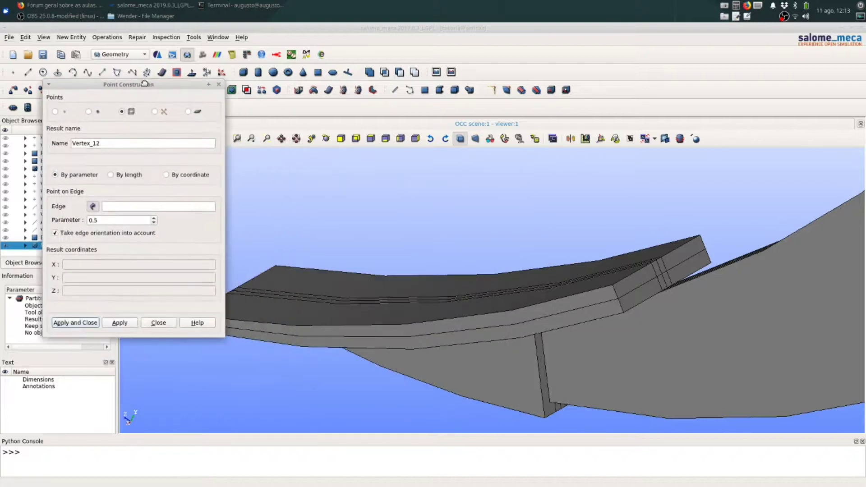
click(616, 292)
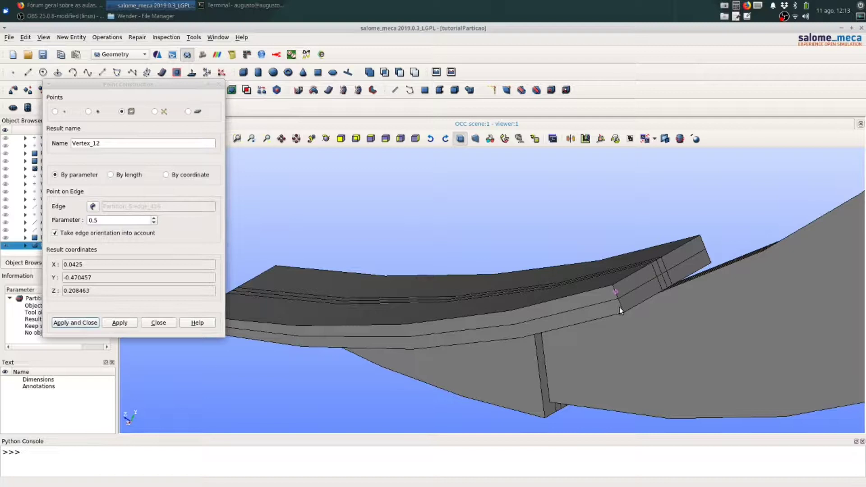
click(120, 323)
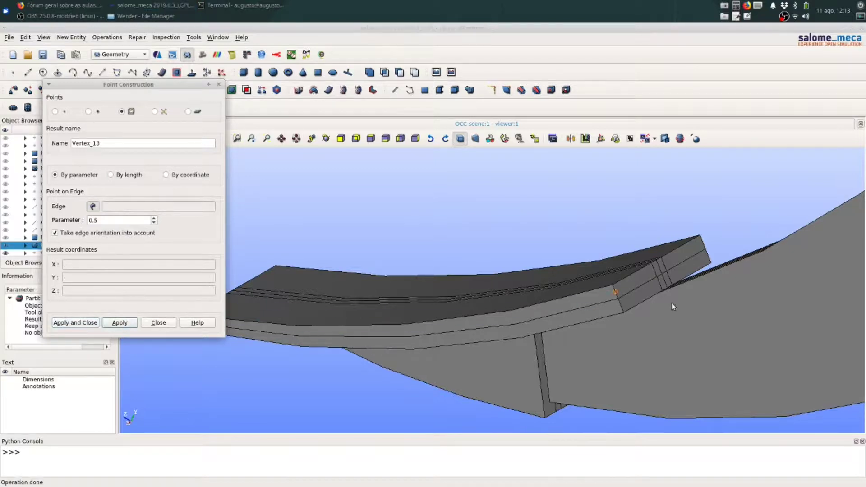
click(620, 305)
click(119, 322)
- Create a point at parameter 0.5 on both halves of the side face's short edge at the plate's opposite end
scroll(638, 259, down, 3)
scroll(511, 290, up, 5)
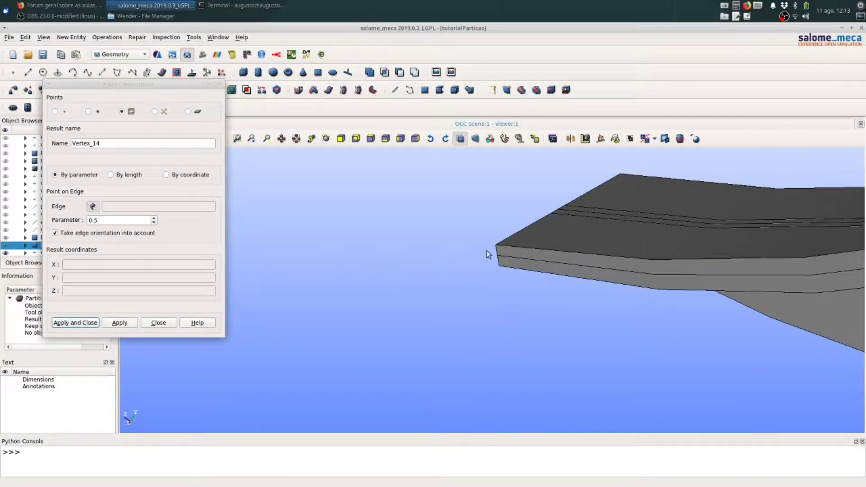
click(496, 253)
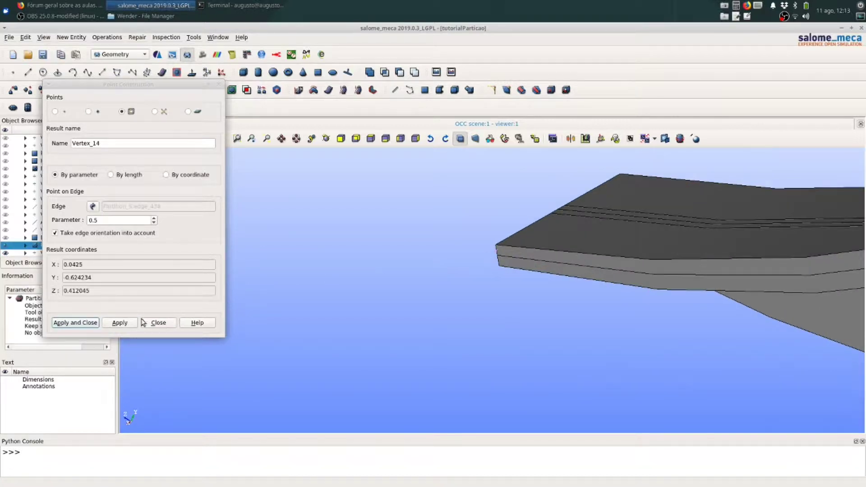
click(120, 323)
click(498, 260)
click(119, 323)
- Create a point at parameter 0.5 on the upper, middle and lower long curved edges of the plate's side face
scroll(508, 291, down, 5)
scroll(508, 291, up, 3)
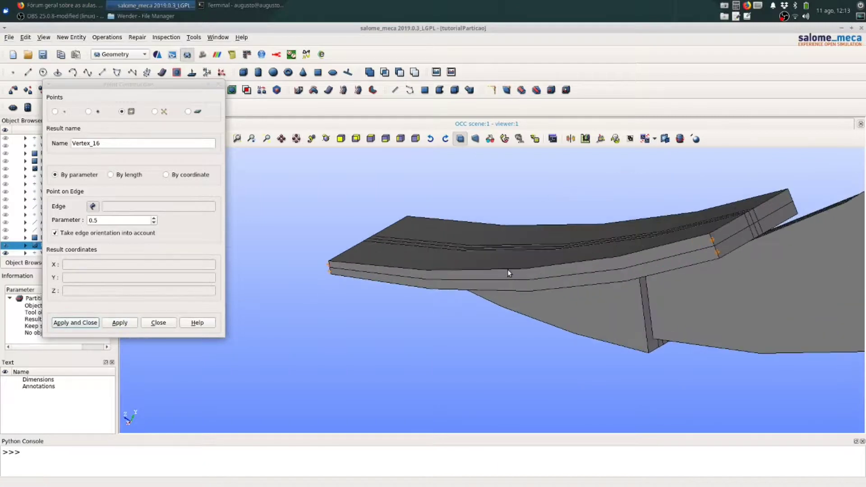
click(508, 269)
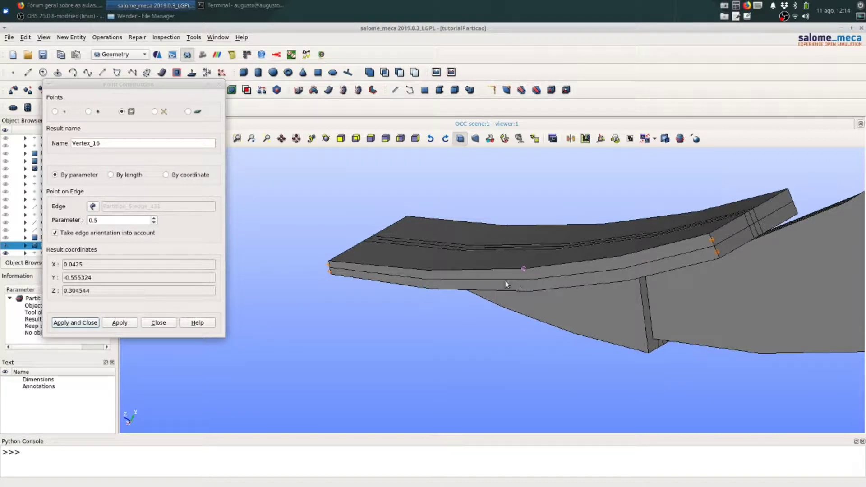
click(120, 323)
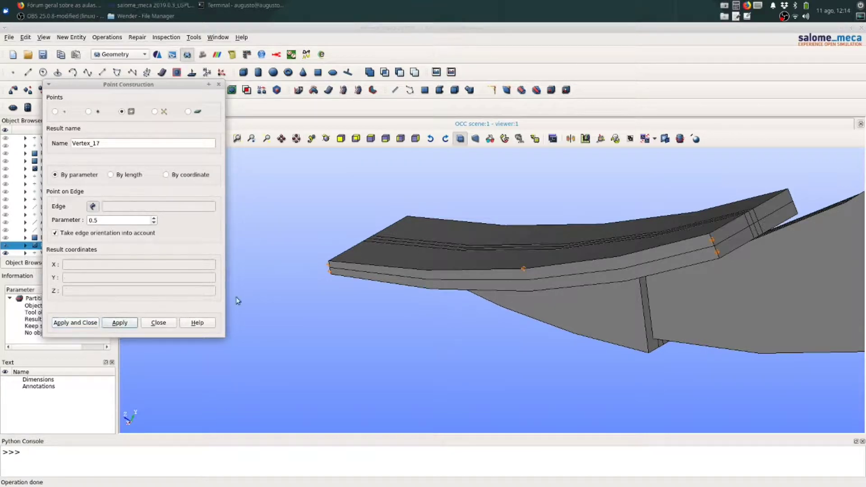
click(512, 278)
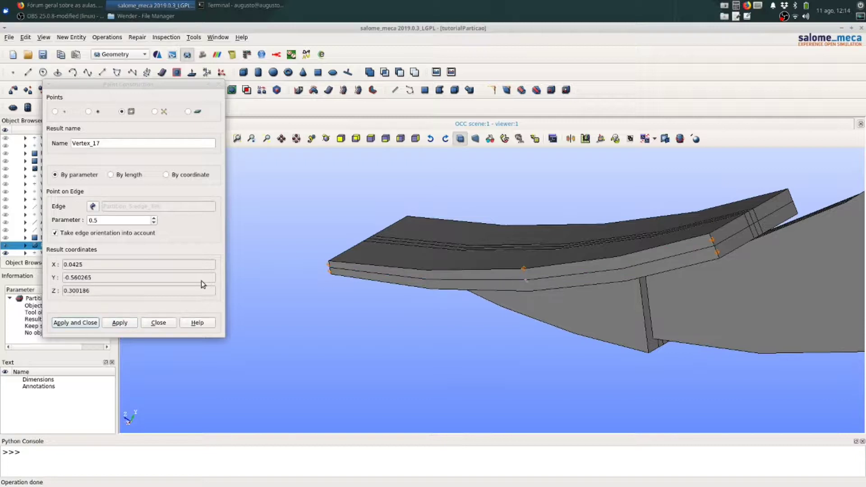
click(127, 323)
click(509, 291)
click(76, 323)
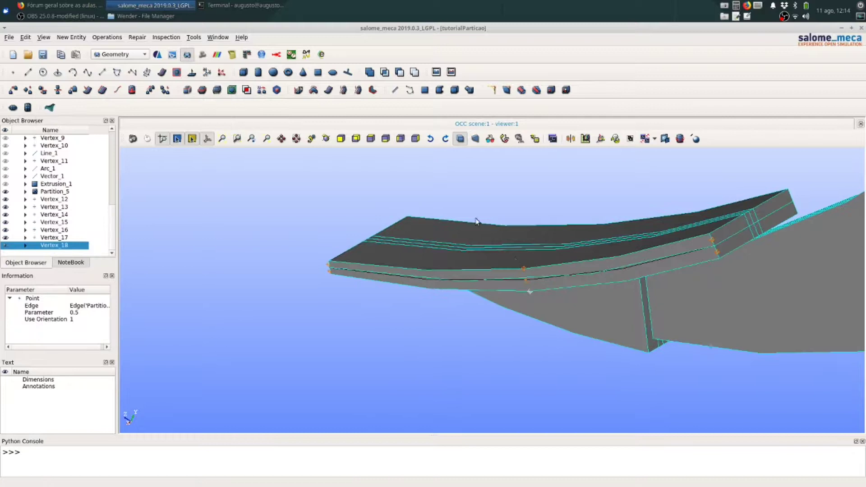
- Create a line across the upper half of the curved plate's side face from Vertex_16 to Vertex_17
click(28, 72)
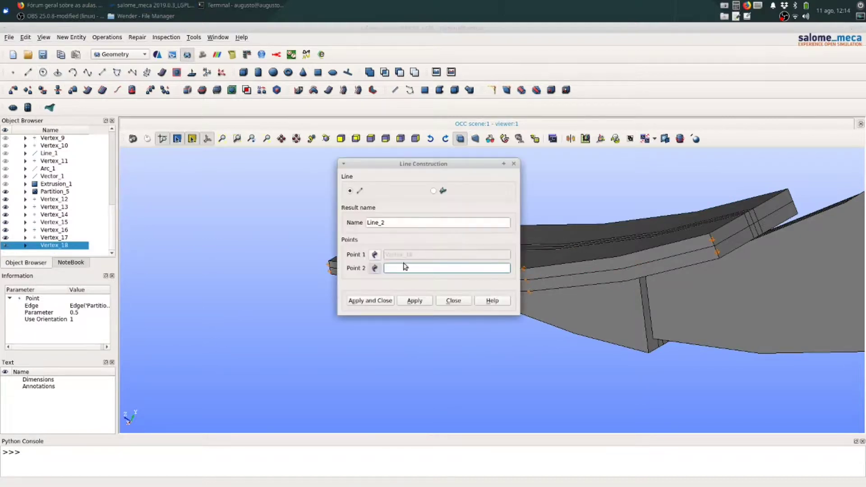
drag(476, 170, 337, 195)
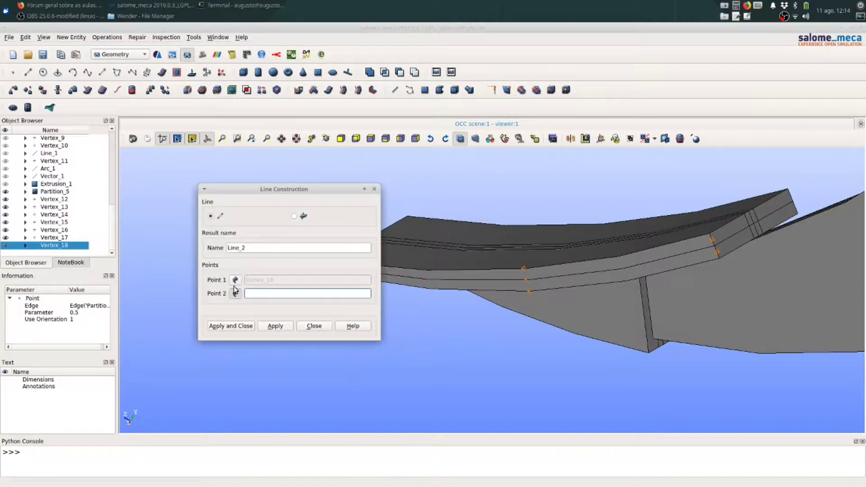
click(246, 280)
click(525, 271)
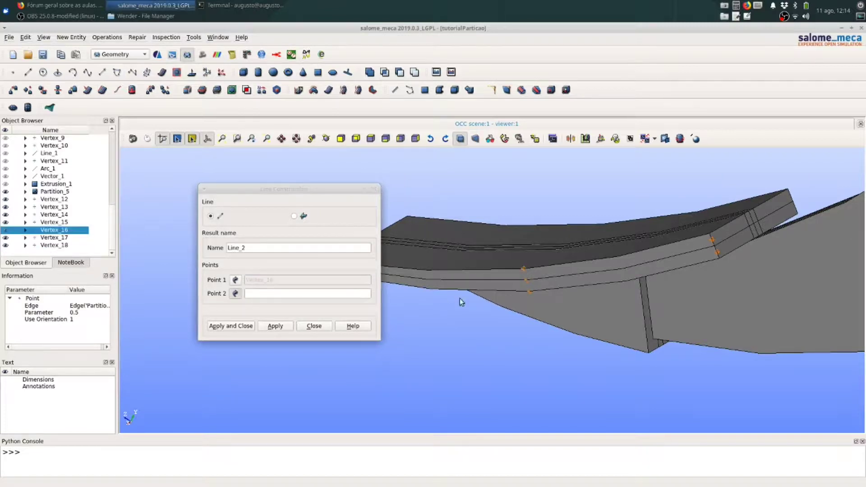
click(527, 281)
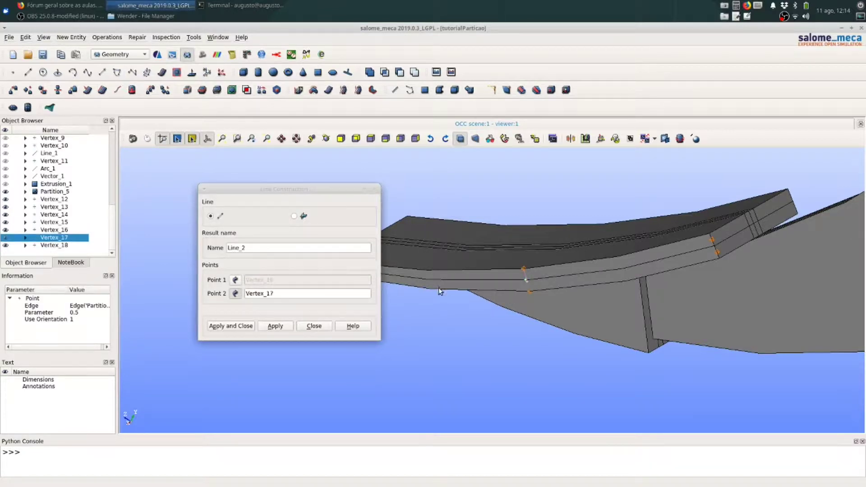
click(263, 328)
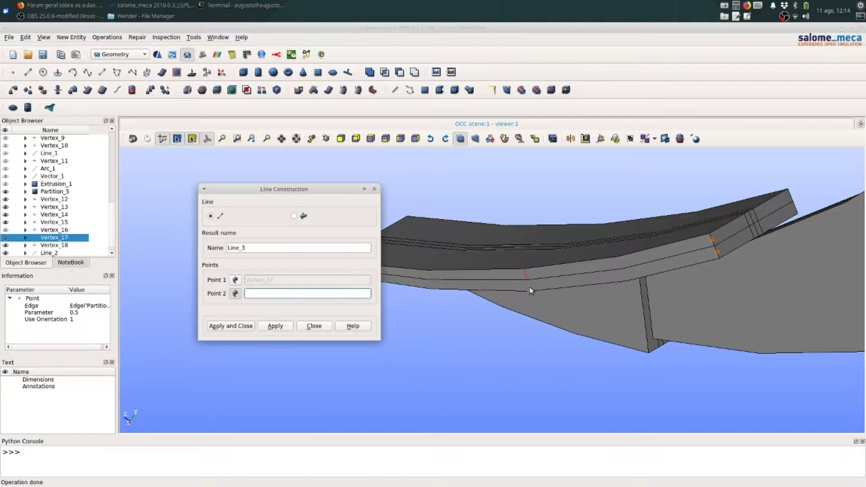
- Create a line across the lower half of the curved plate's side face from Vertex_17 to Vertex_18
click(530, 290)
click(240, 327)
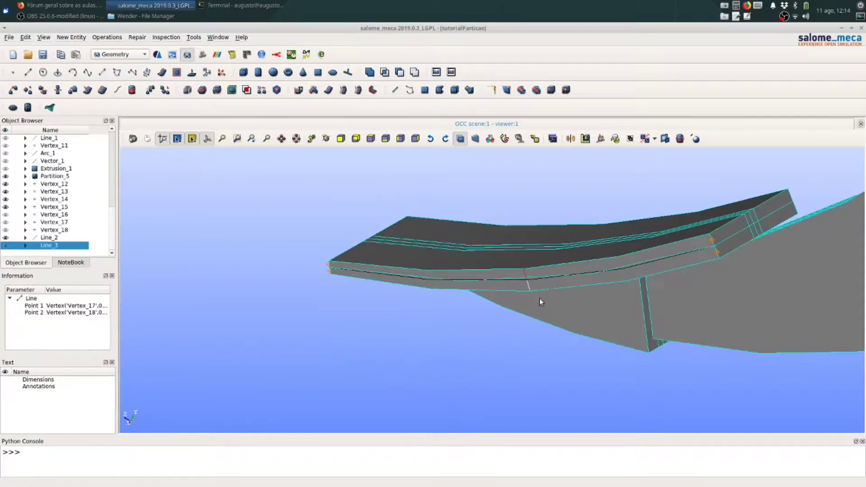
- Create a point on edge at parameter 0.5 on both Line_3 and Line_2
scroll(423, 342, up, 3)
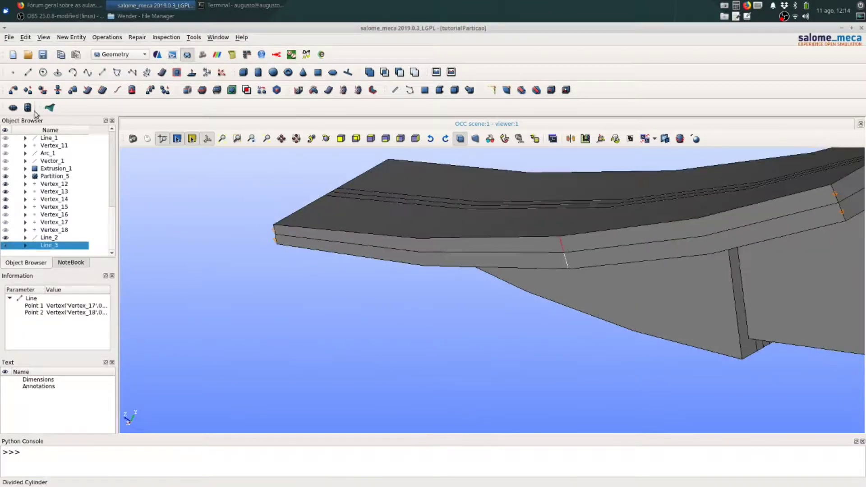
click(13, 72)
click(417, 184)
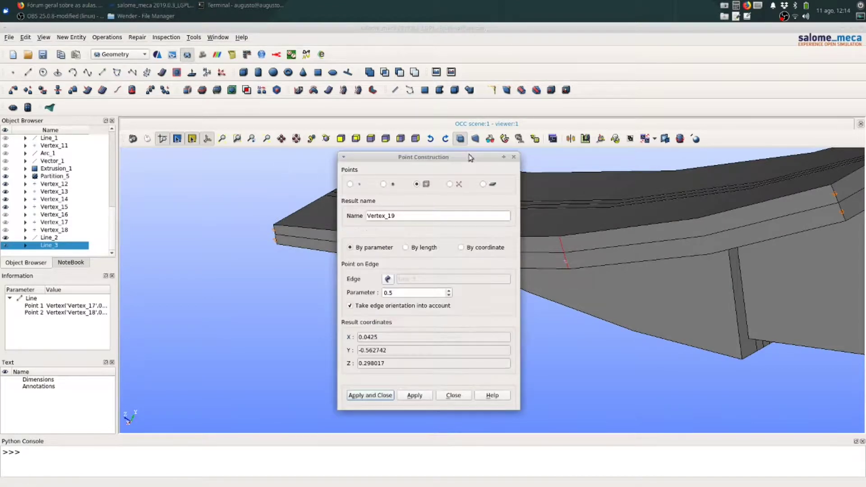
drag(472, 157, 358, 139)
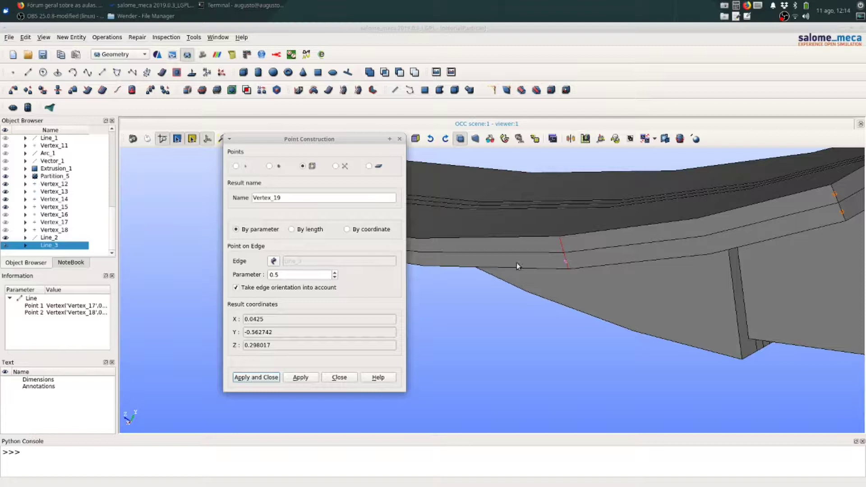
click(301, 377)
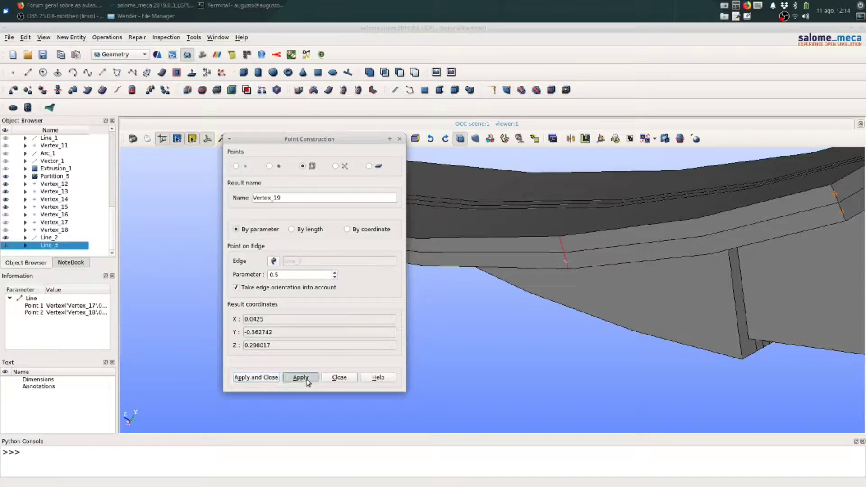
click(563, 245)
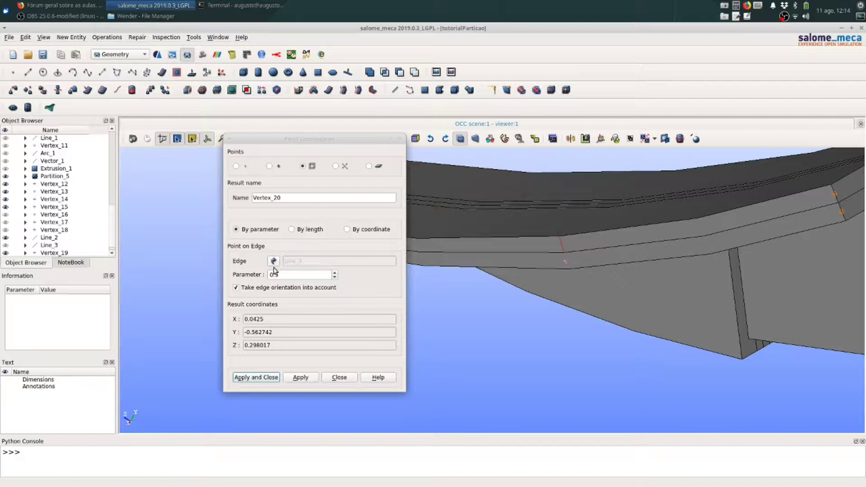
click(275, 262)
click(561, 244)
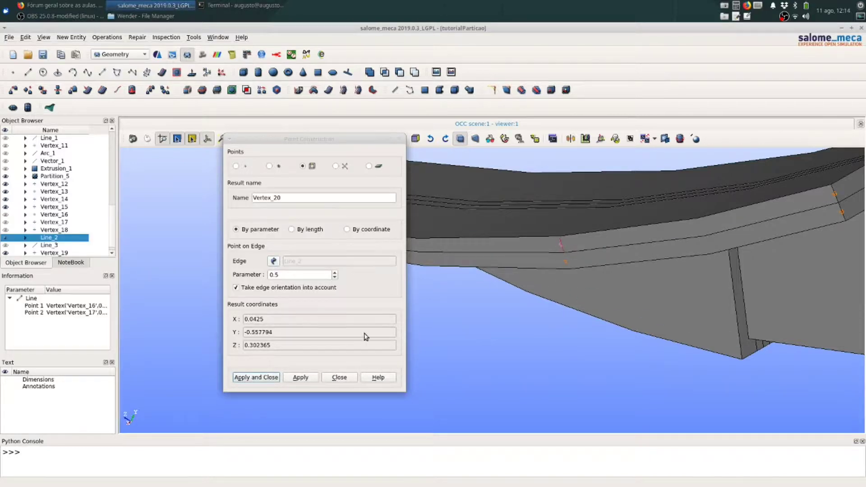
click(301, 377)
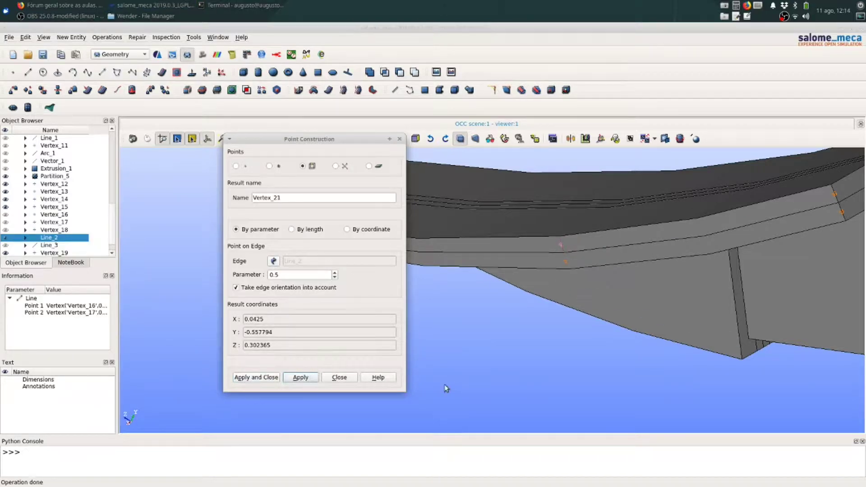
click(347, 379)
- Create a three-point arc along the upper half of the curved plate's side face through Vertex_14, Vertex_20 and Vertex_12
scroll(251, 310, down, 3)
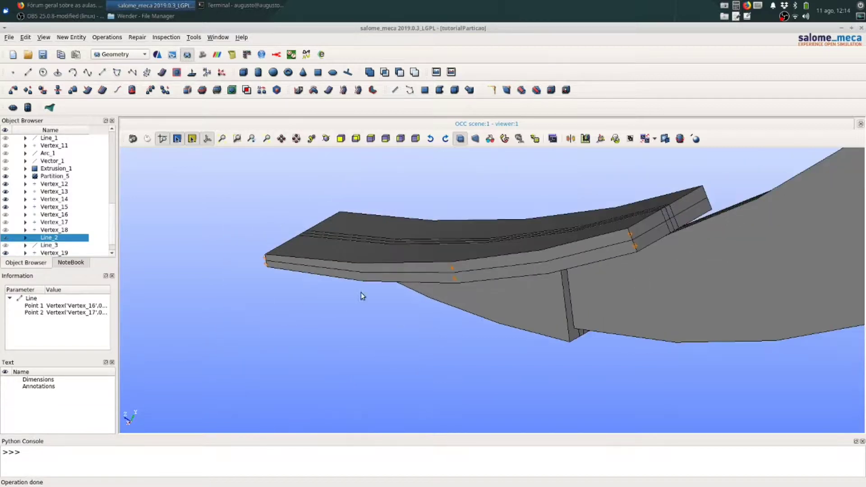
click(73, 72)
drag(461, 158, 189, 173)
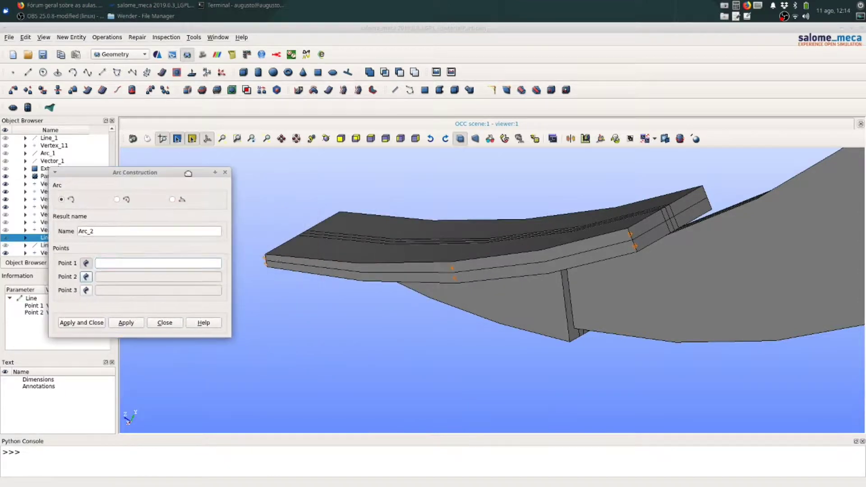
click(269, 261)
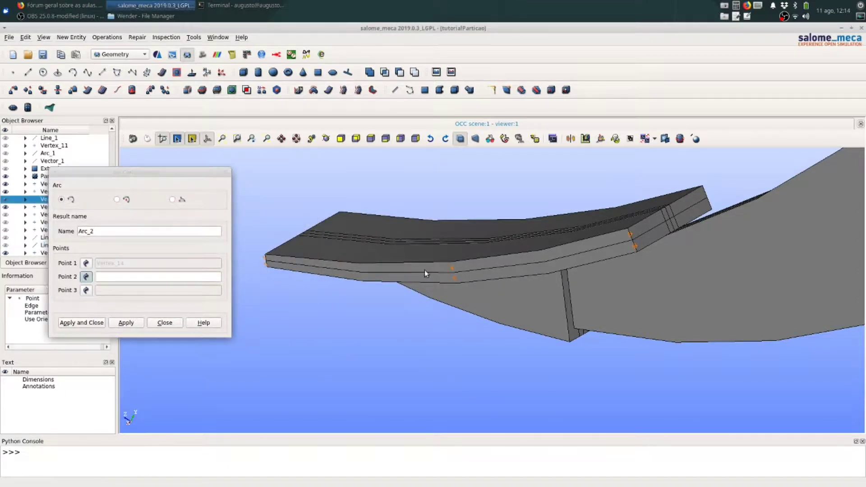
click(453, 268)
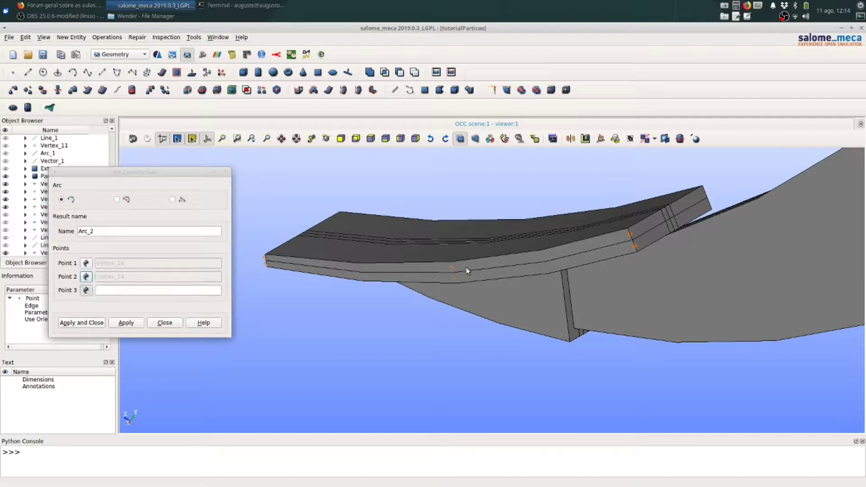
click(629, 235)
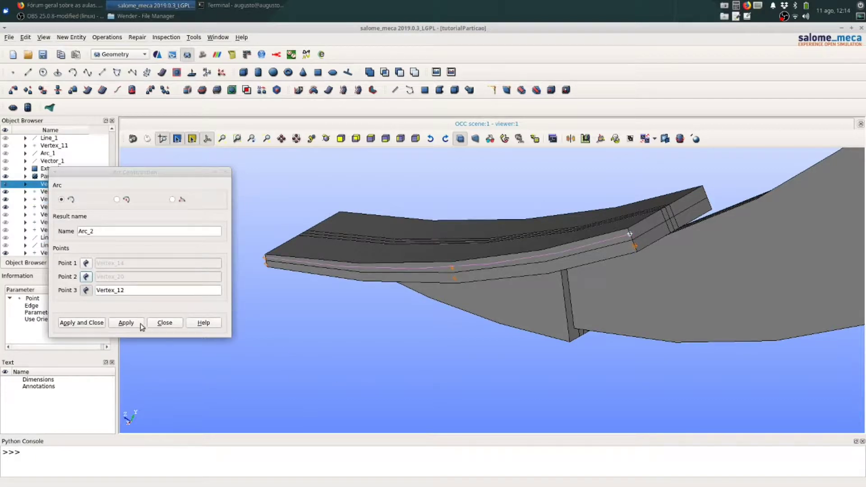
click(126, 323)
- Create a three-point arc along the lower half of the side face through Vertex_15, Vertex_19 and Vertex_13
click(267, 267)
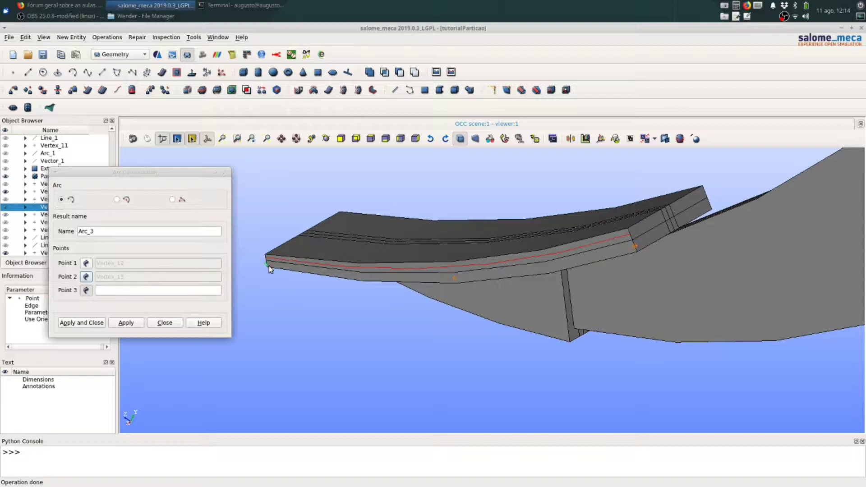
click(454, 279)
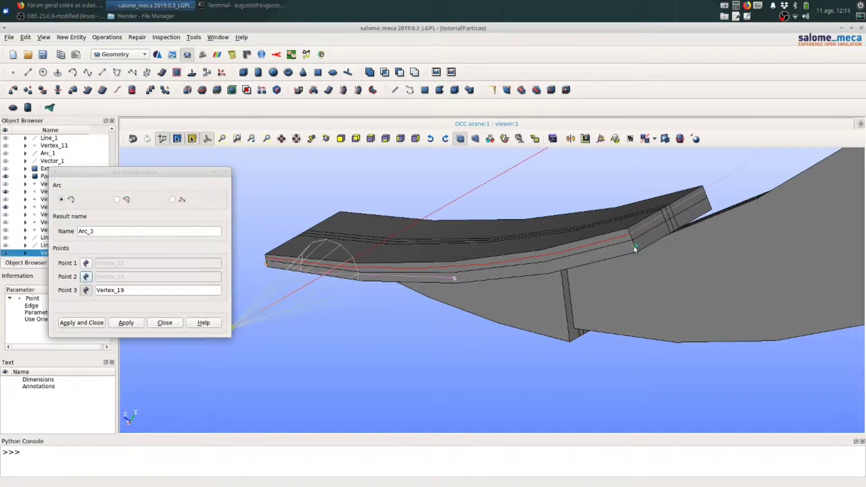
click(87, 264)
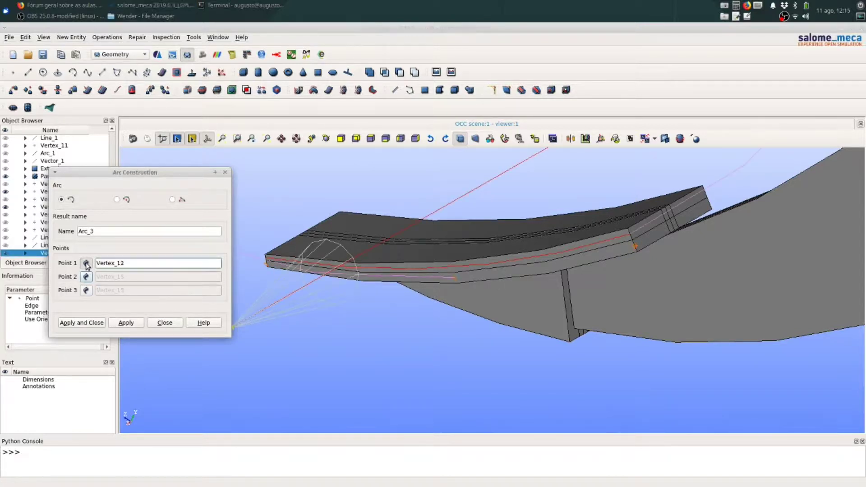
click(266, 264)
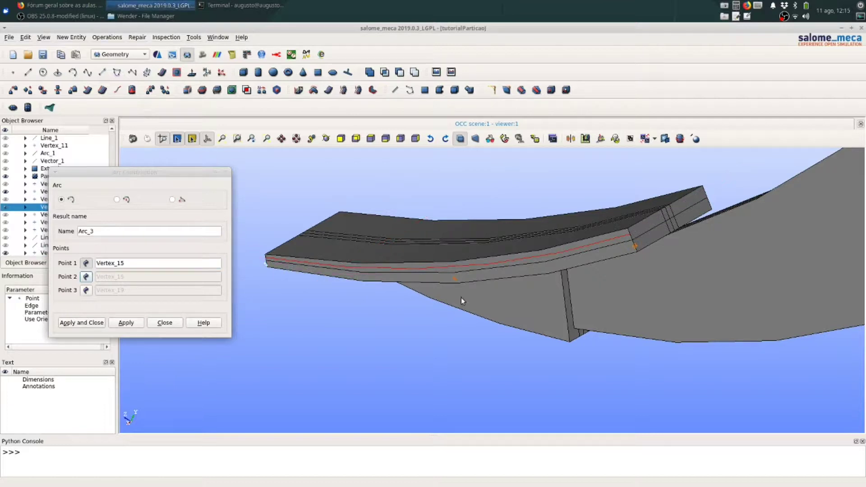
click(454, 279)
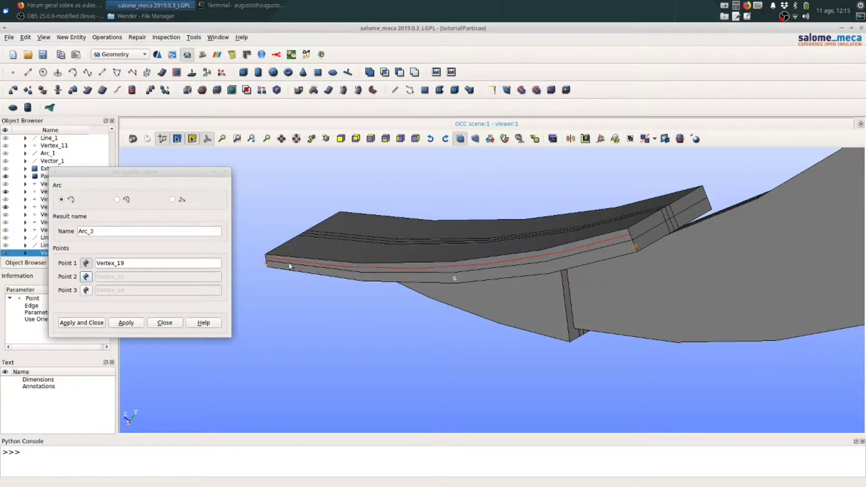
click(266, 265)
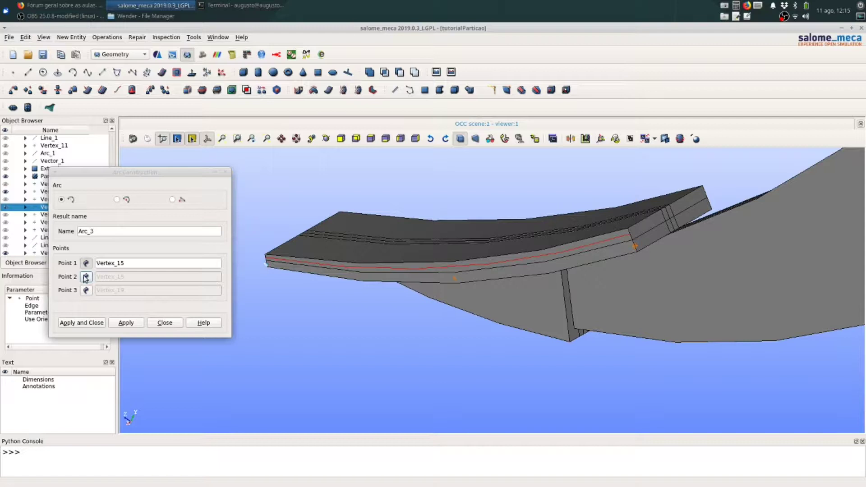
click(459, 279)
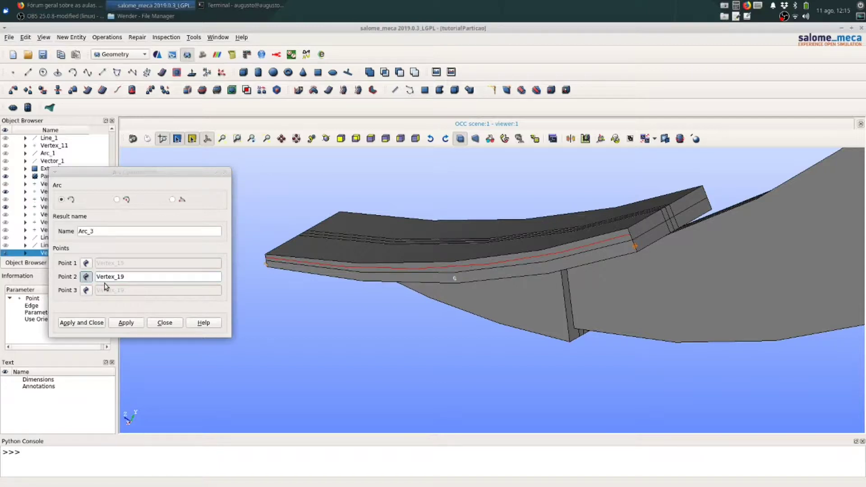
click(86, 290)
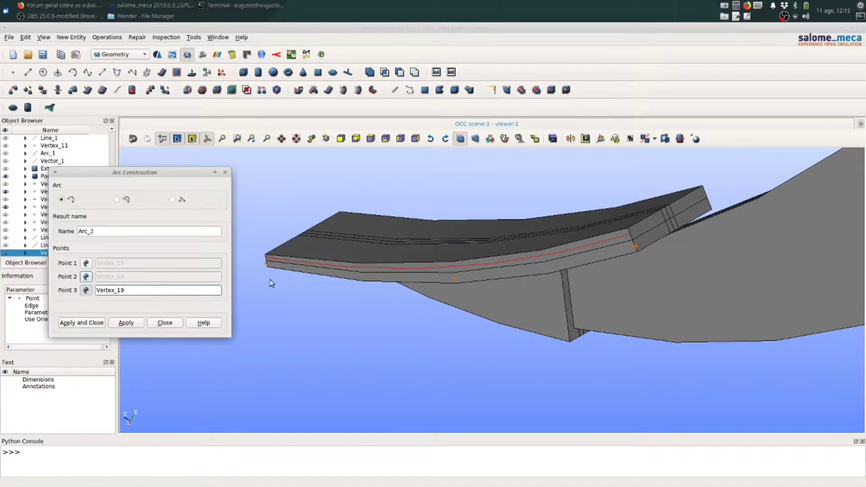
click(635, 245)
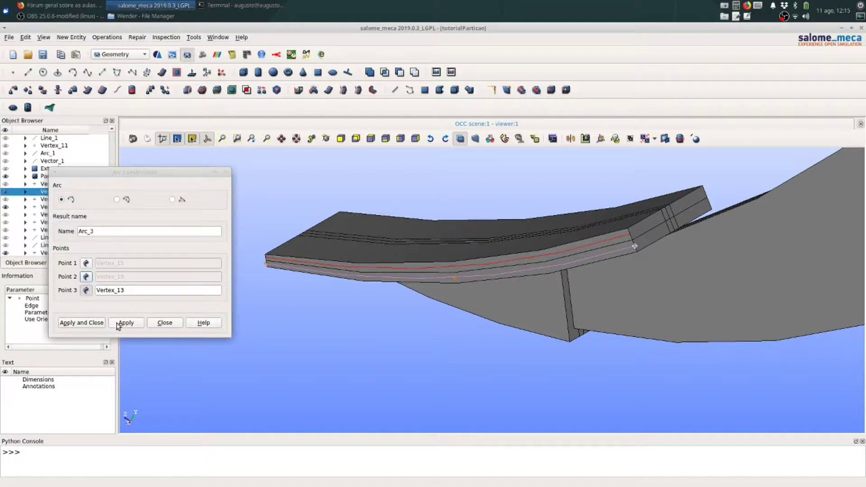
click(74, 324)
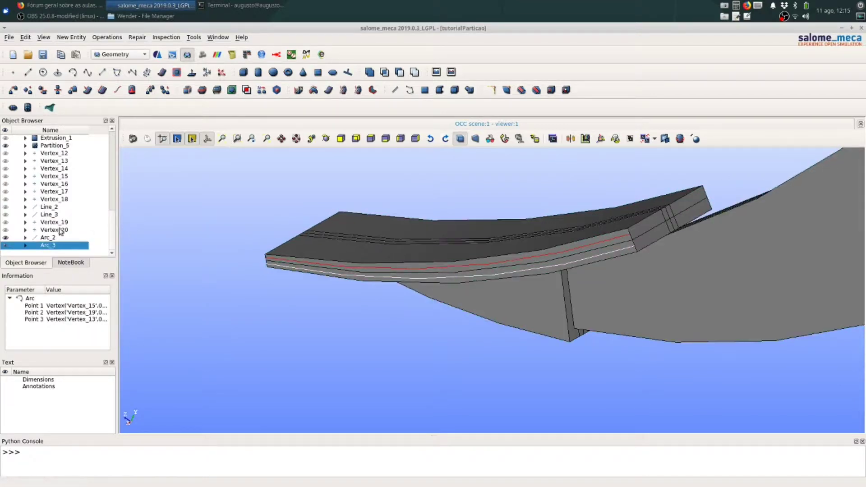
- Set up an extrusion with Arc_2 and Arc_3 as base shapes and Vector_1 as the direction
scroll(65, 192, up, 1)
scroll(63, 230, up, 3)
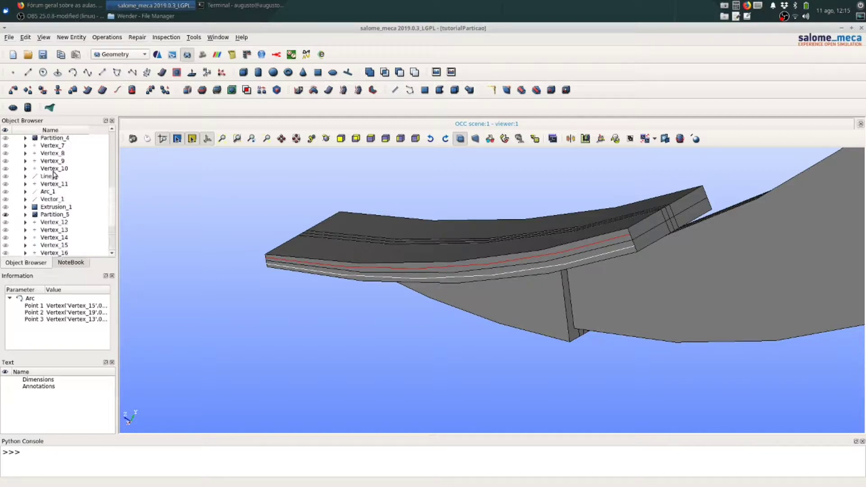
click(55, 200)
scroll(72, 216, down, 3)
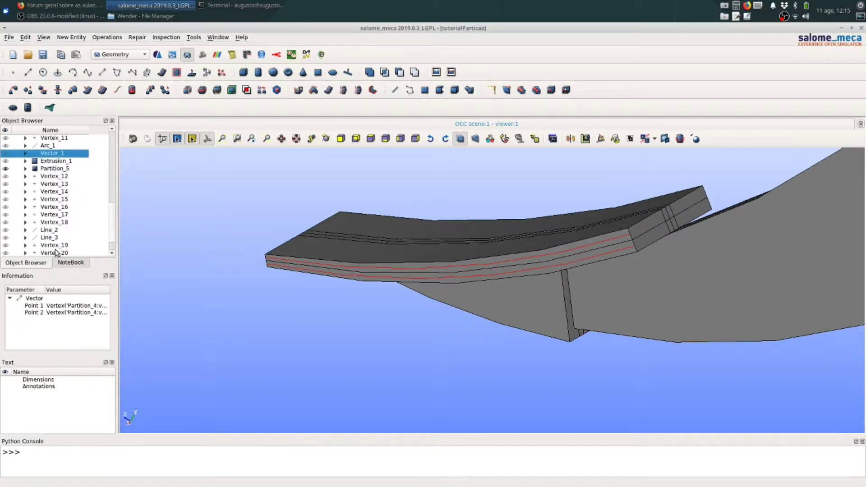
click(53, 237)
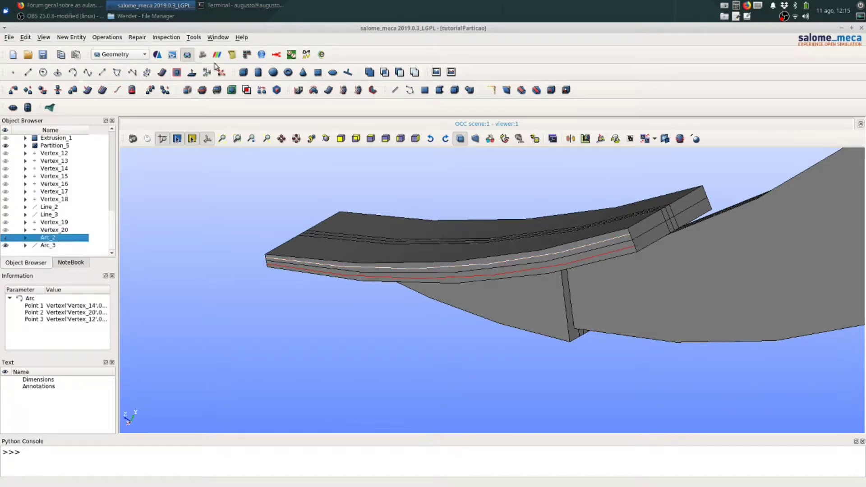
click(299, 91)
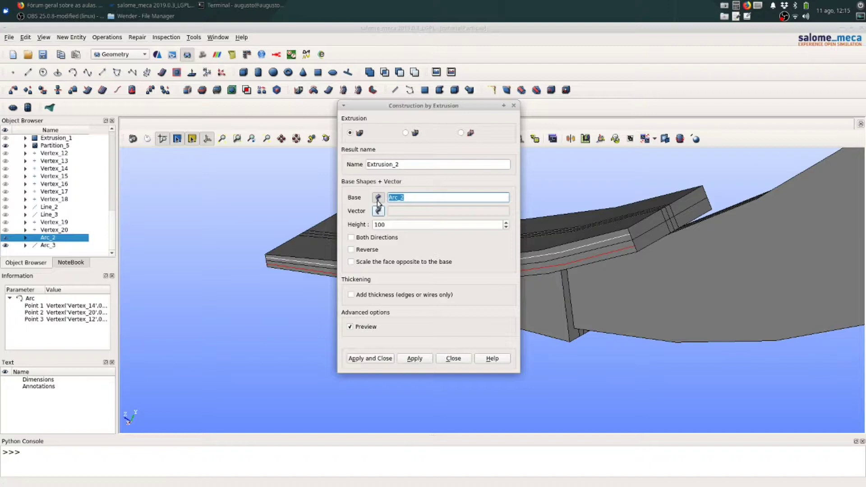
ctrl+click(52, 246)
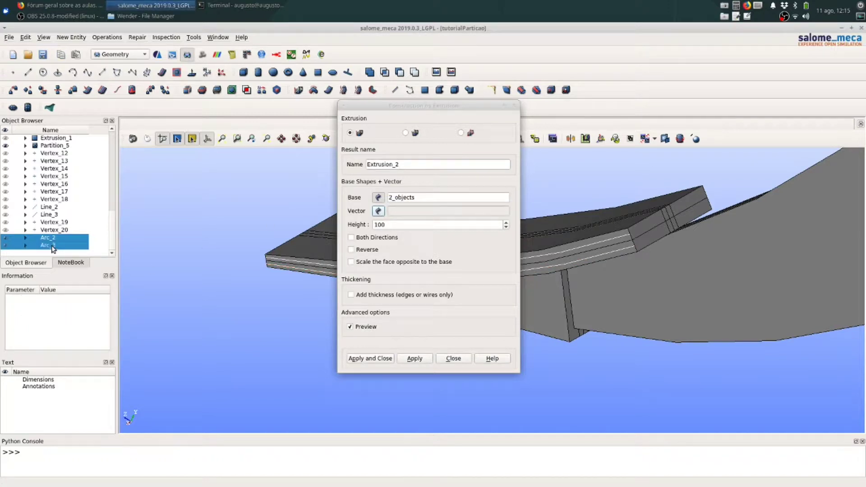
click(378, 211)
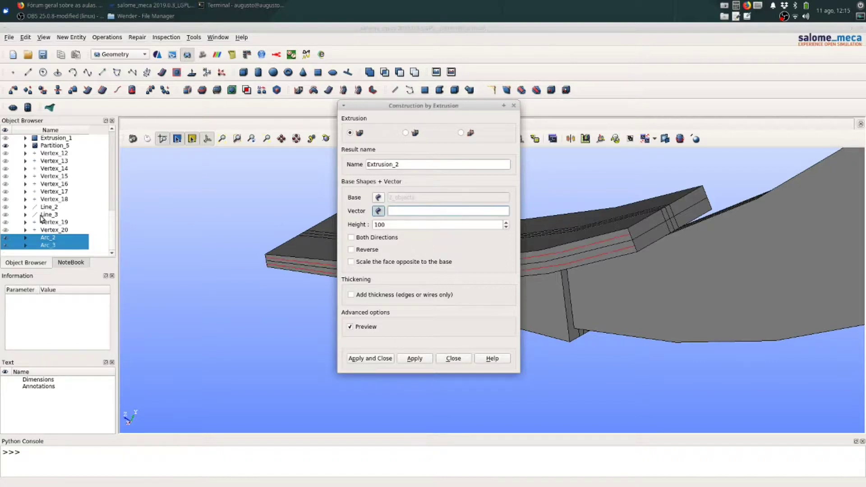
scroll(43, 219, up, 2)
click(62, 176)
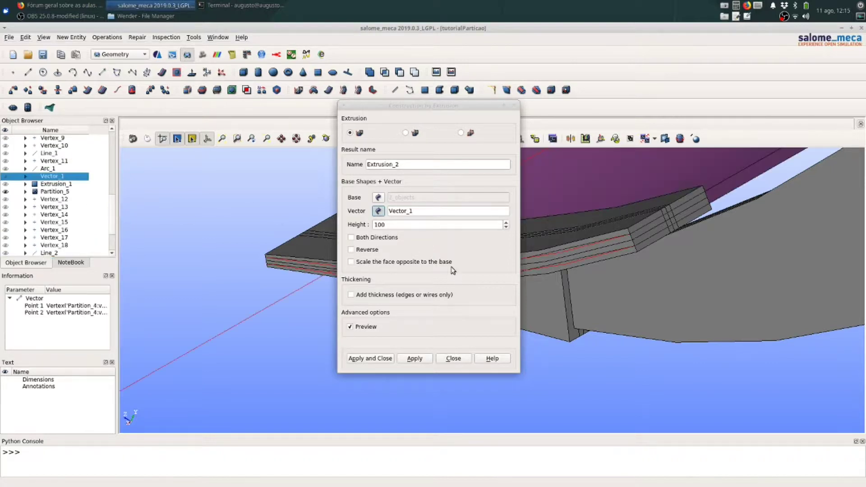
- Set the height of the arcs' extrusion to 0.5
scroll(602, 323, down, 7)
scroll(623, 313, up, 3)
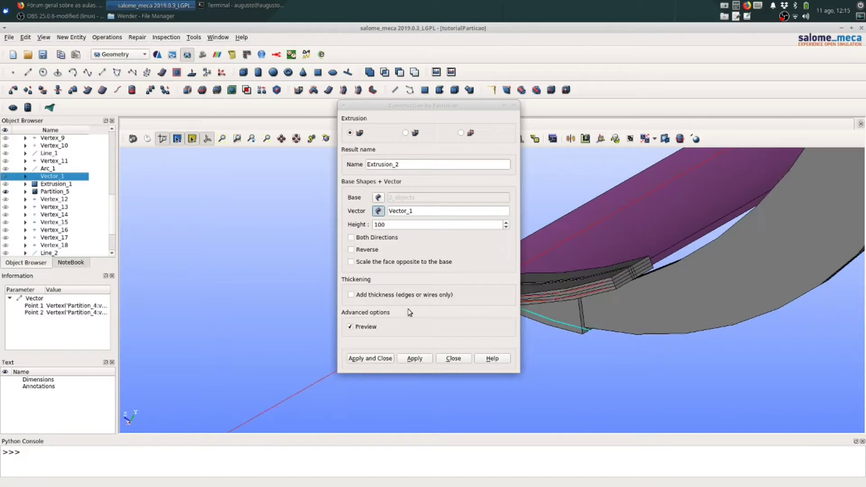
drag(389, 225, 327, 224)
text(0.5)
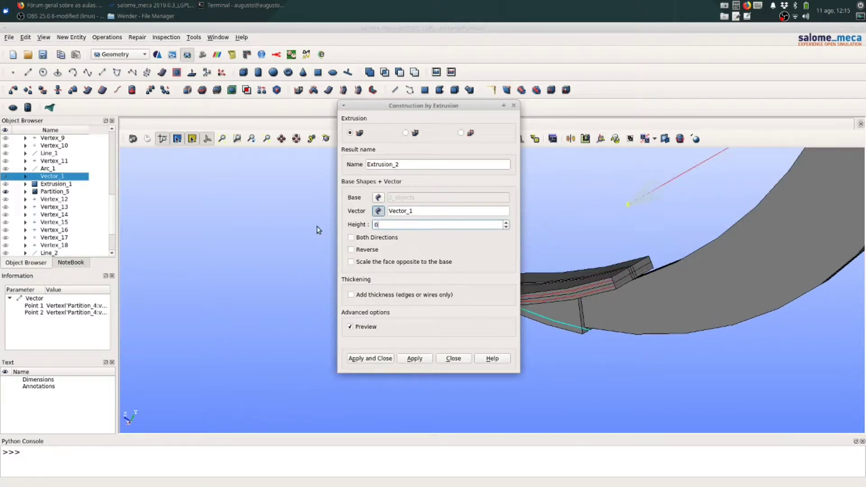
- Examine the direction and extent of the previewed extrusion relative to the curved plate from several sides
click(159, 278)
click(296, 138)
drag(242, 294, 587, 291)
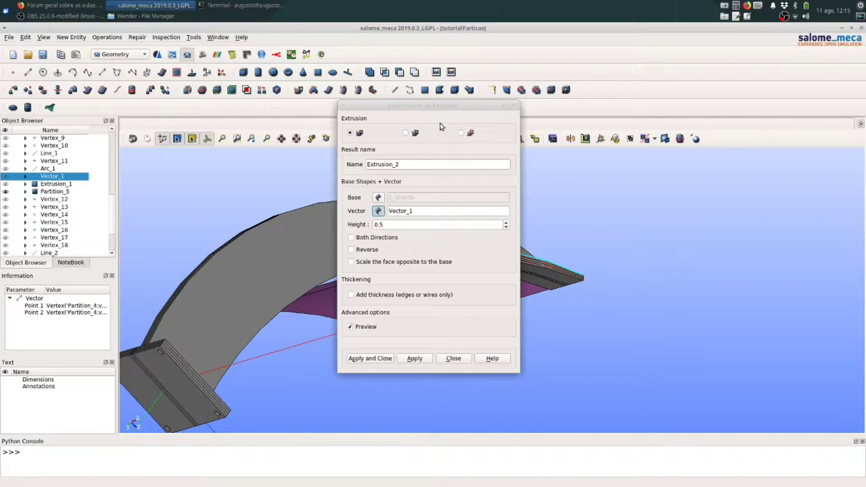
drag(443, 106, 744, 110)
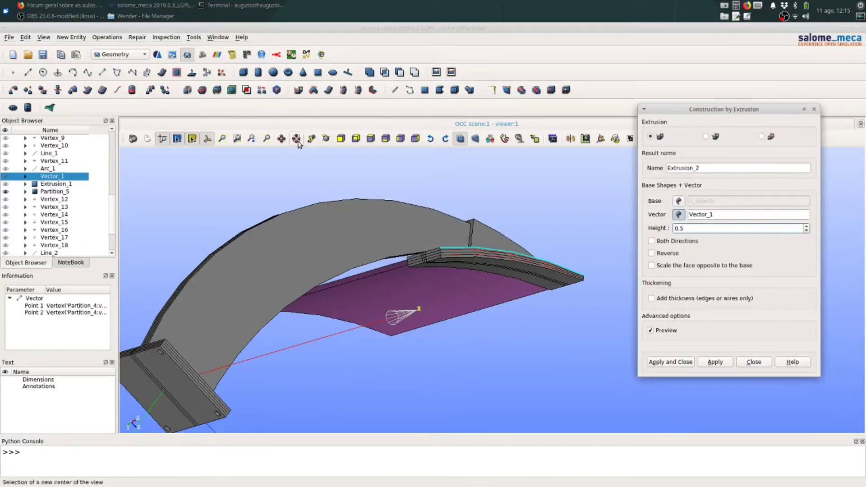
click(326, 138)
drag(464, 377, 452, 132)
scroll(276, 331, up, 3)
scroll(277, 333, down, 3)
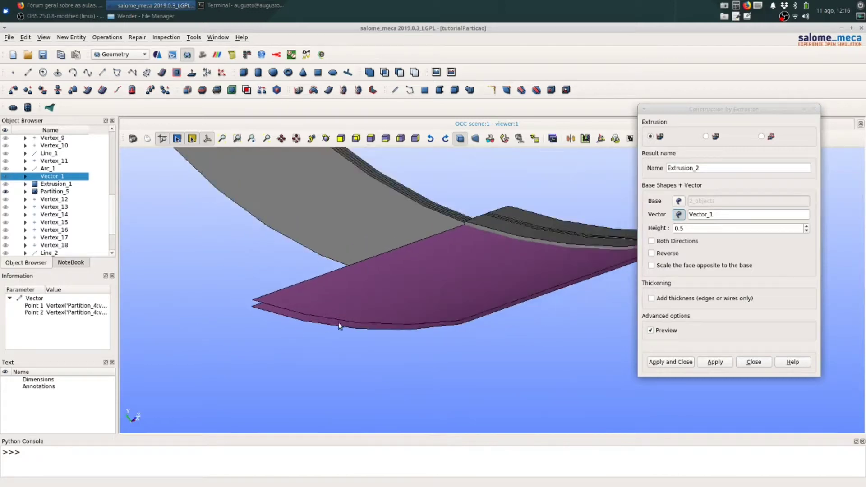
- Create the 0.5-high extrusions of Arc_2 and Arc_3 along Vector_1
scroll(535, 313, up, 5)
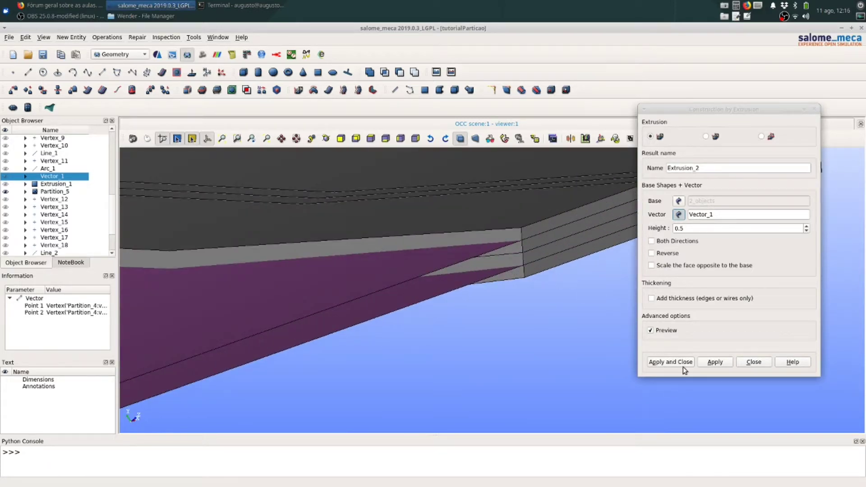
click(671, 363)
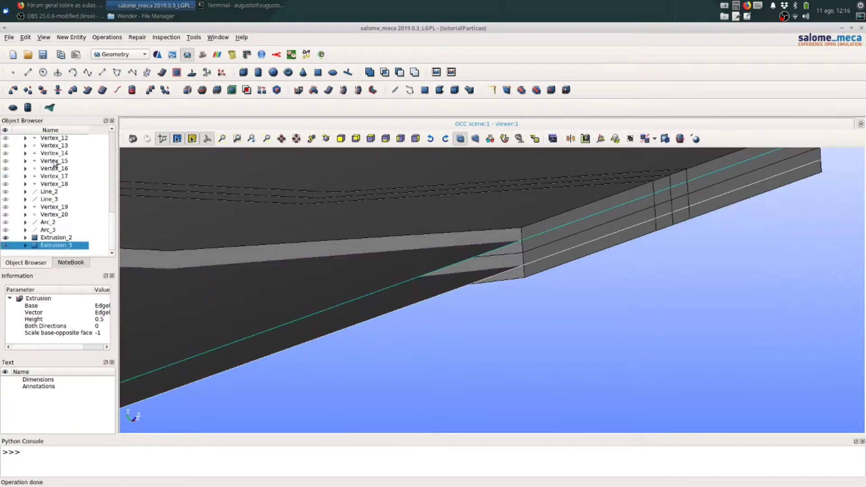
- Partition Partition_5 using Extrusion_2 and Extrusion_3 as tool objects, with Solid as the resulting type
scroll(53, 222, up, 3)
click(64, 199)
scroll(67, 217, down, 2)
scroll(66, 217, down, 1)
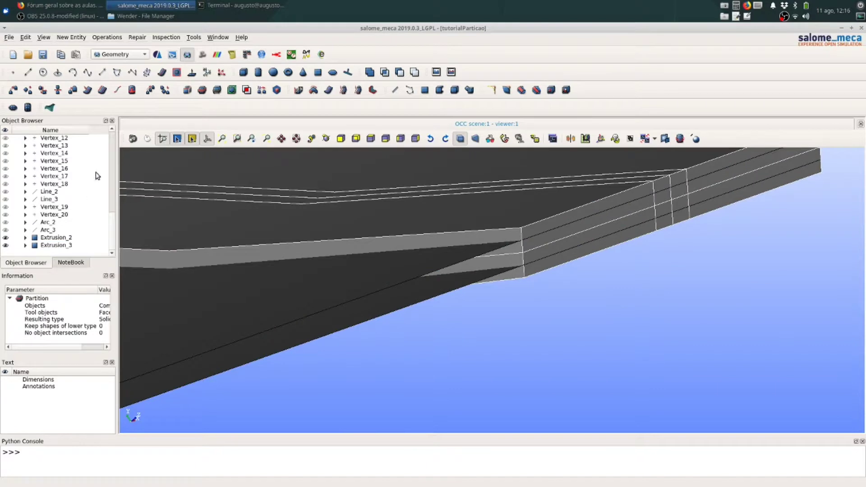
click(201, 90)
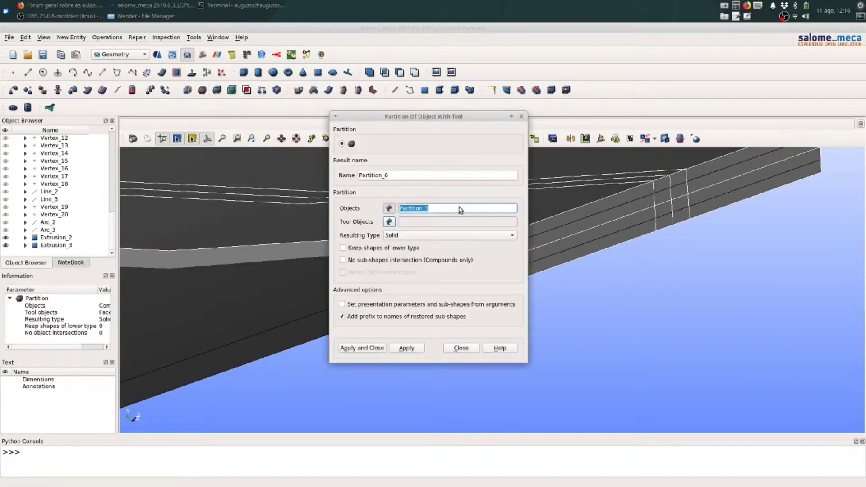
click(389, 222)
click(54, 237)
shift+click(70, 246)
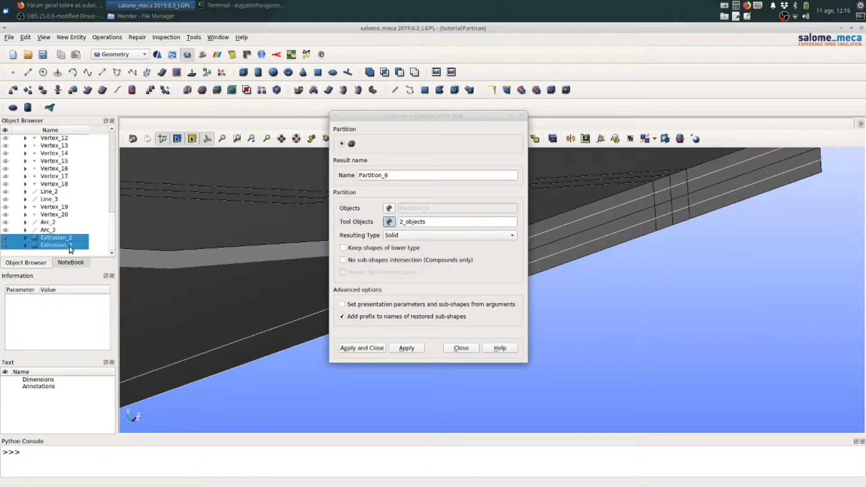
click(376, 351)
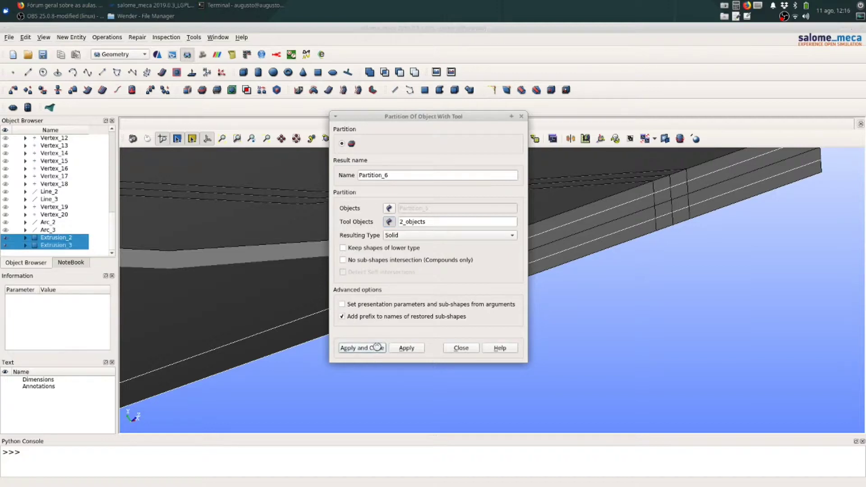
ctrl+right_drag(549, 310, 444, 277)
scroll(444, 277, up, 5)
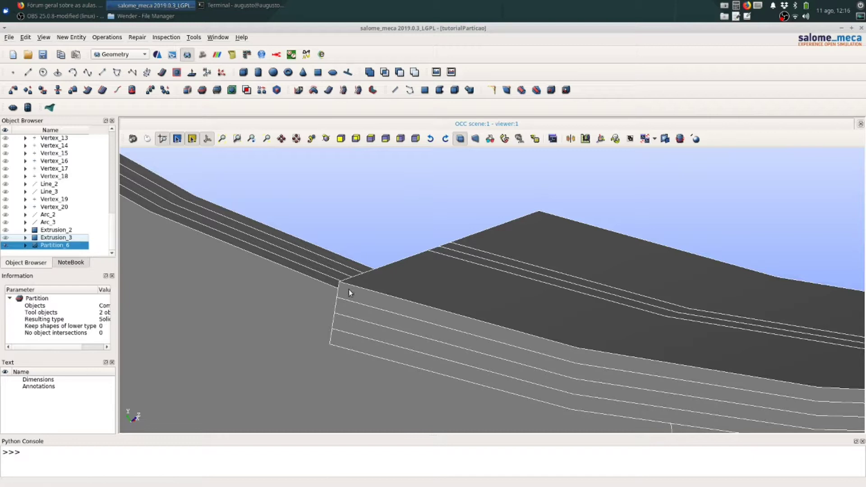
scroll(291, 233, down, 3)
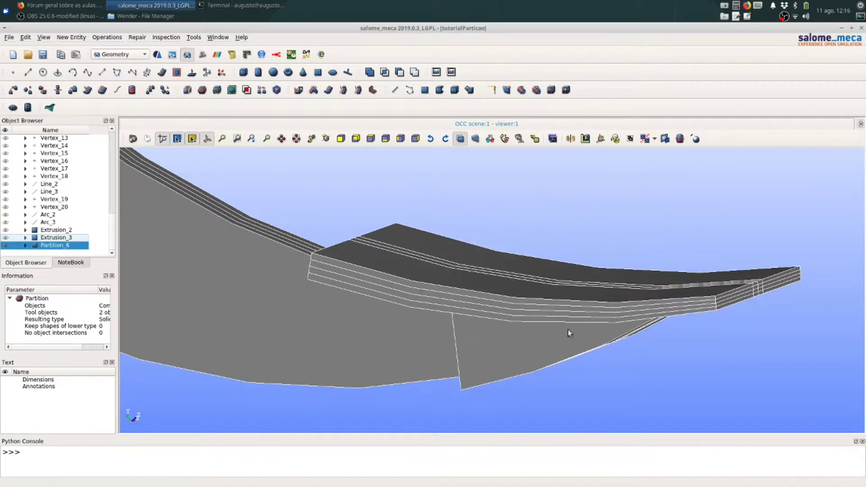
scroll(568, 332, down, 5)
scroll(470, 174, up, 2)
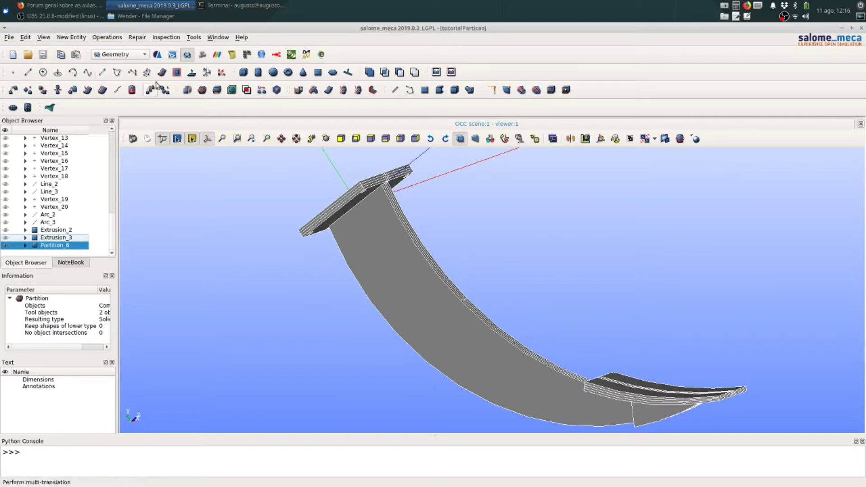
- Switch to the Mesh module and set up a new mesh on Partition_6 with the NETGEN 1D-2D-3D algorithm
click(202, 54)
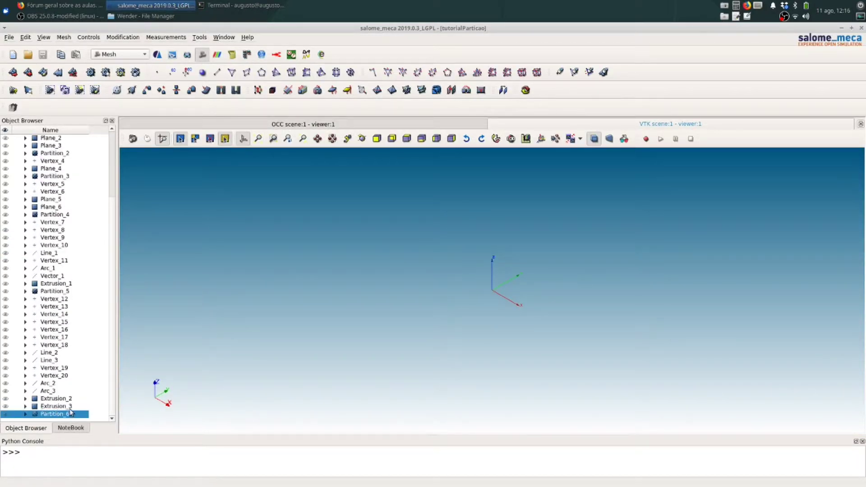
click(14, 73)
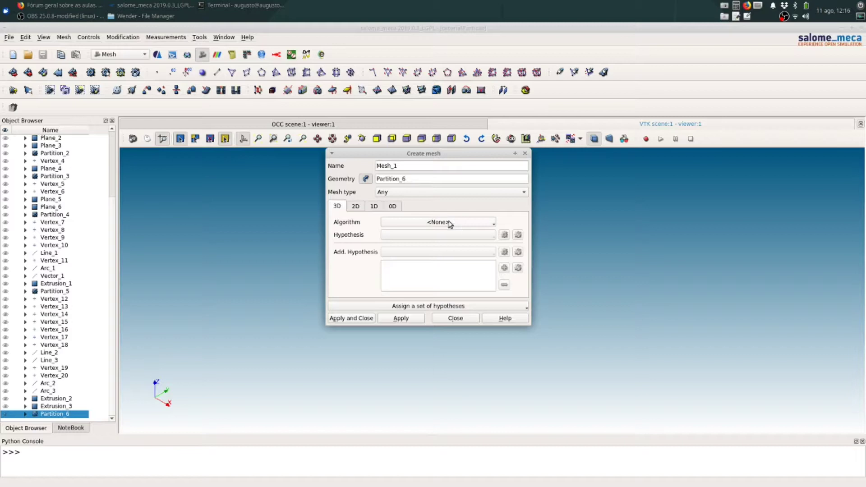
click(452, 222)
click(436, 293)
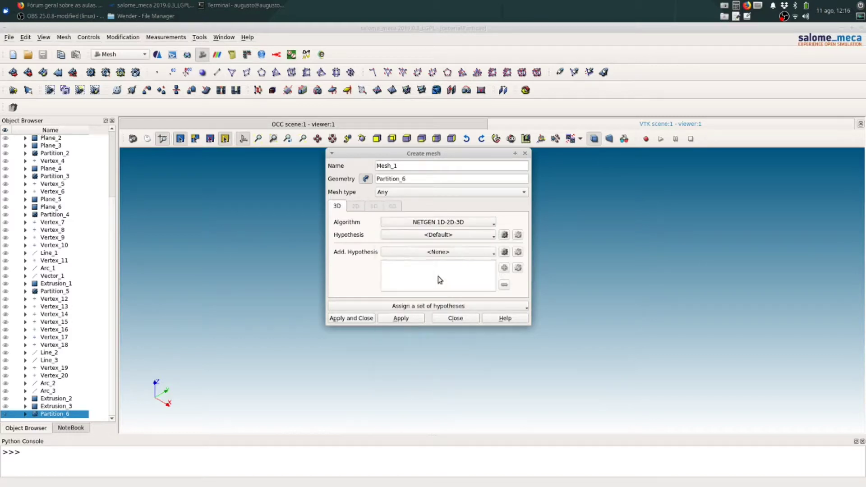
- Add a NETGEN 3D Parameters hypothesis with max size 0.02 and min size 0.001, and create Mesh_1
click(505, 234)
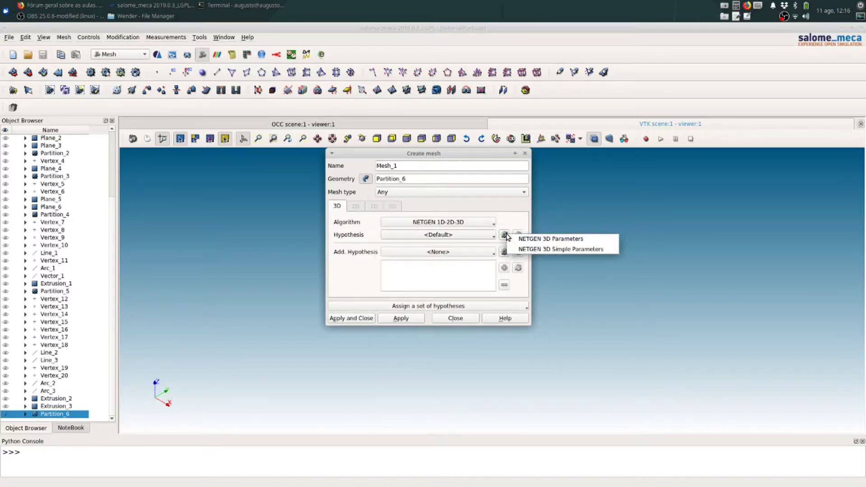
click(573, 239)
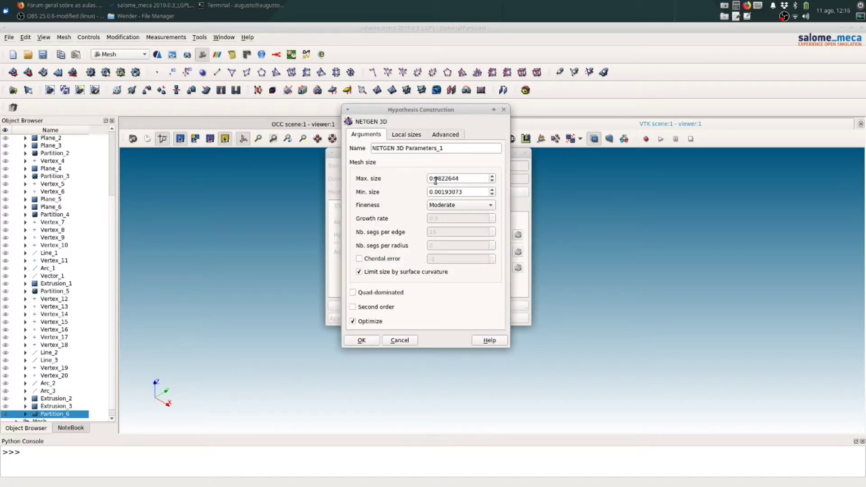
drag(438, 179, 469, 178)
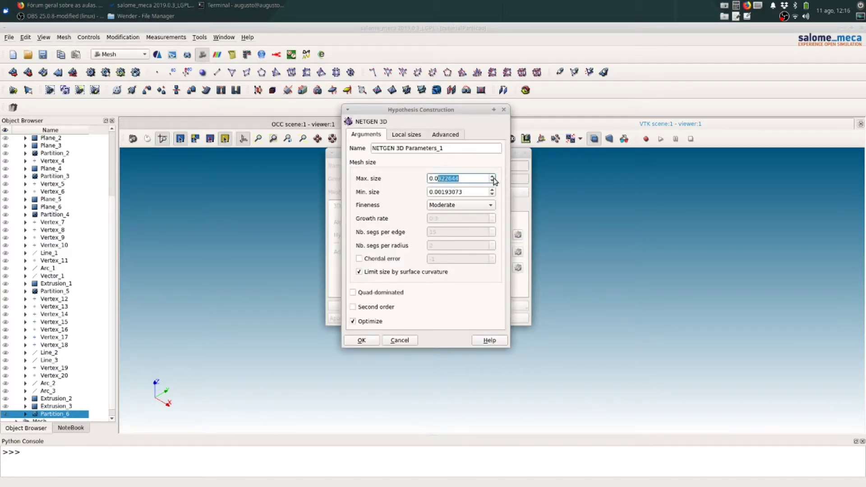
text(2)
drag(442, 190, 483, 191)
text(1)
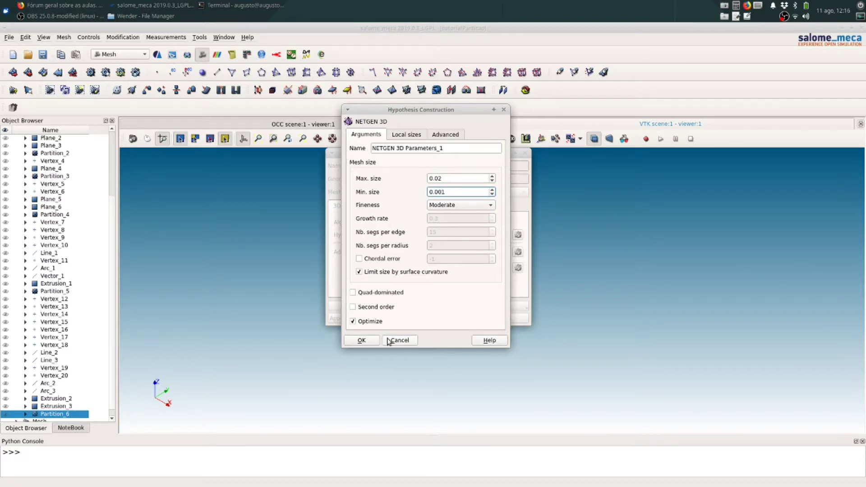
click(361, 340)
click(364, 318)
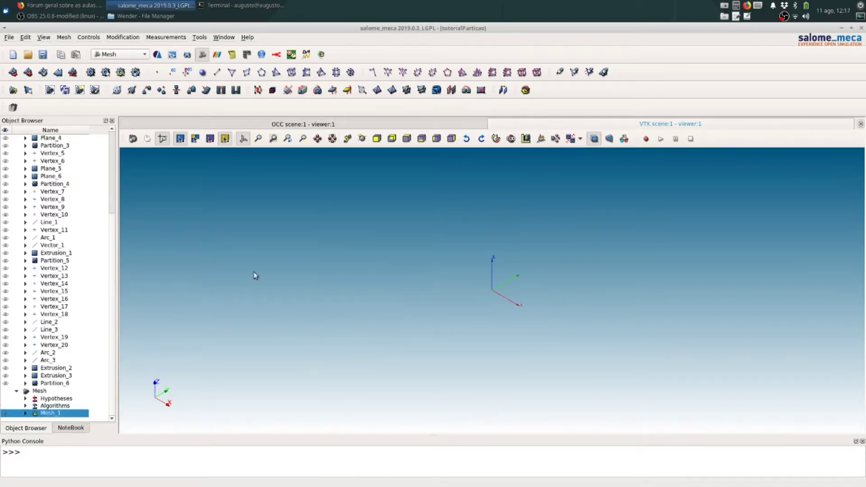
- Compute Mesh_1 and dismiss the computation report
click(90, 72)
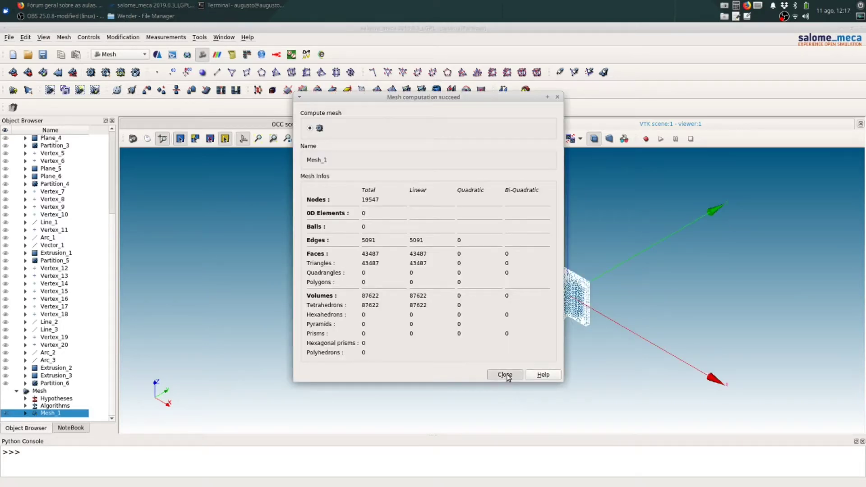
click(505, 375)
- Examine the mesh element layers on the mounting plate and along the edge of the adjoining arm
scroll(572, 281, up, 8)
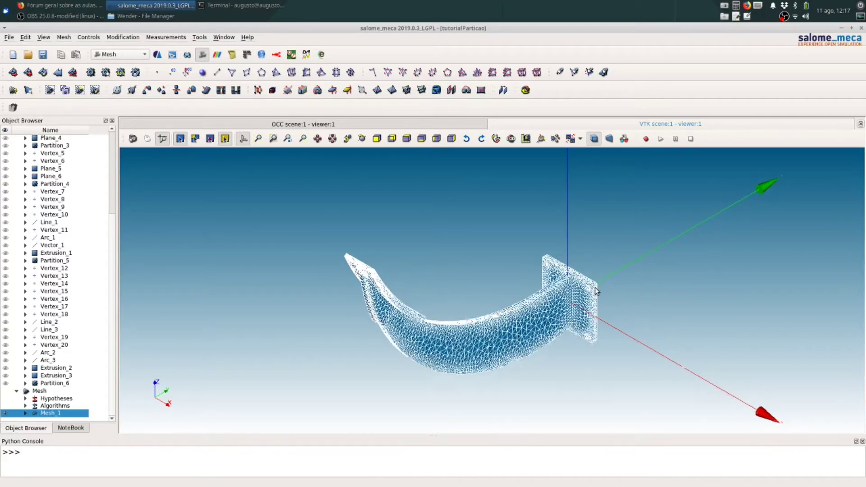
scroll(597, 283, up, 5)
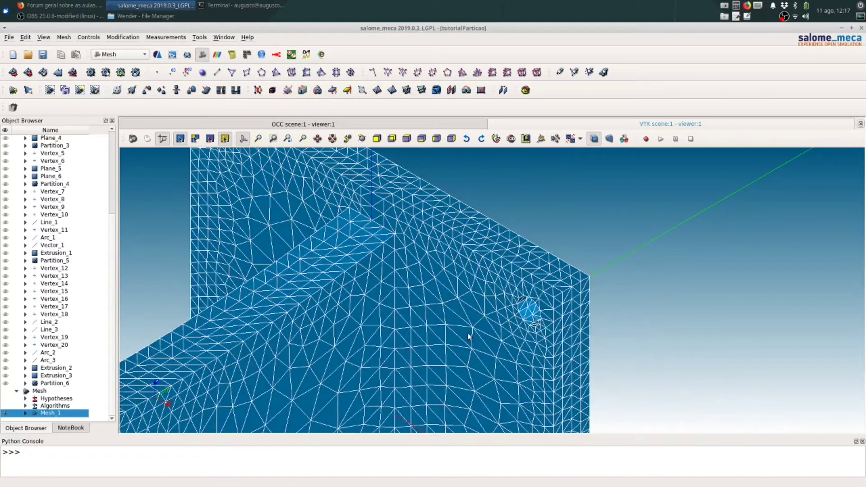
scroll(511, 319, up, 2)
scroll(513, 319, down, 5)
scroll(431, 281, up, 3)
scroll(383, 259, up, 3)
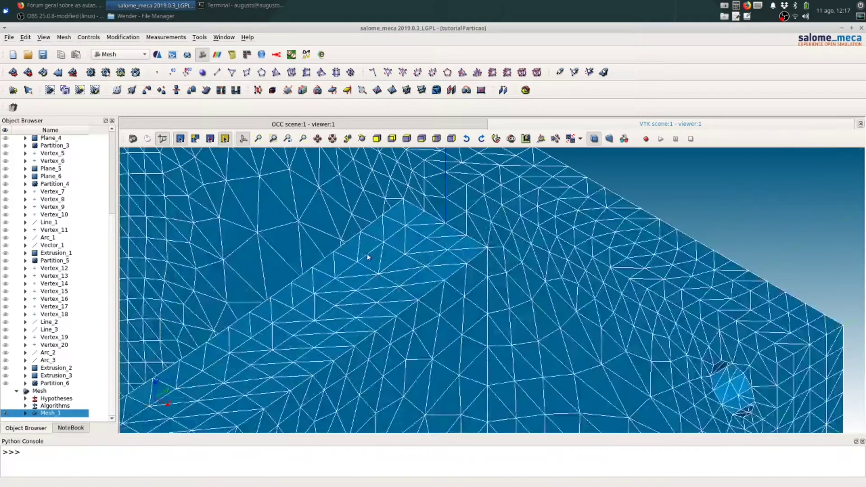
scroll(322, 347, down, 6)
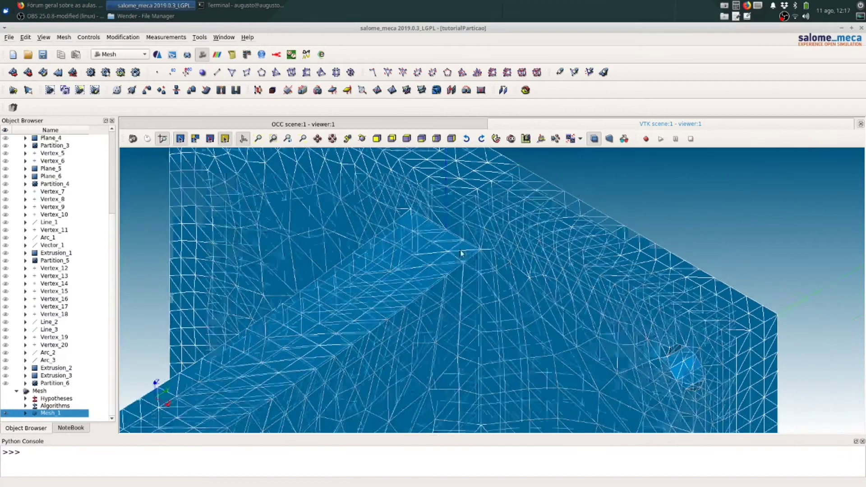
scroll(316, 349, up, 3)
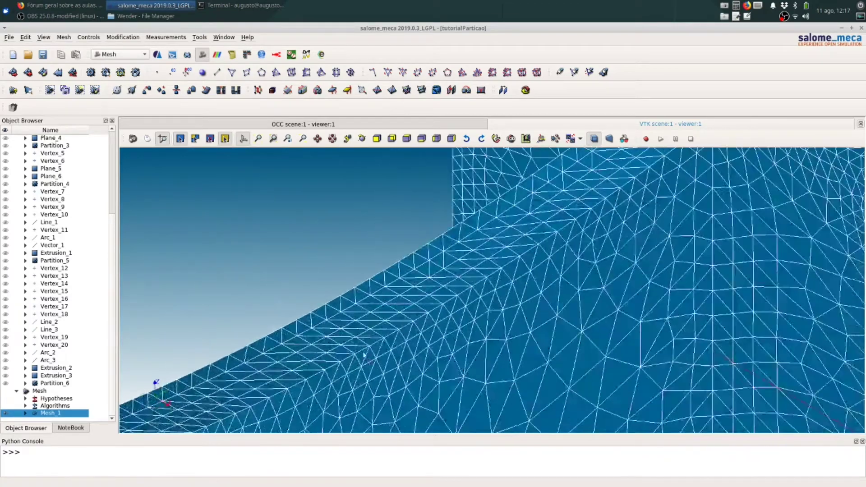
scroll(280, 349, down, 4)
scroll(680, 243, up, 6)
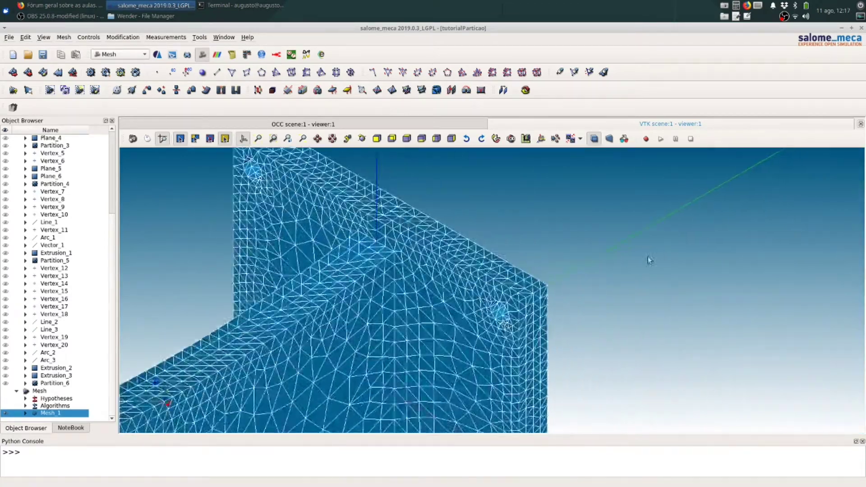
scroll(504, 338, up, 2)
scroll(581, 237, down, 5)
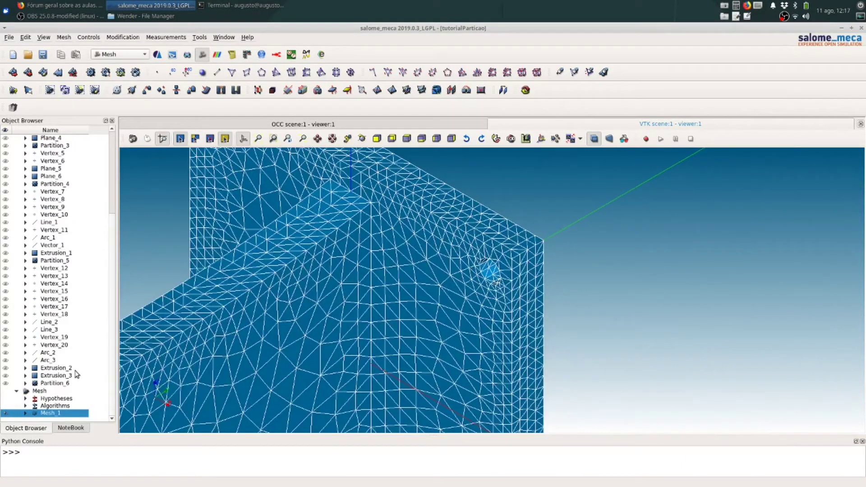
- Check the rotation point setting and inspect the whole mesh from different sides
click(347, 139)
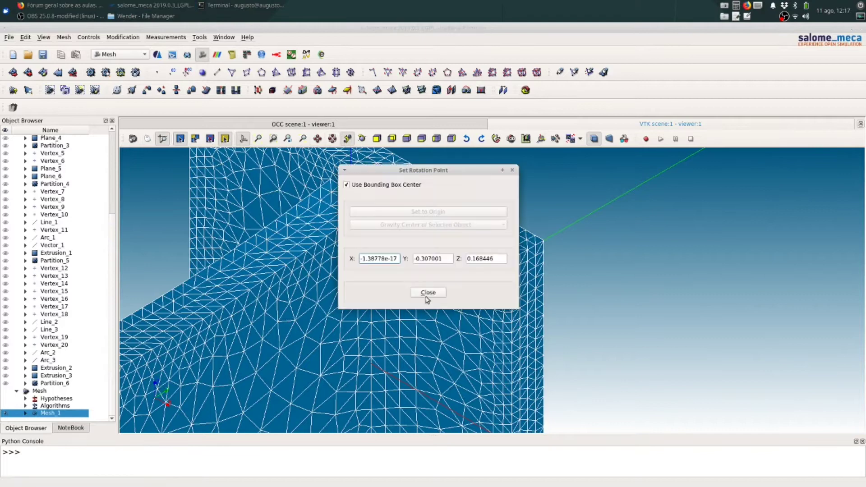
click(442, 295)
click(363, 137)
drag(435, 321, 354, 351)
scroll(633, 278, down, 10)
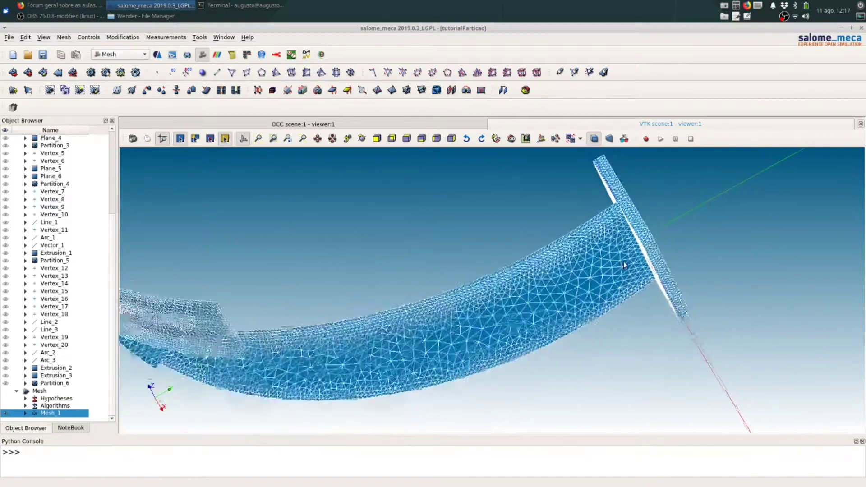
scroll(623, 265, down, 3)
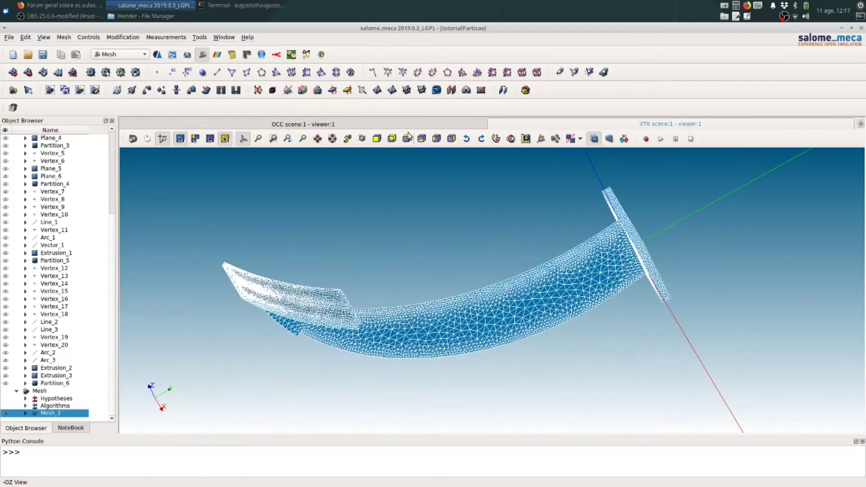
drag(380, 328, 304, 267)
- Examine the element layers through the thickness at both ends of the lower curved plate and review the overall mesh
scroll(332, 251, up, 5)
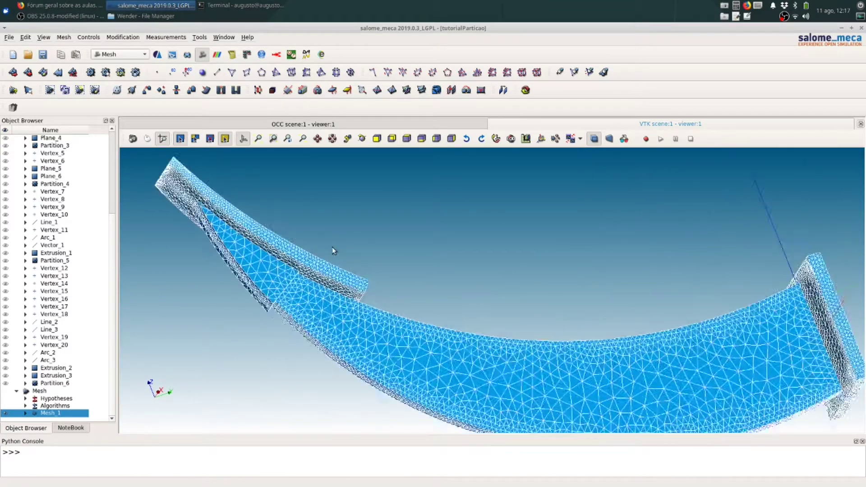
scroll(332, 251, up, 8)
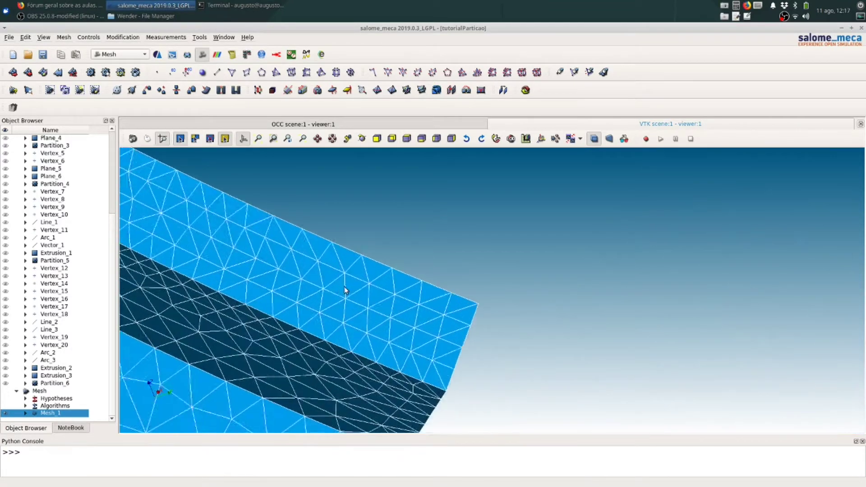
scroll(345, 286, up, 4)
scroll(344, 287, down, 3)
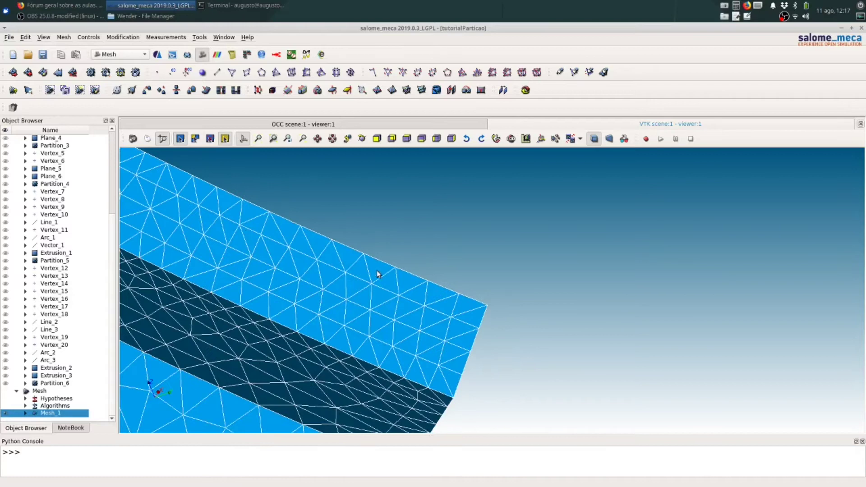
scroll(555, 333, down, 8)
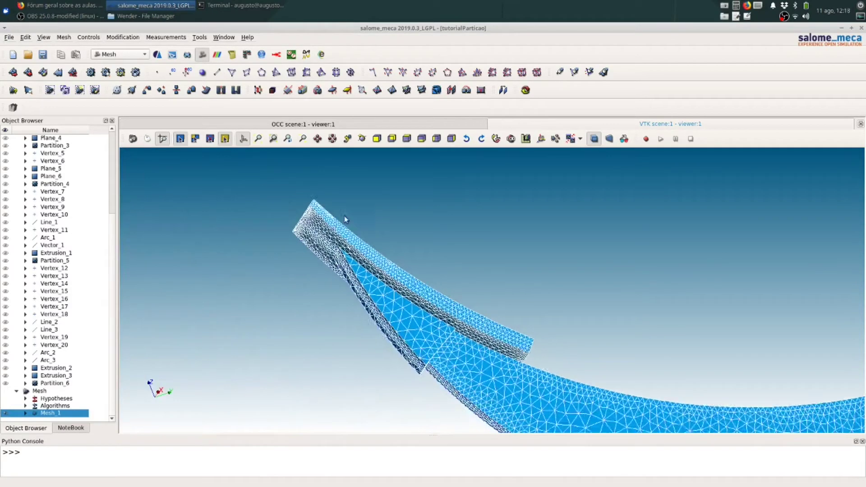
scroll(307, 196, up, 8)
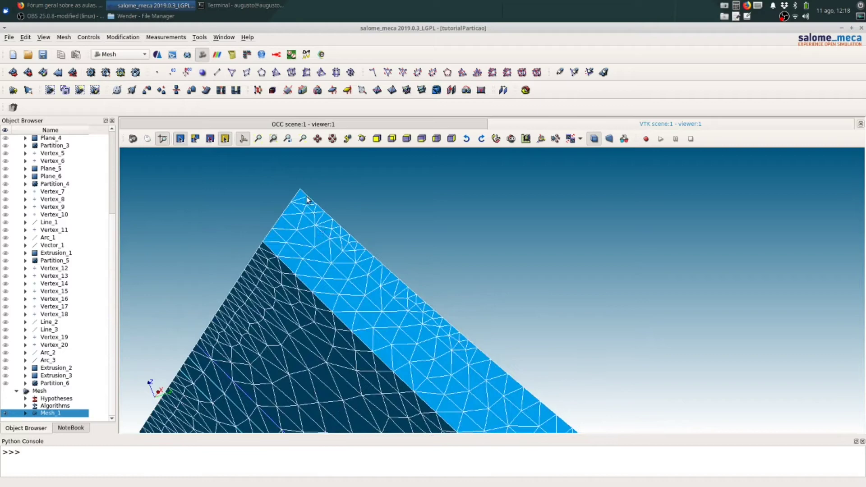
scroll(318, 229, down, 5)
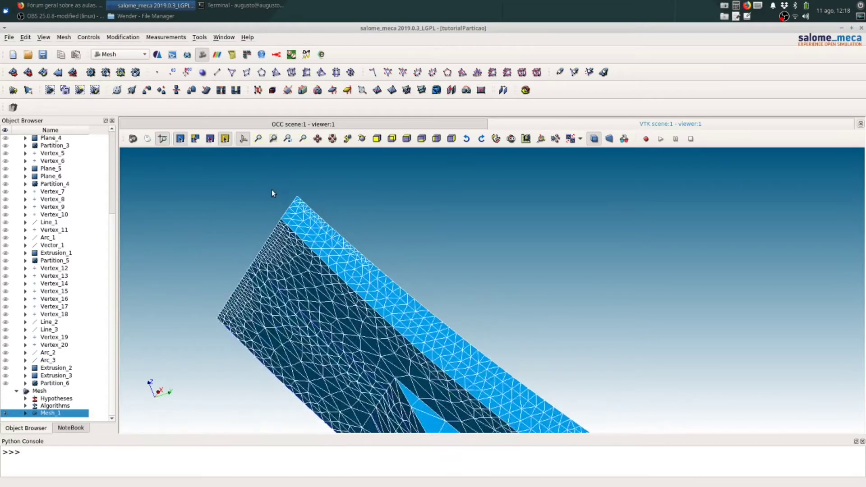
scroll(271, 194, down, 8)
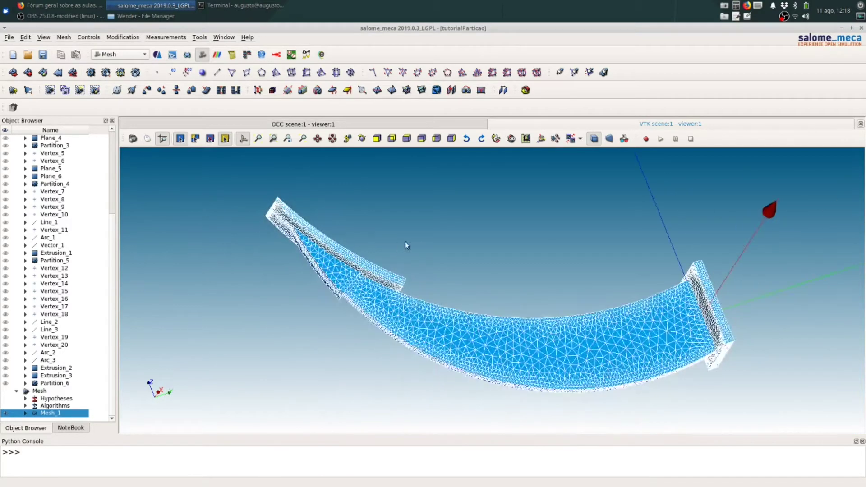
click(364, 140)
drag(381, 220, 383, 285)
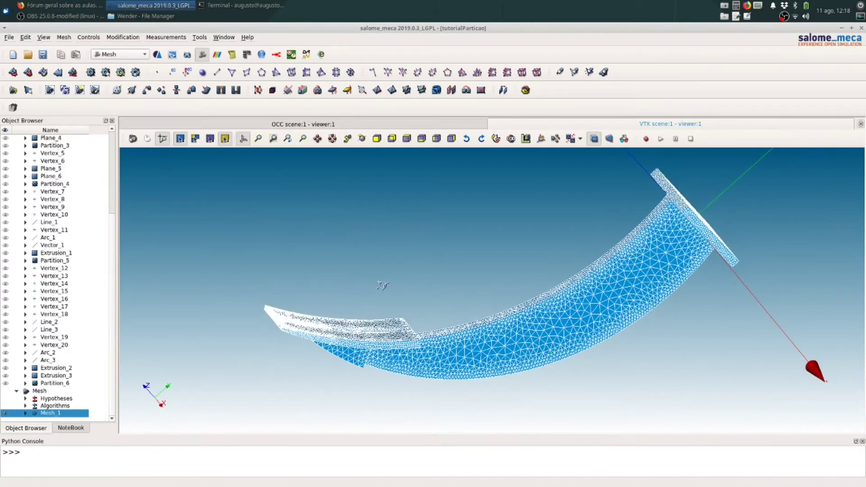